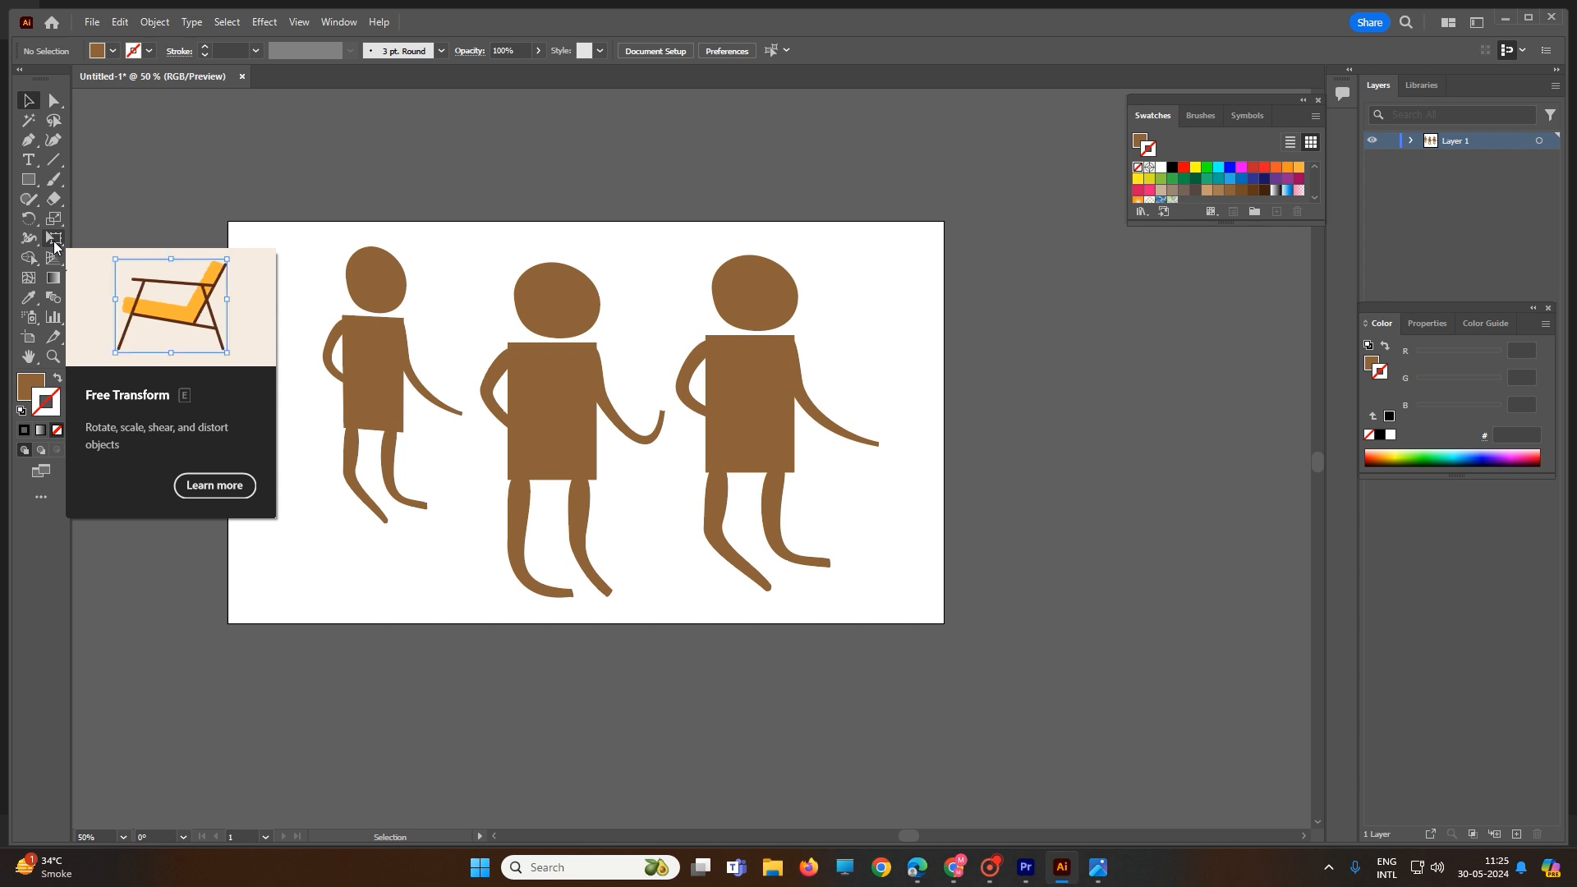
Step: Delete the three brown figures from the artboard
click(55, 244)
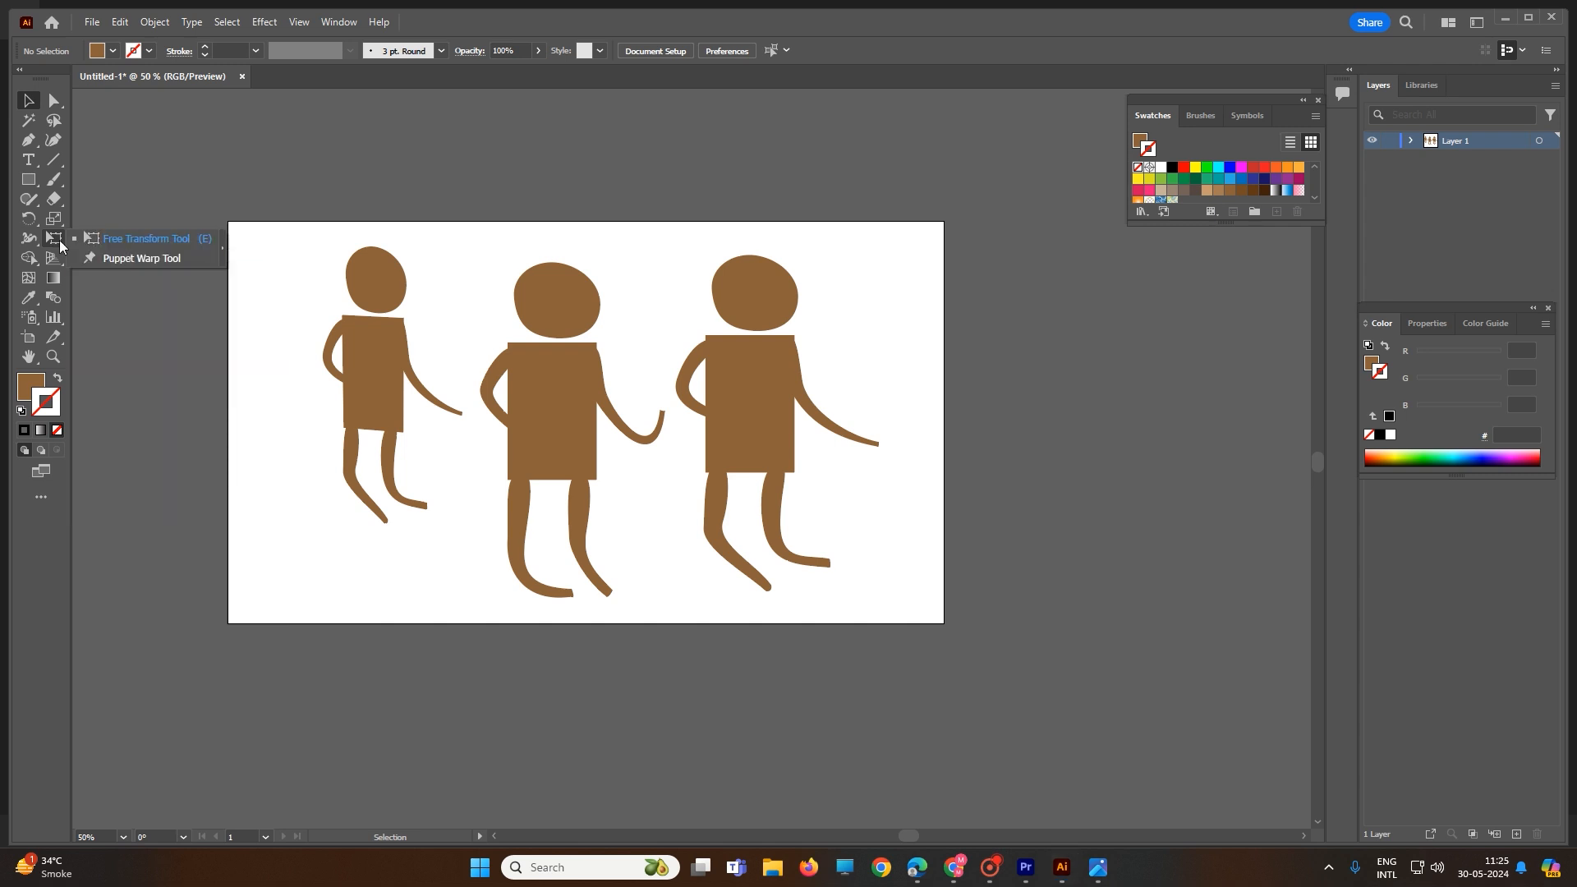
click(115, 258)
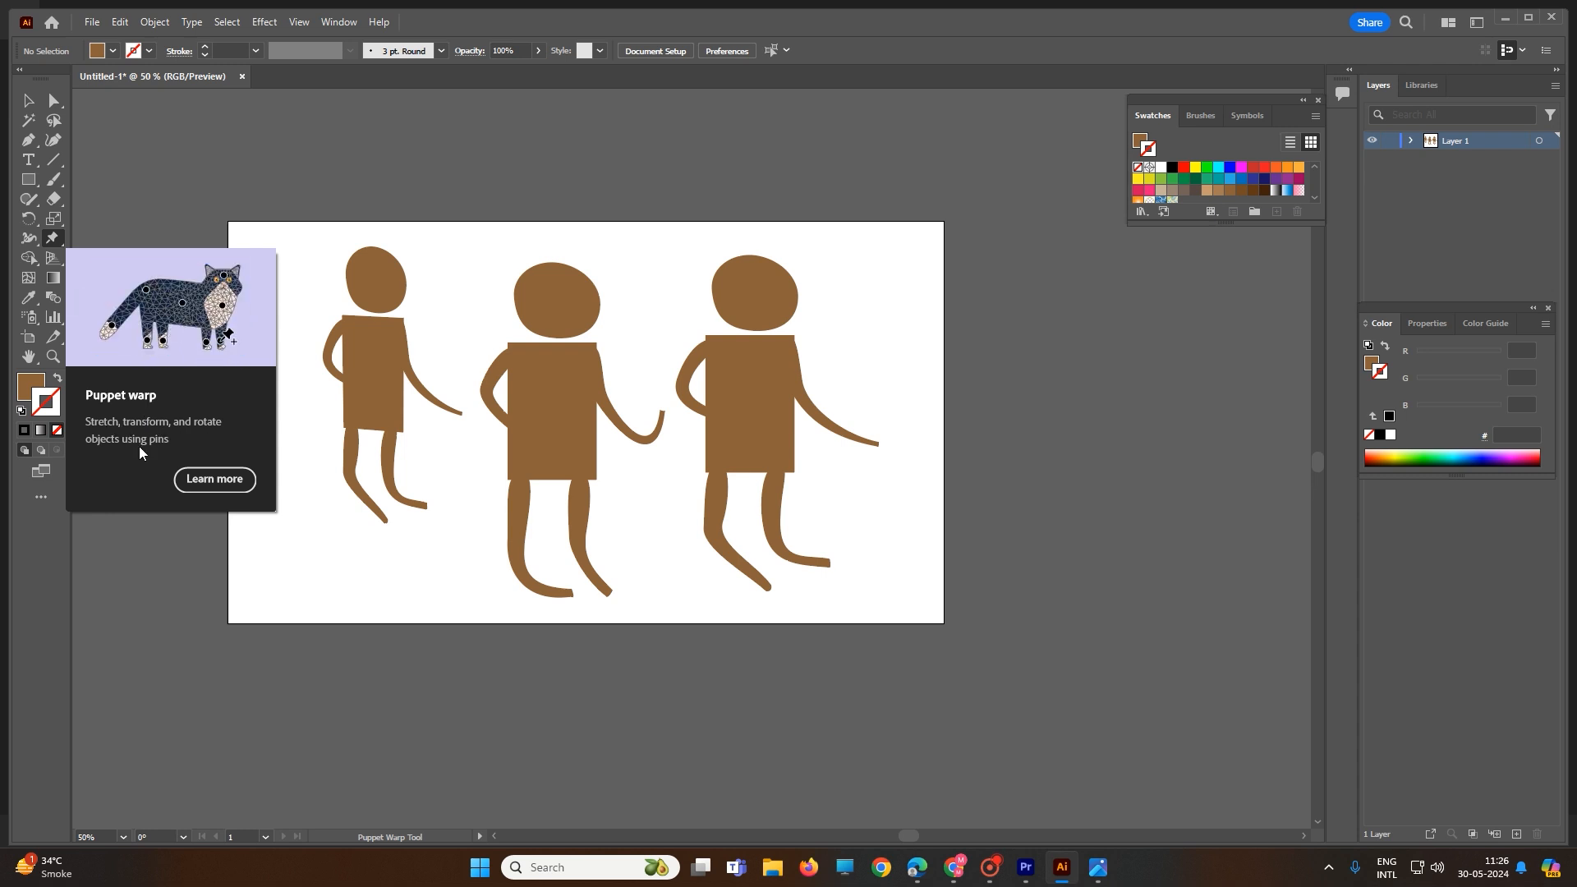
click(28, 100)
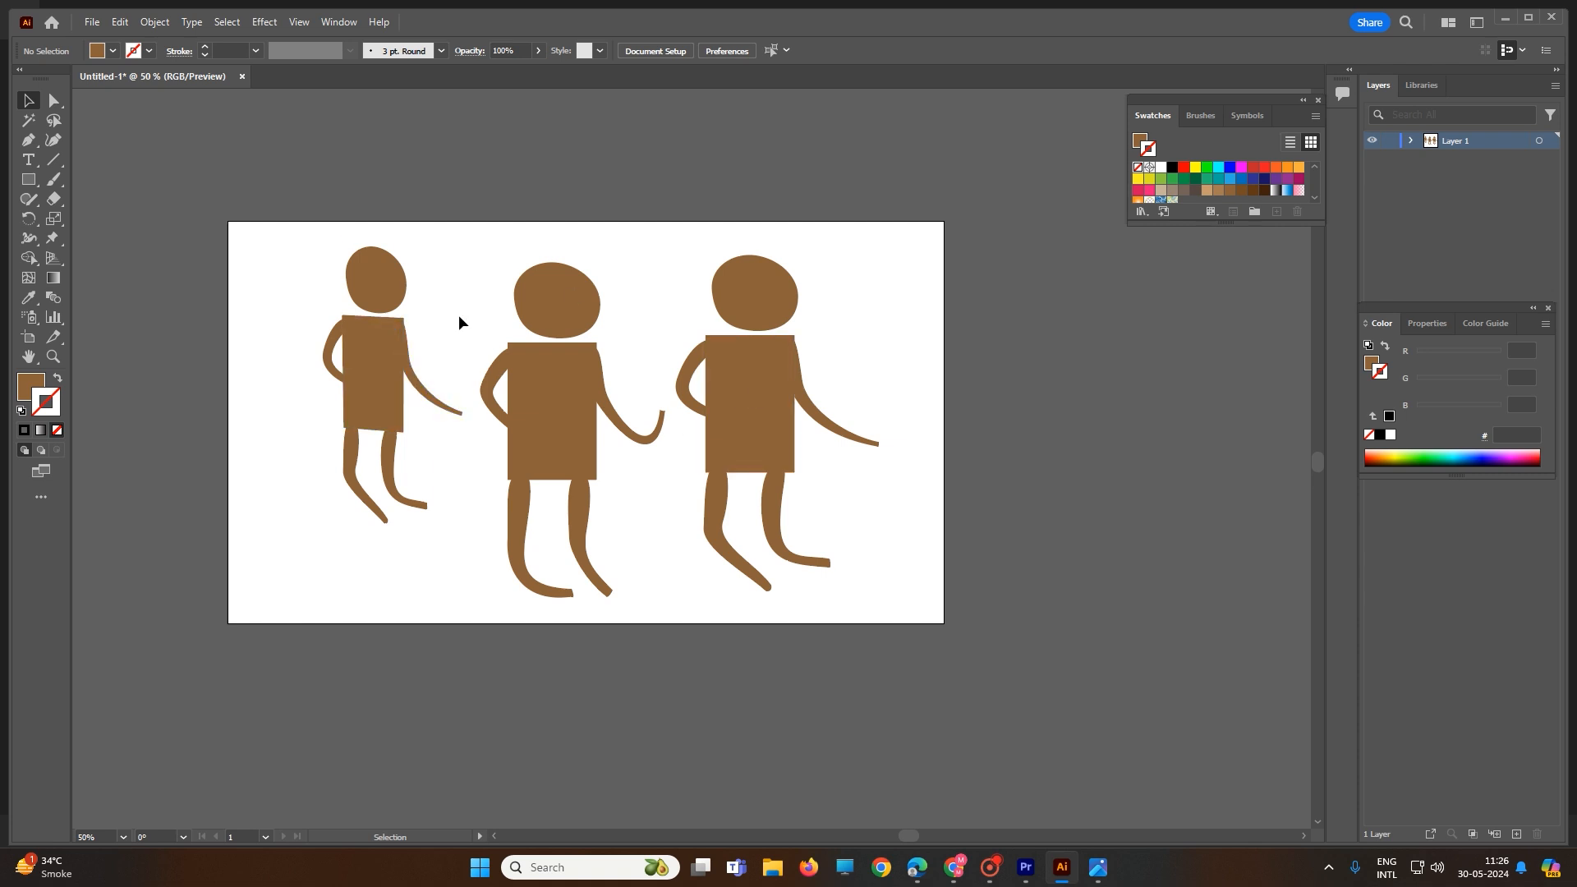
drag(256, 162, 971, 670)
key(Delete)
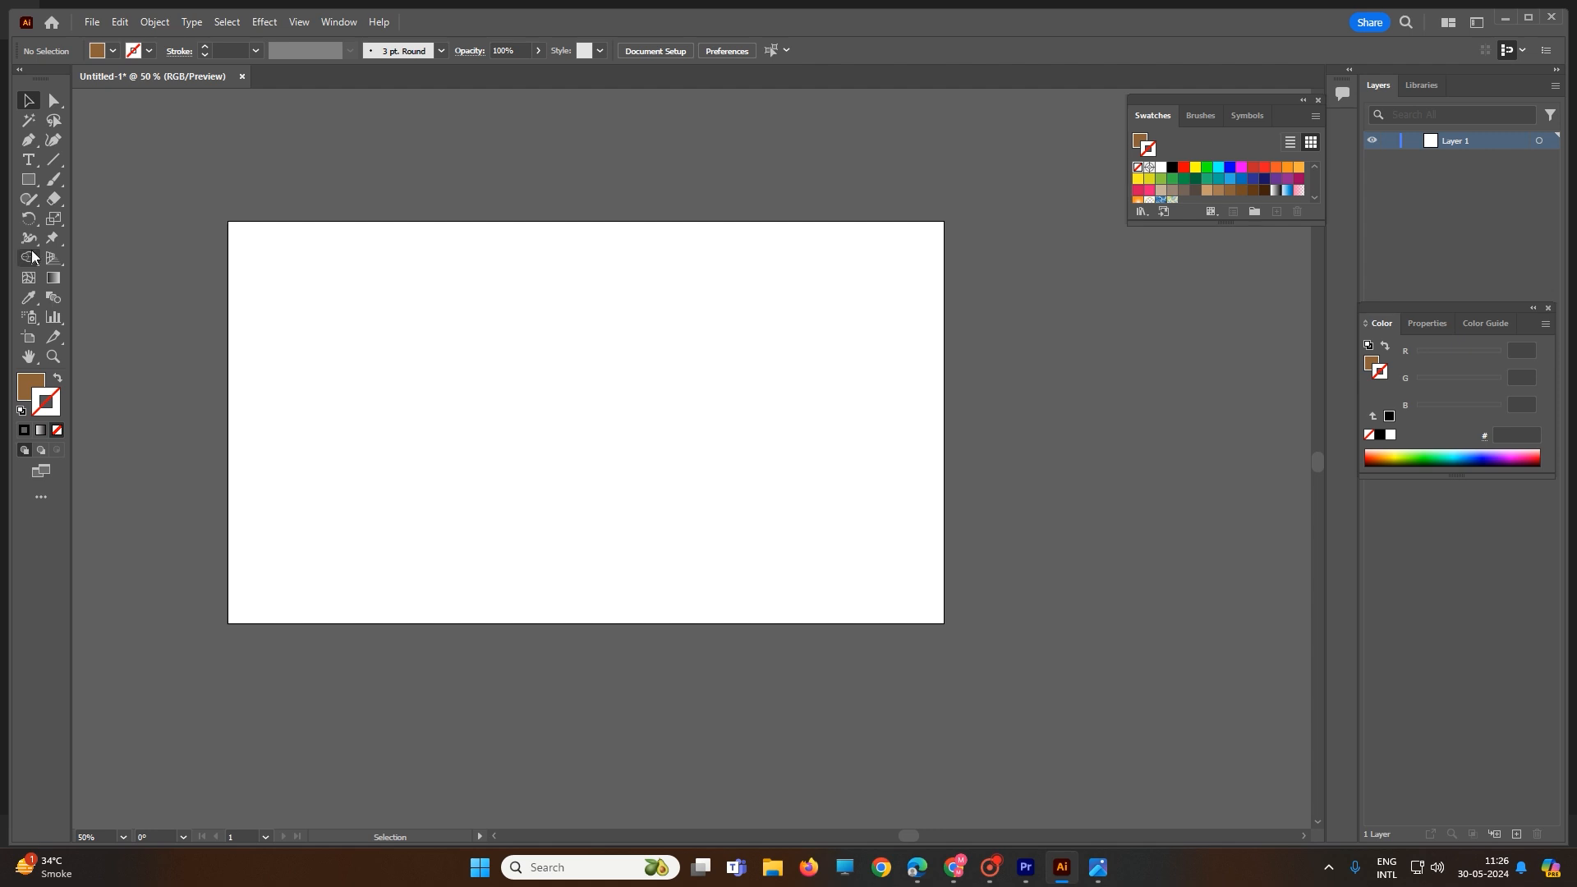
Step: Draw a brown rectangle and distort it into a shorter trapezoid tapering toward the bottom
click(28, 179)
mouse_move(409, 281)
mouse_down()
mouse_move(492, 404)
mouse_move(520, 418)
mouse_move(510, 445)
mouse_up()
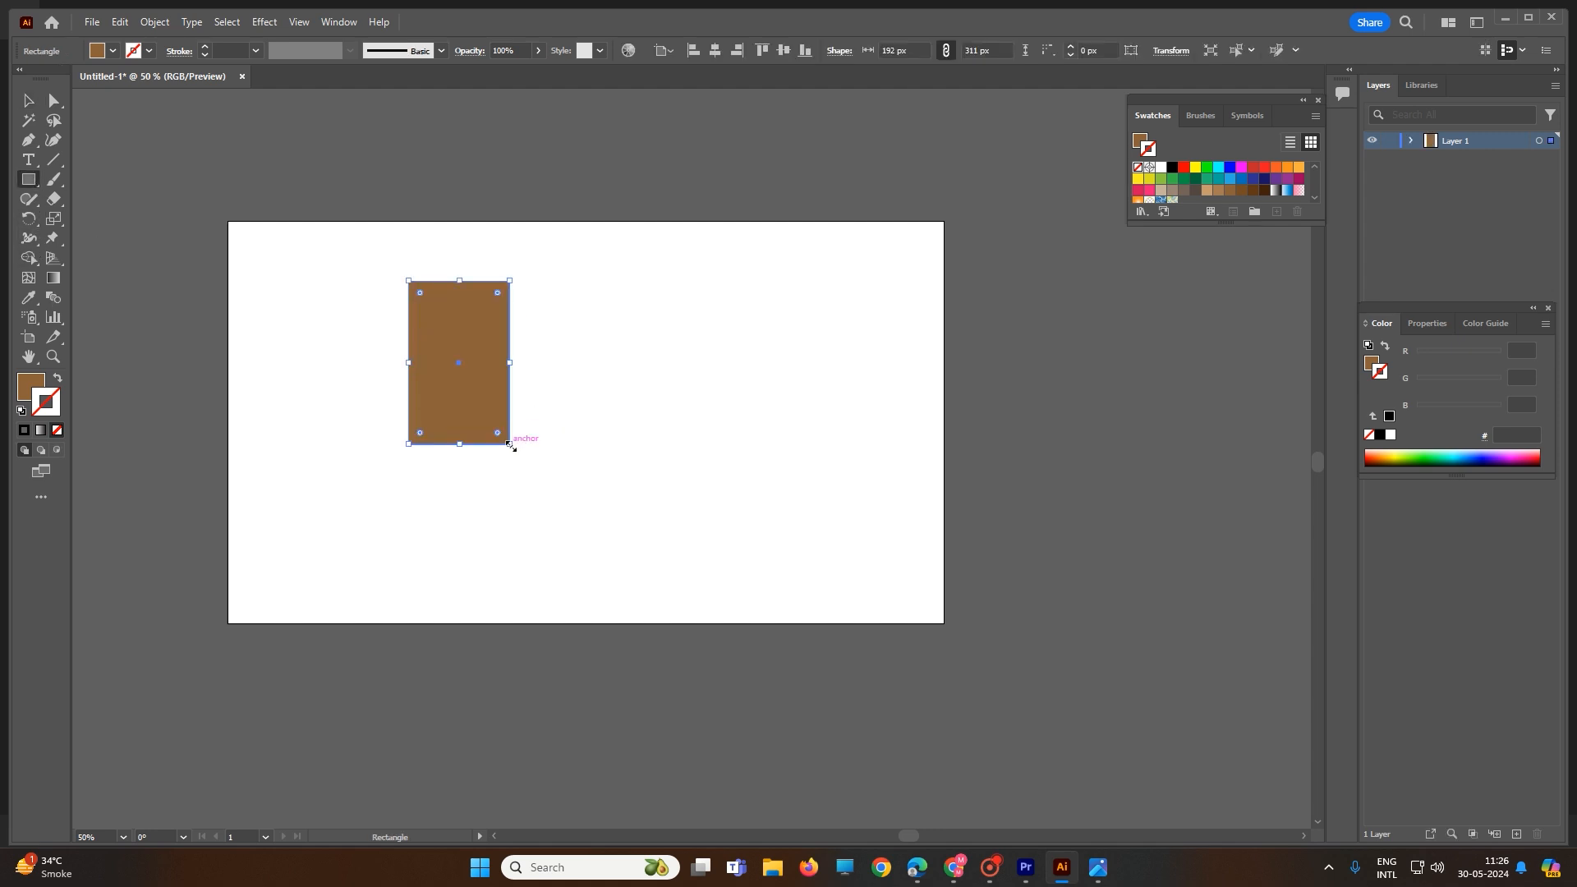
click(56, 241)
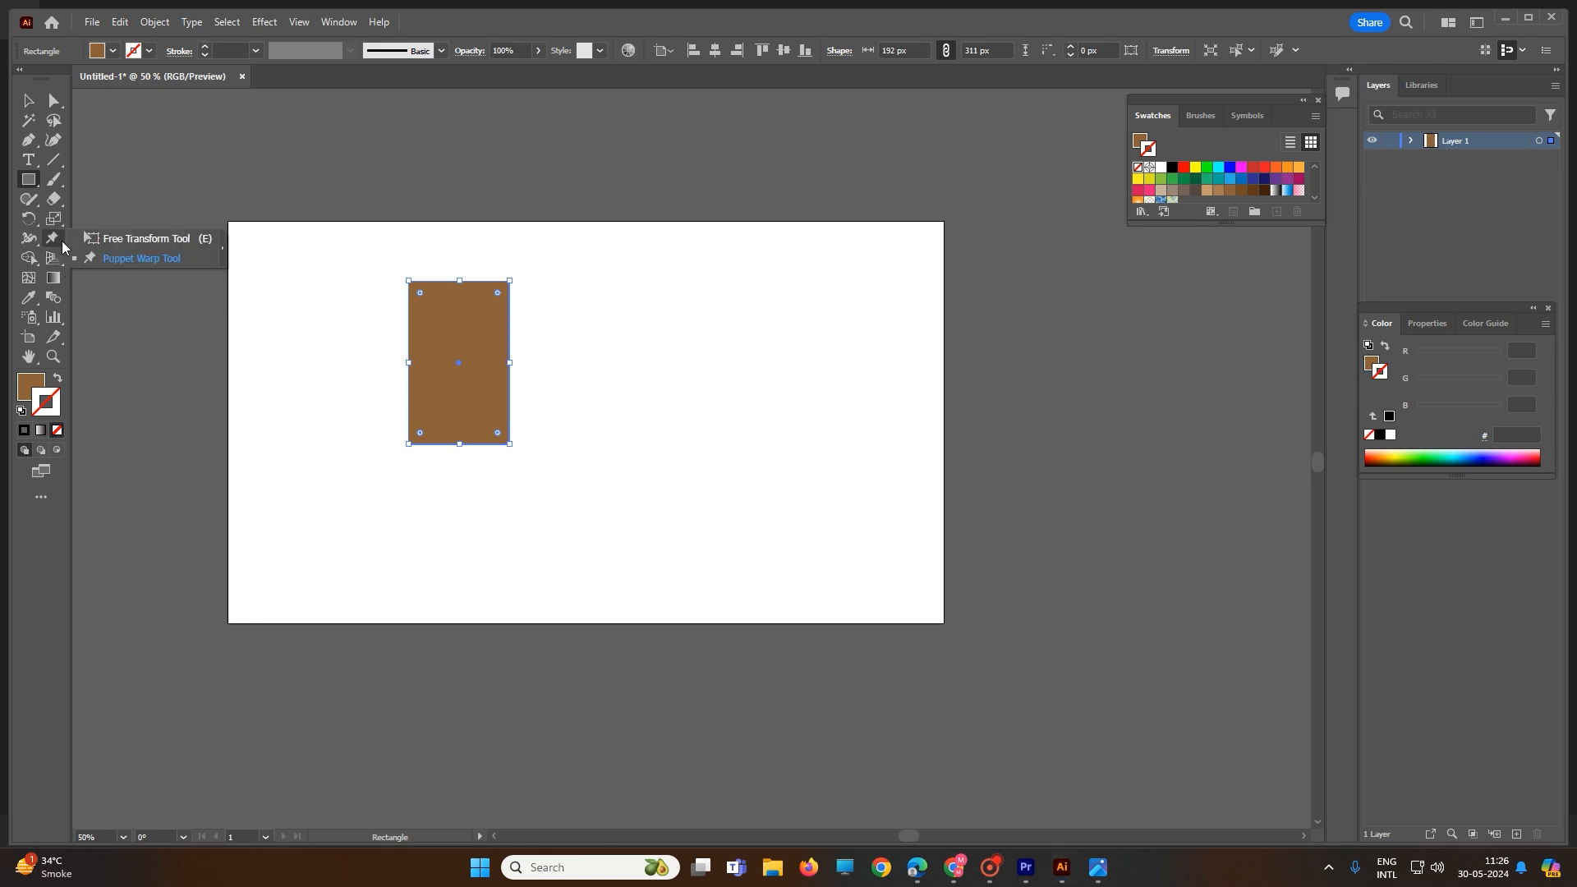
click(124, 238)
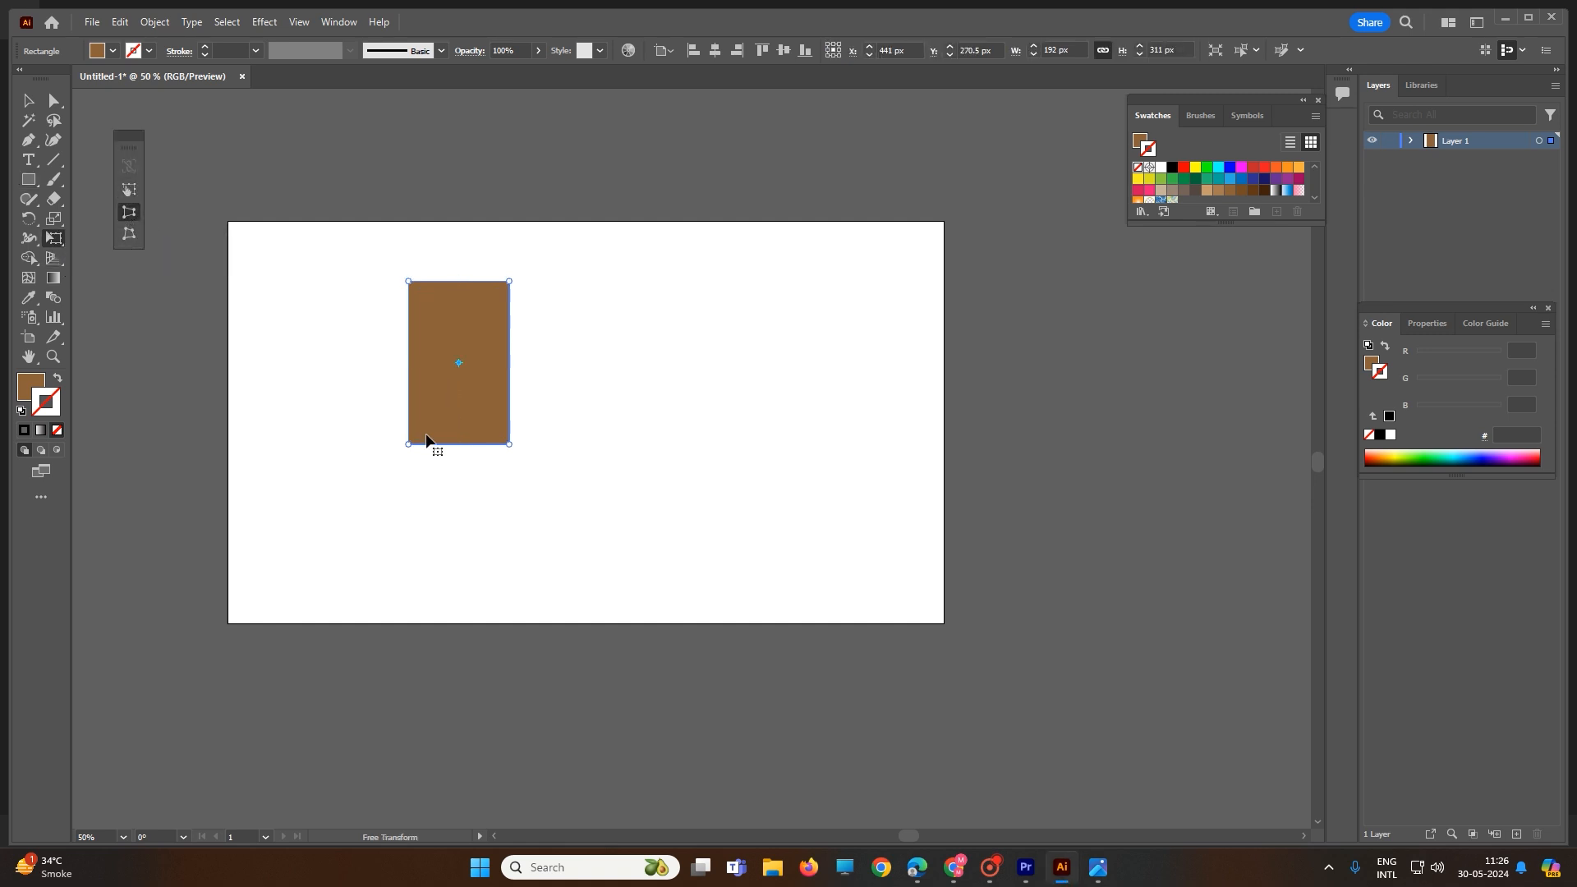
mouse_move(409, 444)
mouse_down()
mouse_move(441, 444)
mouse_move(370, 447)
mouse_move(424, 443)
mouse_up()
mouse_move(408, 282)
mouse_down()
mouse_move(312, 289)
mouse_move(390, 280)
mouse_up()
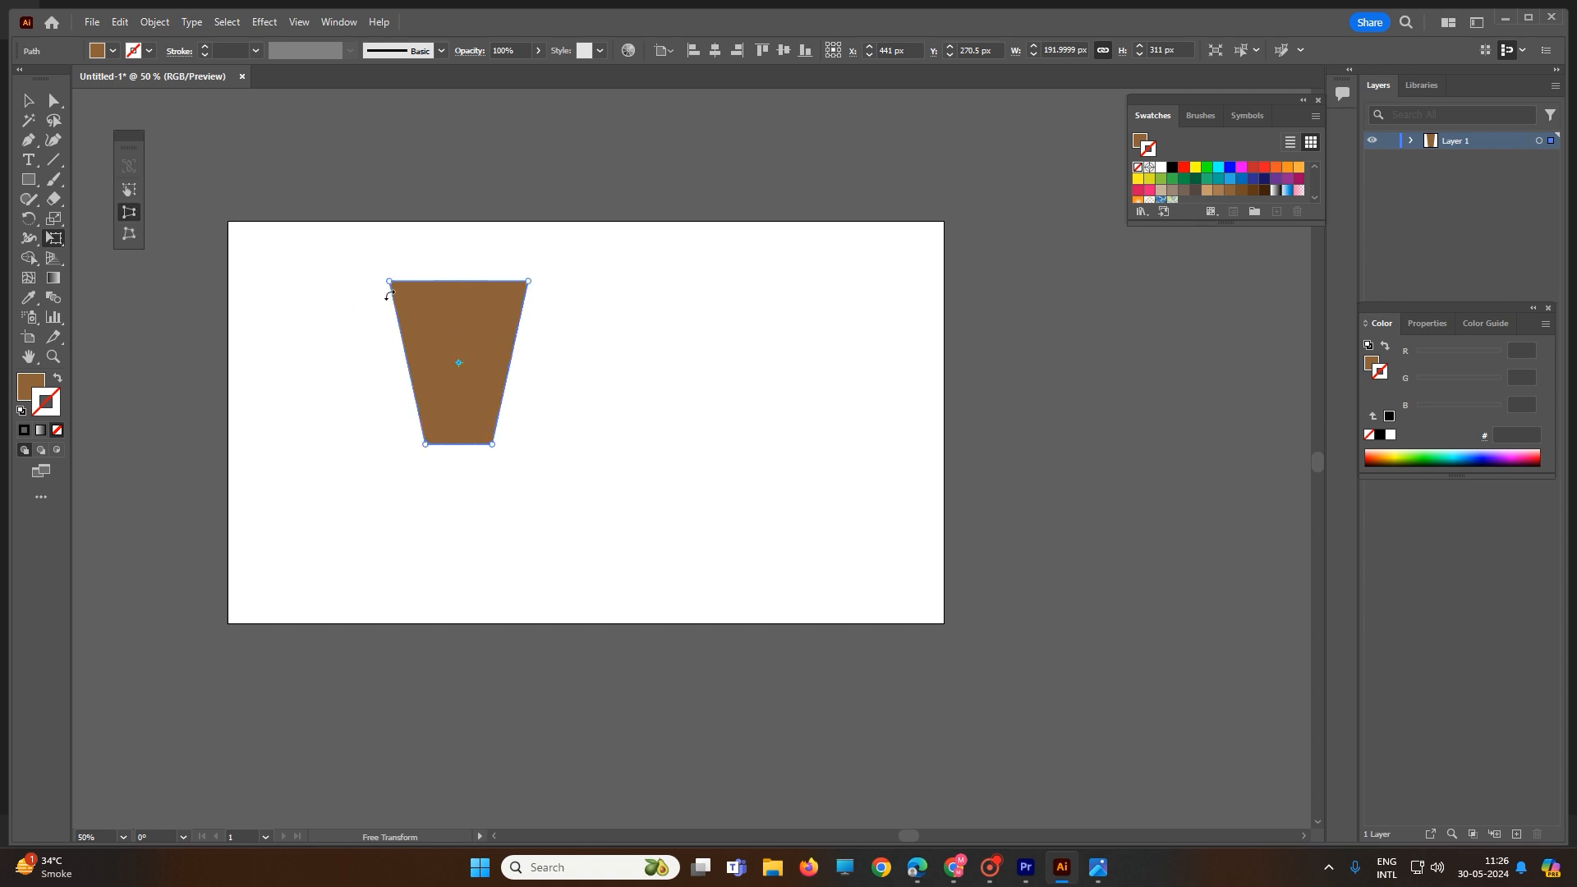
click(128, 192)
drag(461, 285, 453, 330)
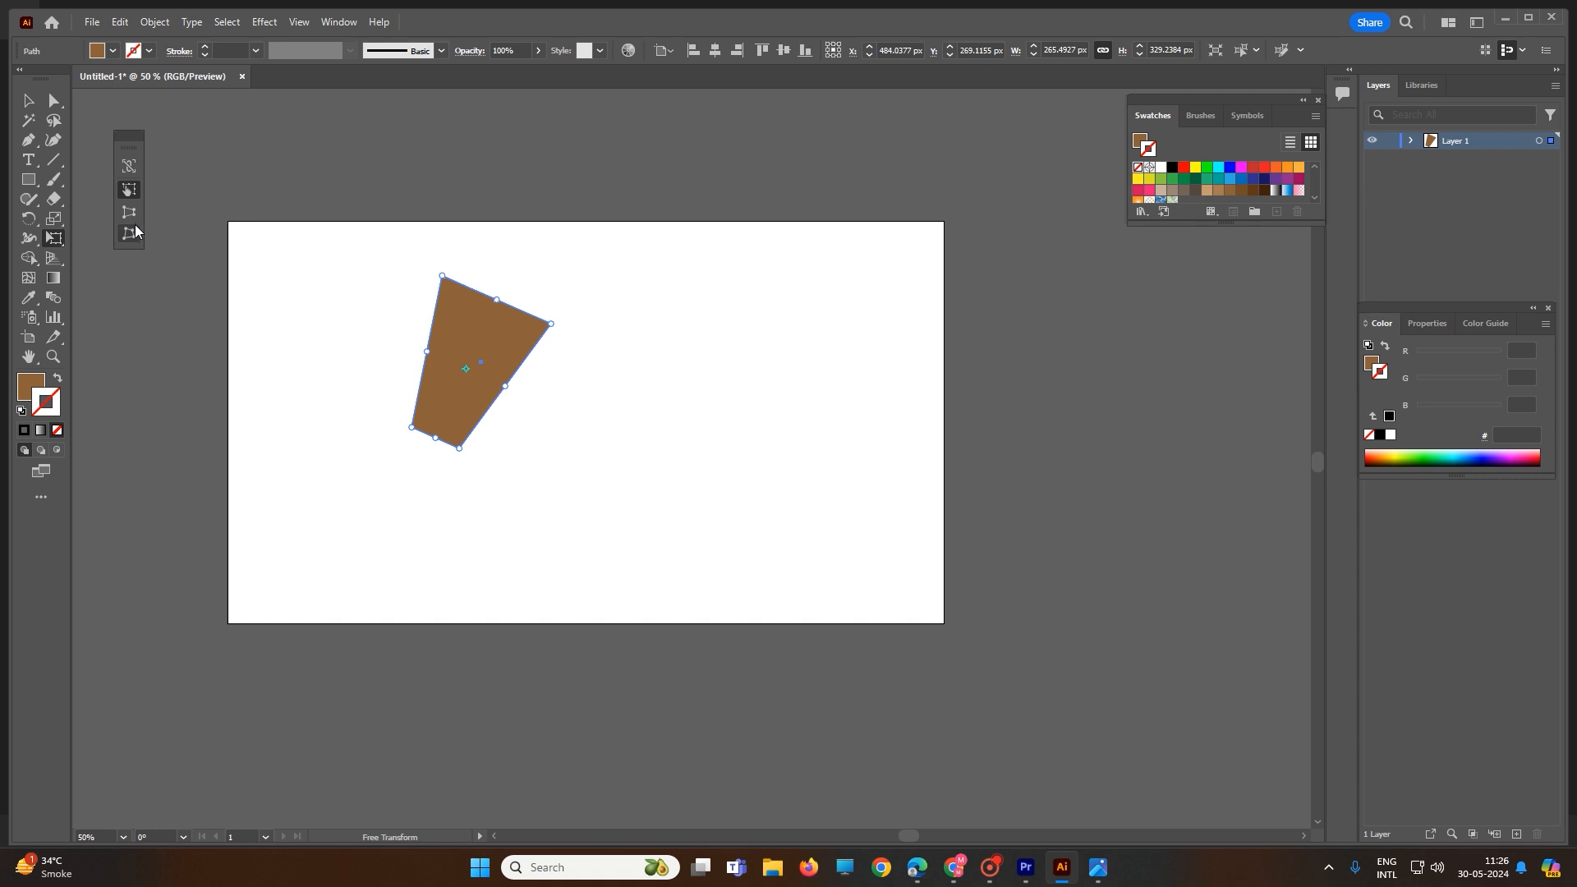
Step: Free-distort the quadrilateral's corners one by one into an irregular shape lower on the artboard
click(132, 233)
mouse_move(411, 429)
mouse_down()
mouse_move(288, 440)
mouse_move(376, 425)
mouse_move(333, 283)
mouse_move(406, 441)
mouse_up()
drag(551, 325, 613, 436)
drag(468, 453, 490, 498)
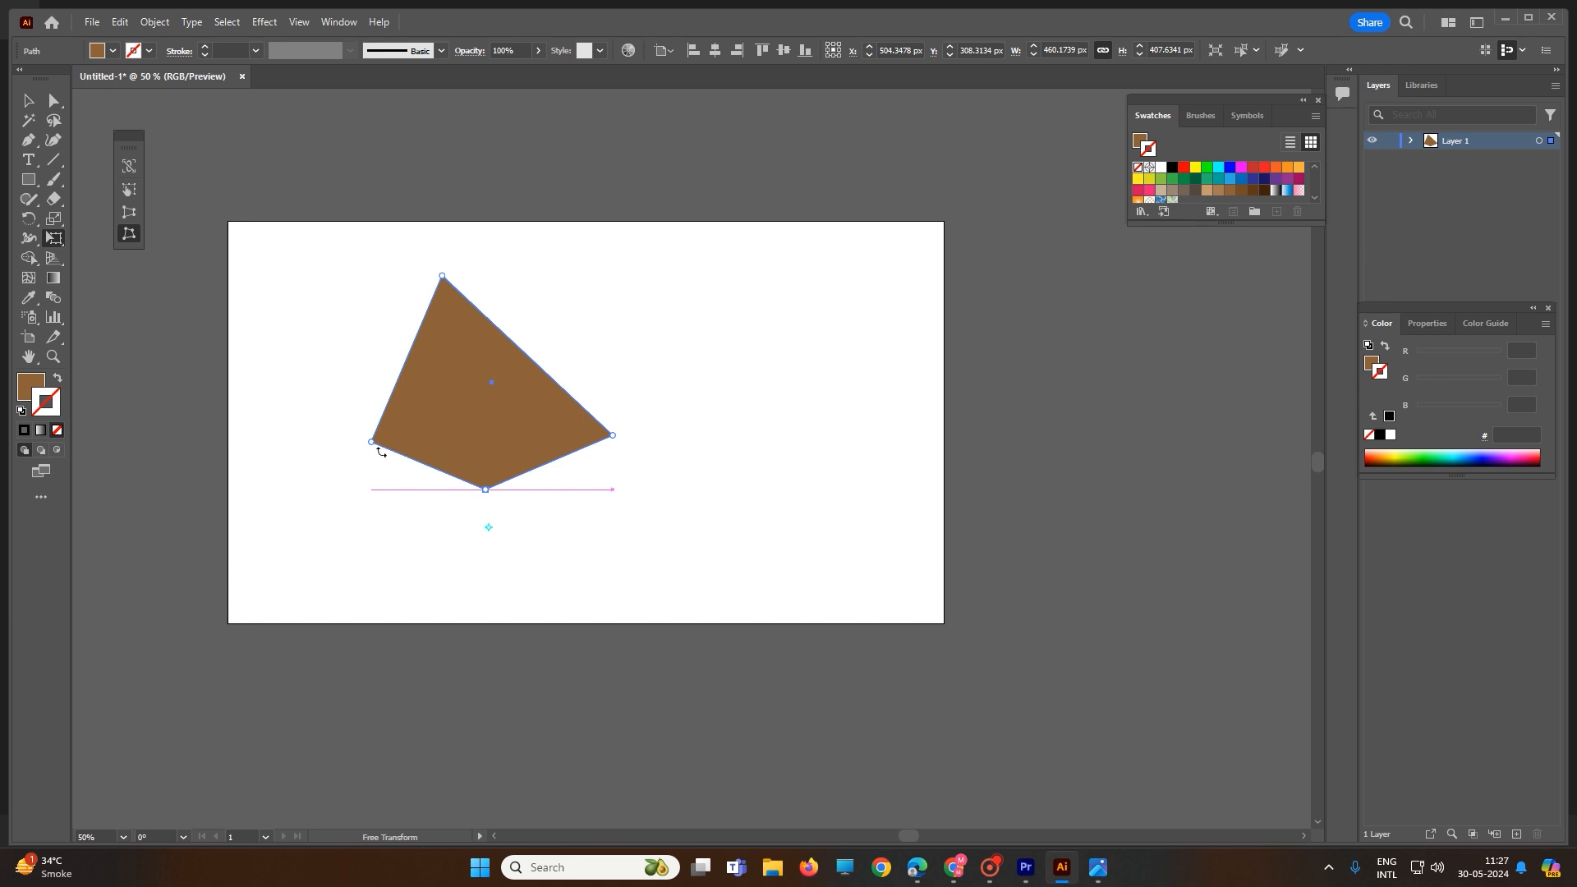
drag(378, 448, 365, 414)
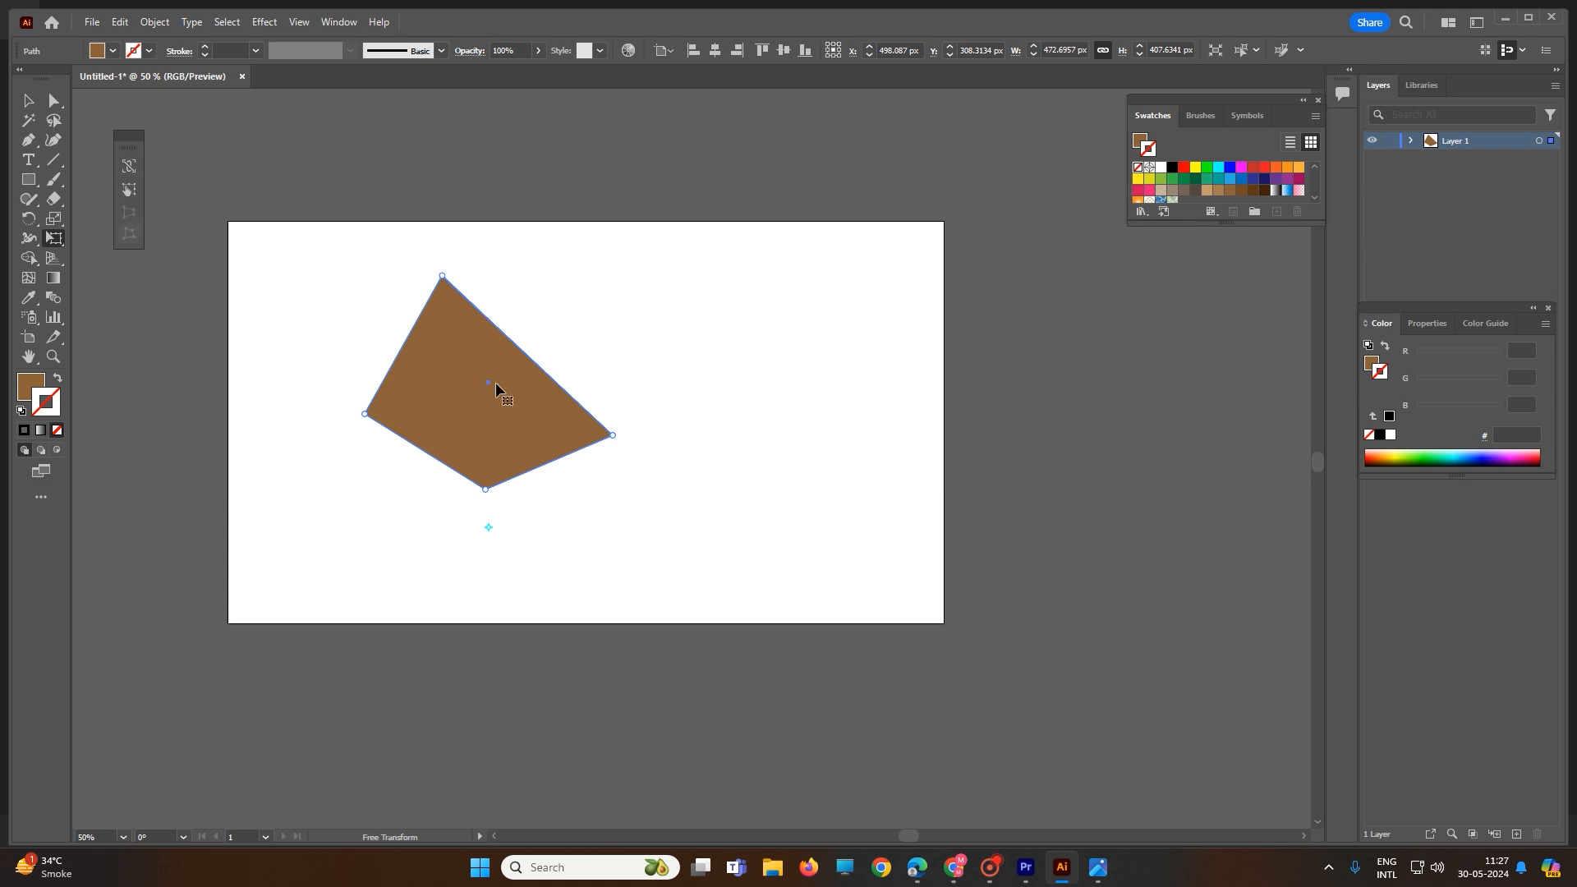
mouse_move(496, 387)
mouse_down()
mouse_move(591, 450)
mouse_move(494, 365)
mouse_up()
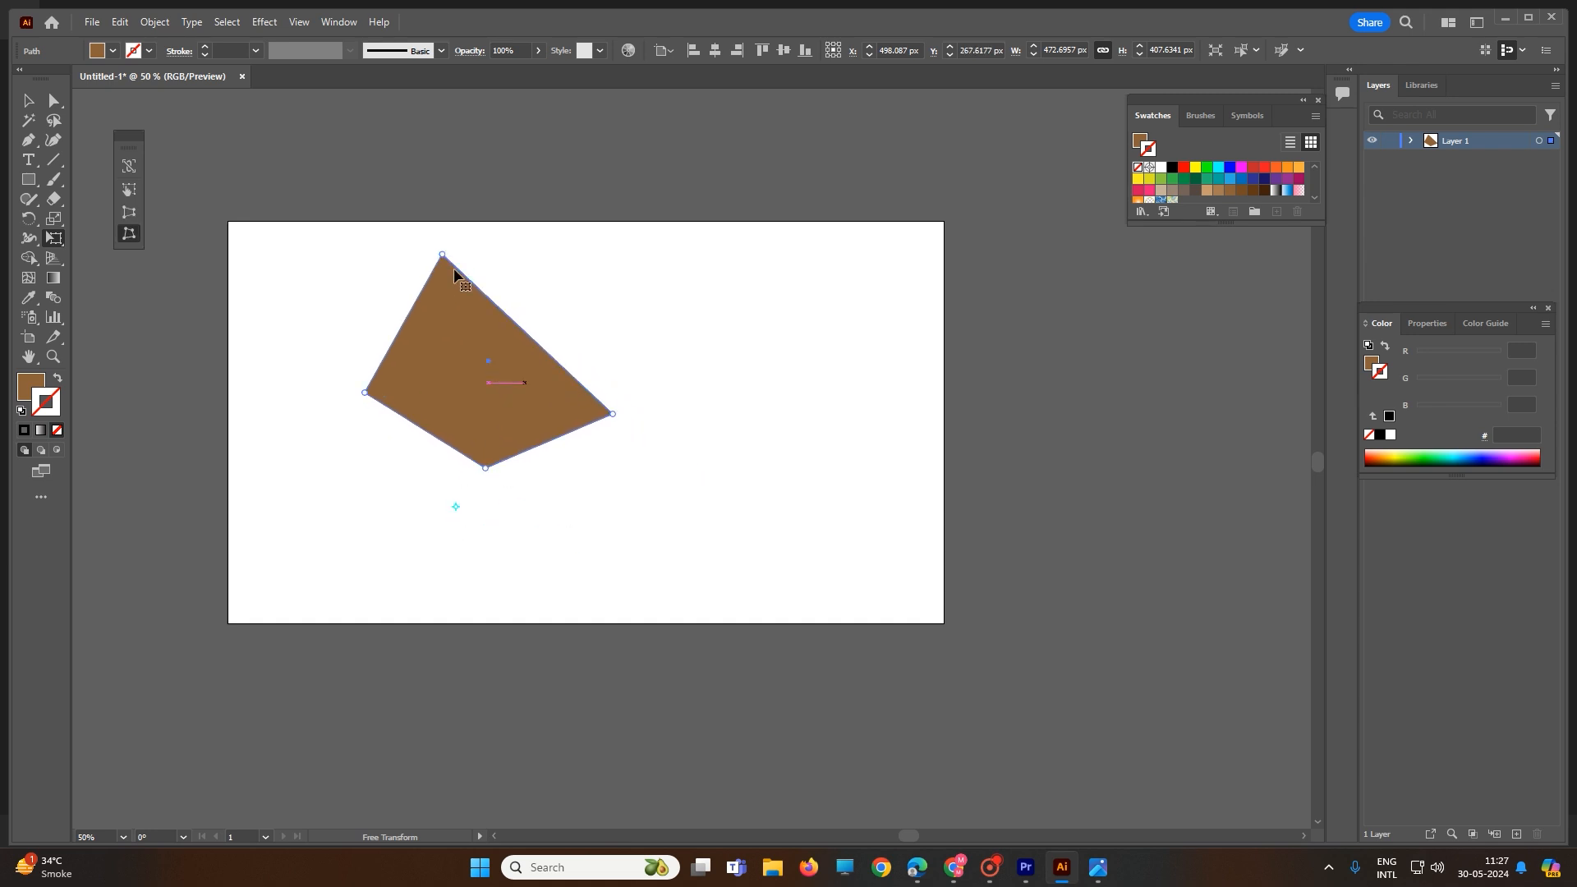
drag(444, 256, 545, 489)
click(54, 240)
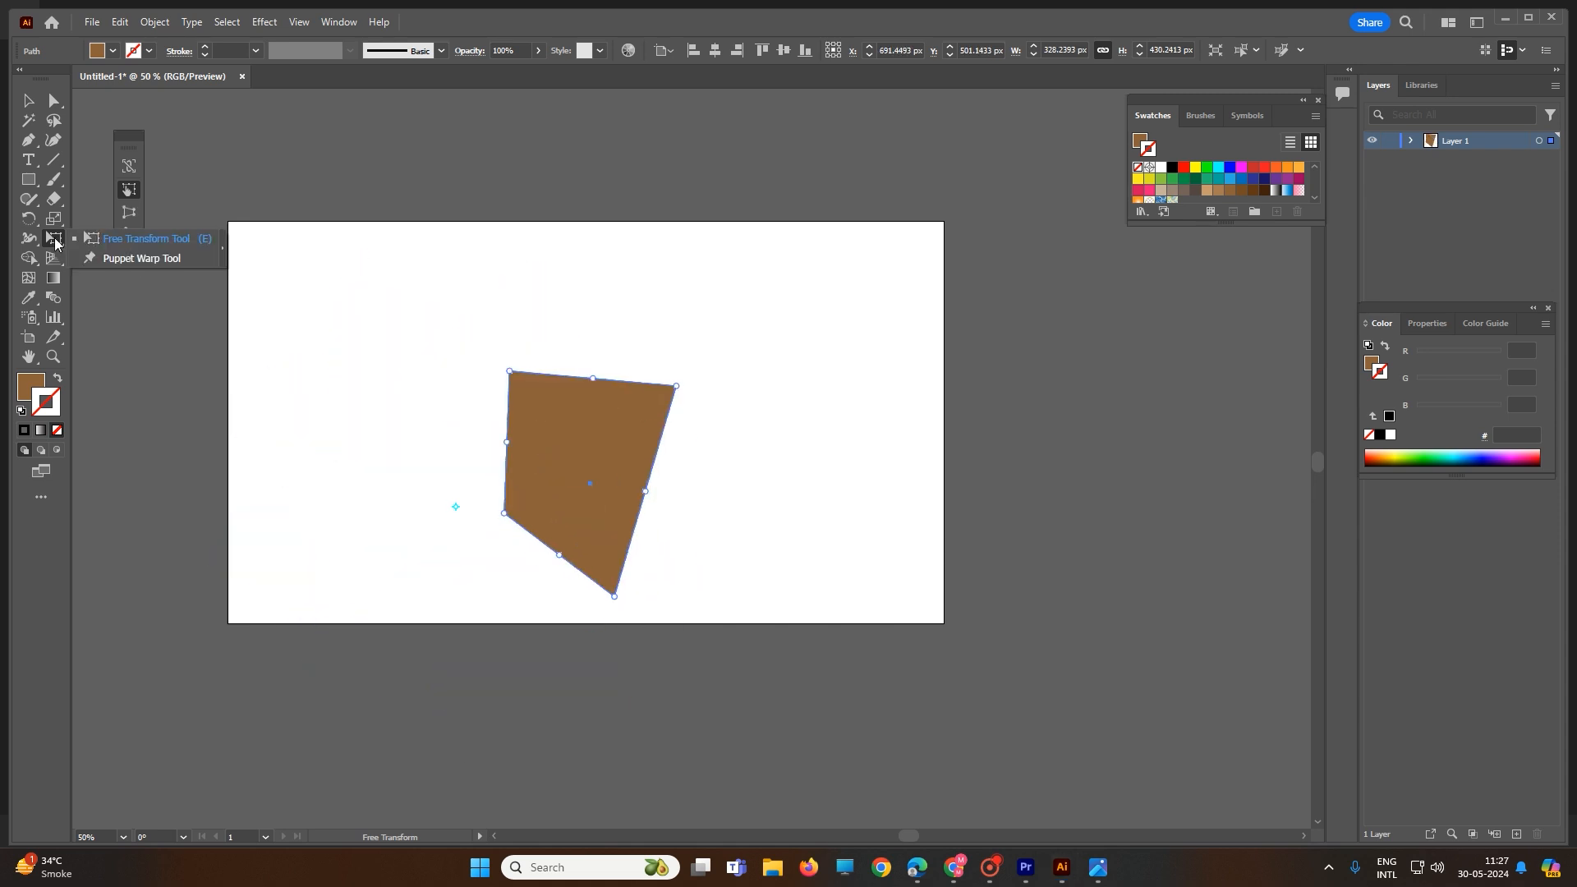
Step: Rotate the distorted shape by about 25°, then about 17° more
click(158, 243)
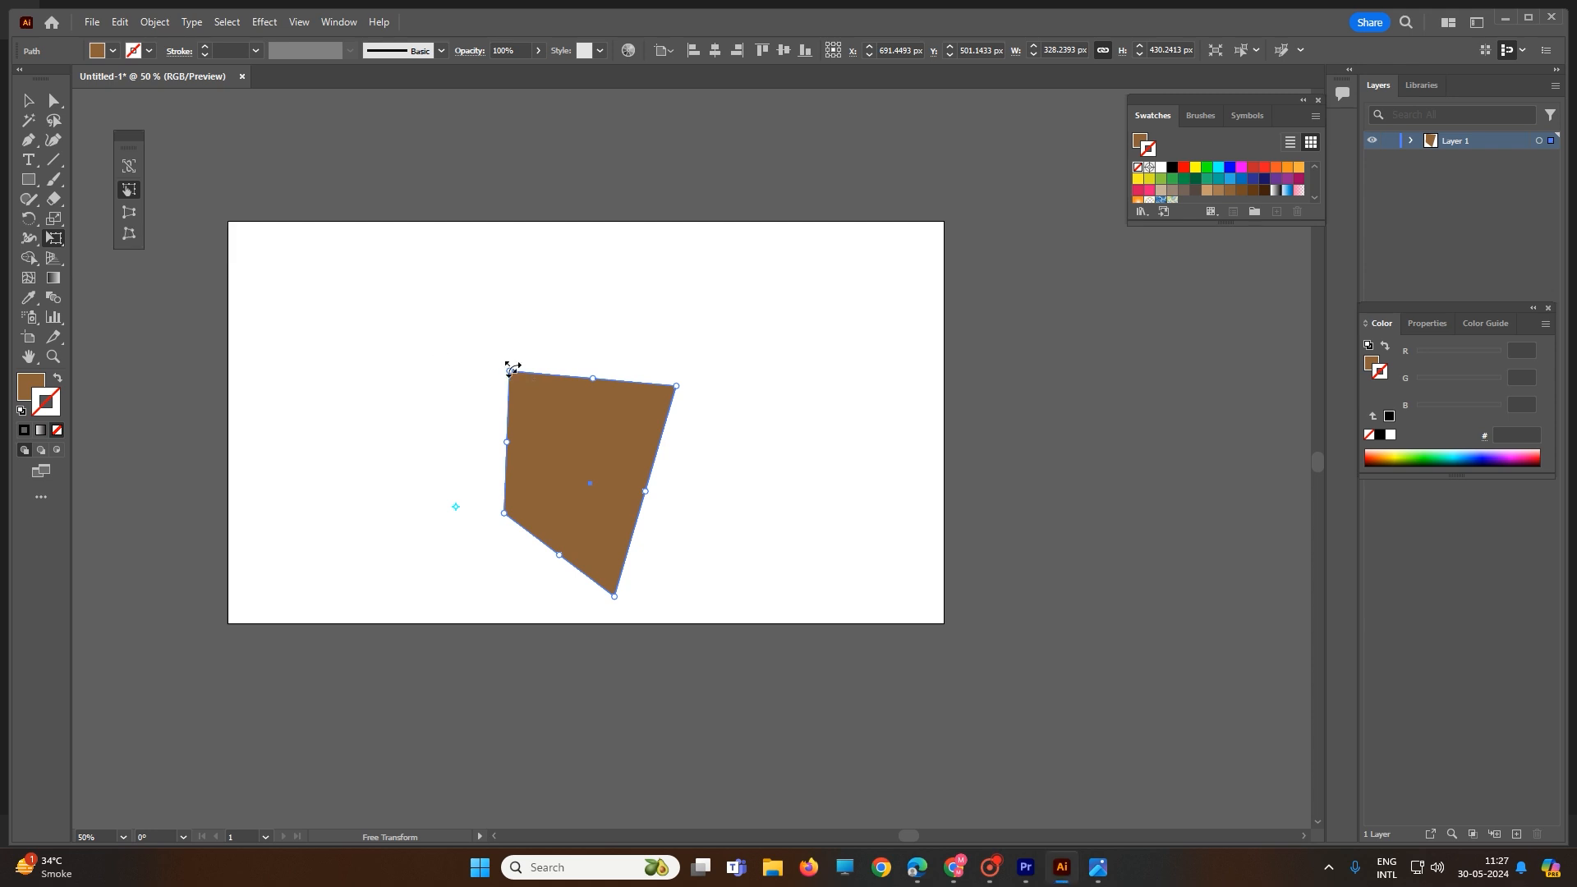
drag(514, 362, 439, 322)
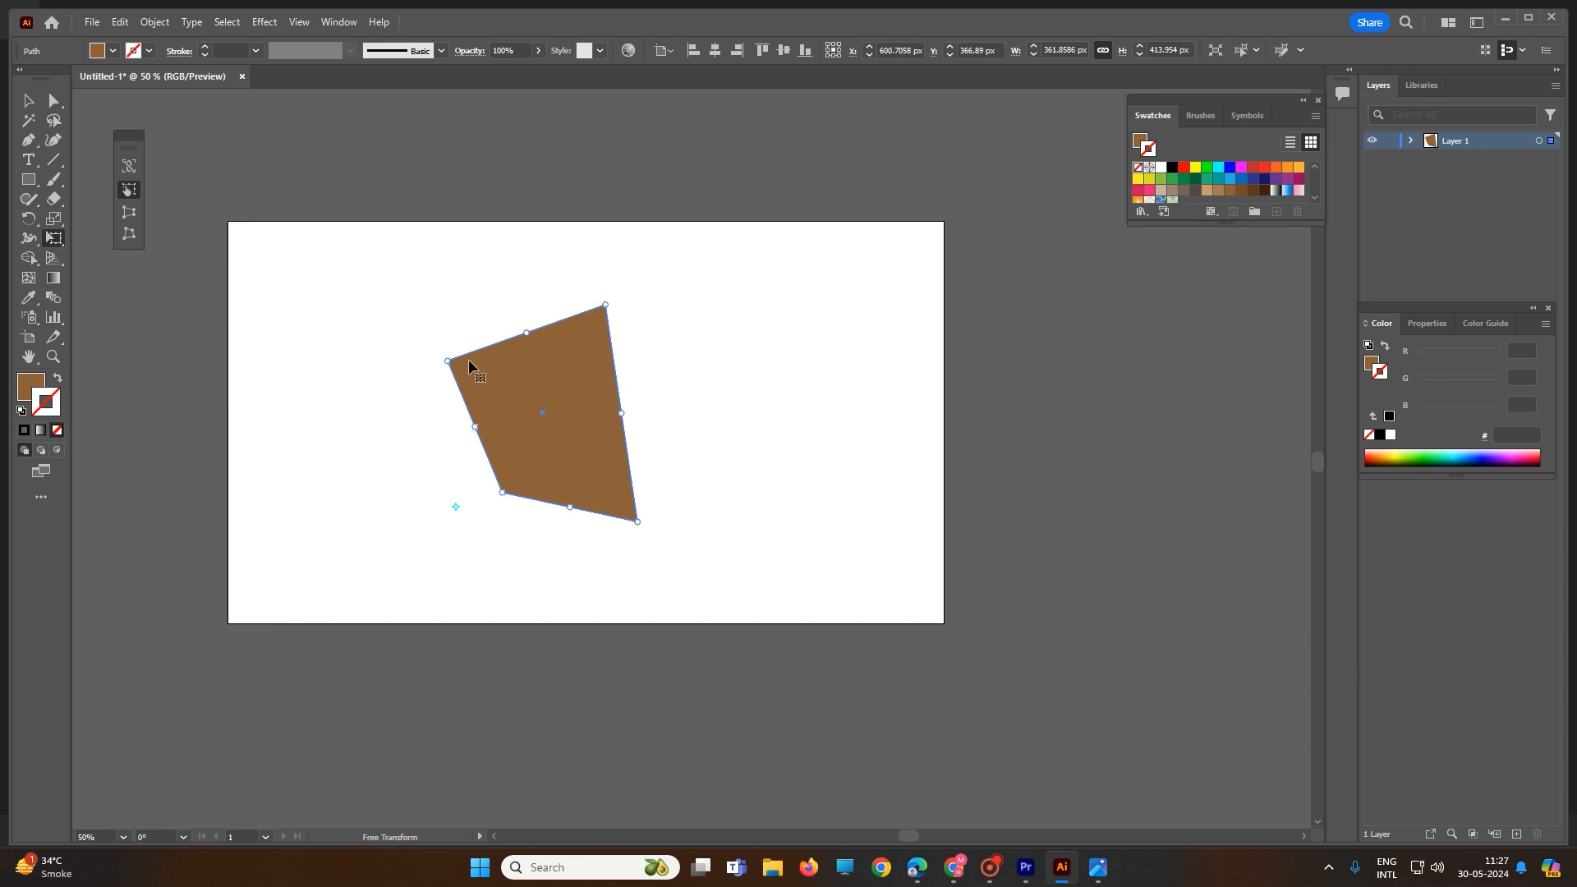
click(129, 212)
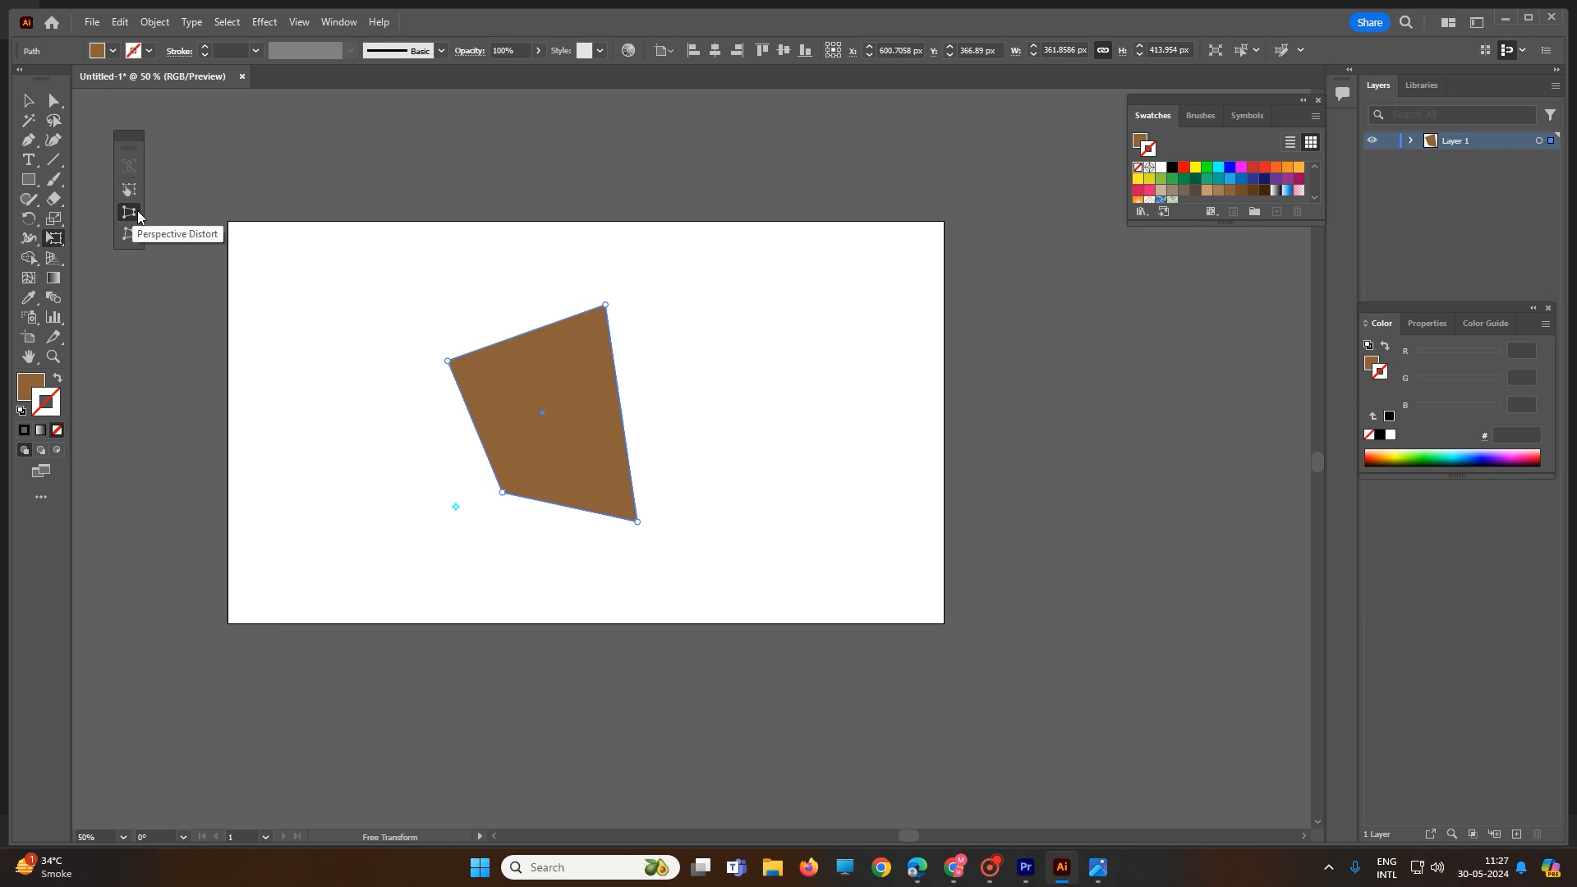
drag(455, 349, 272, 374)
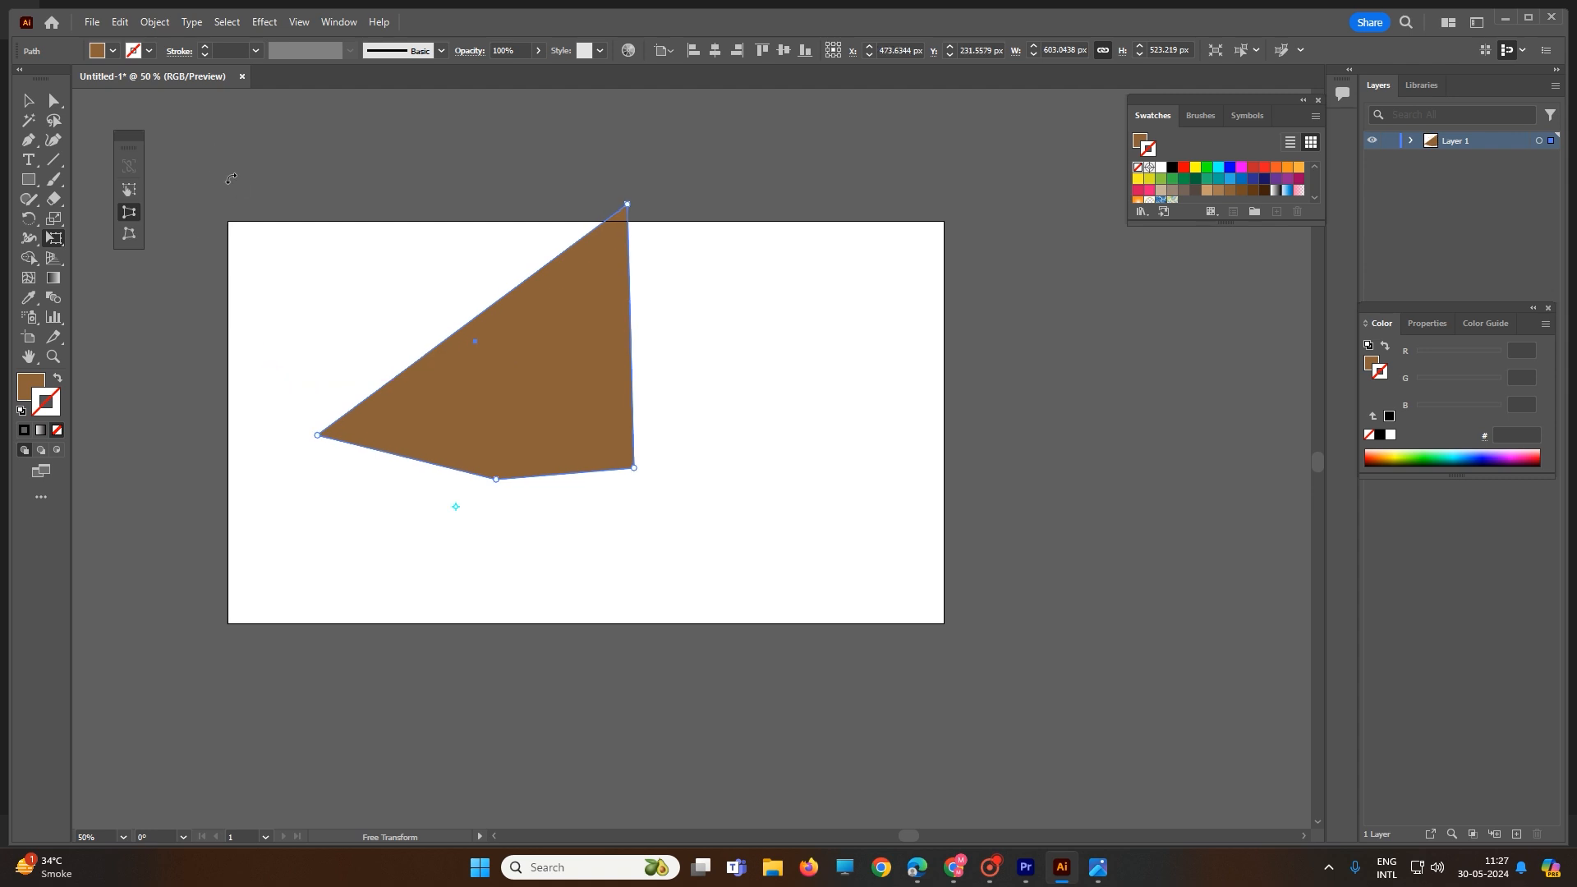
Step: Select the distorted shape and delete it, leaving the artboard empty
key(v)
click(283, 195)
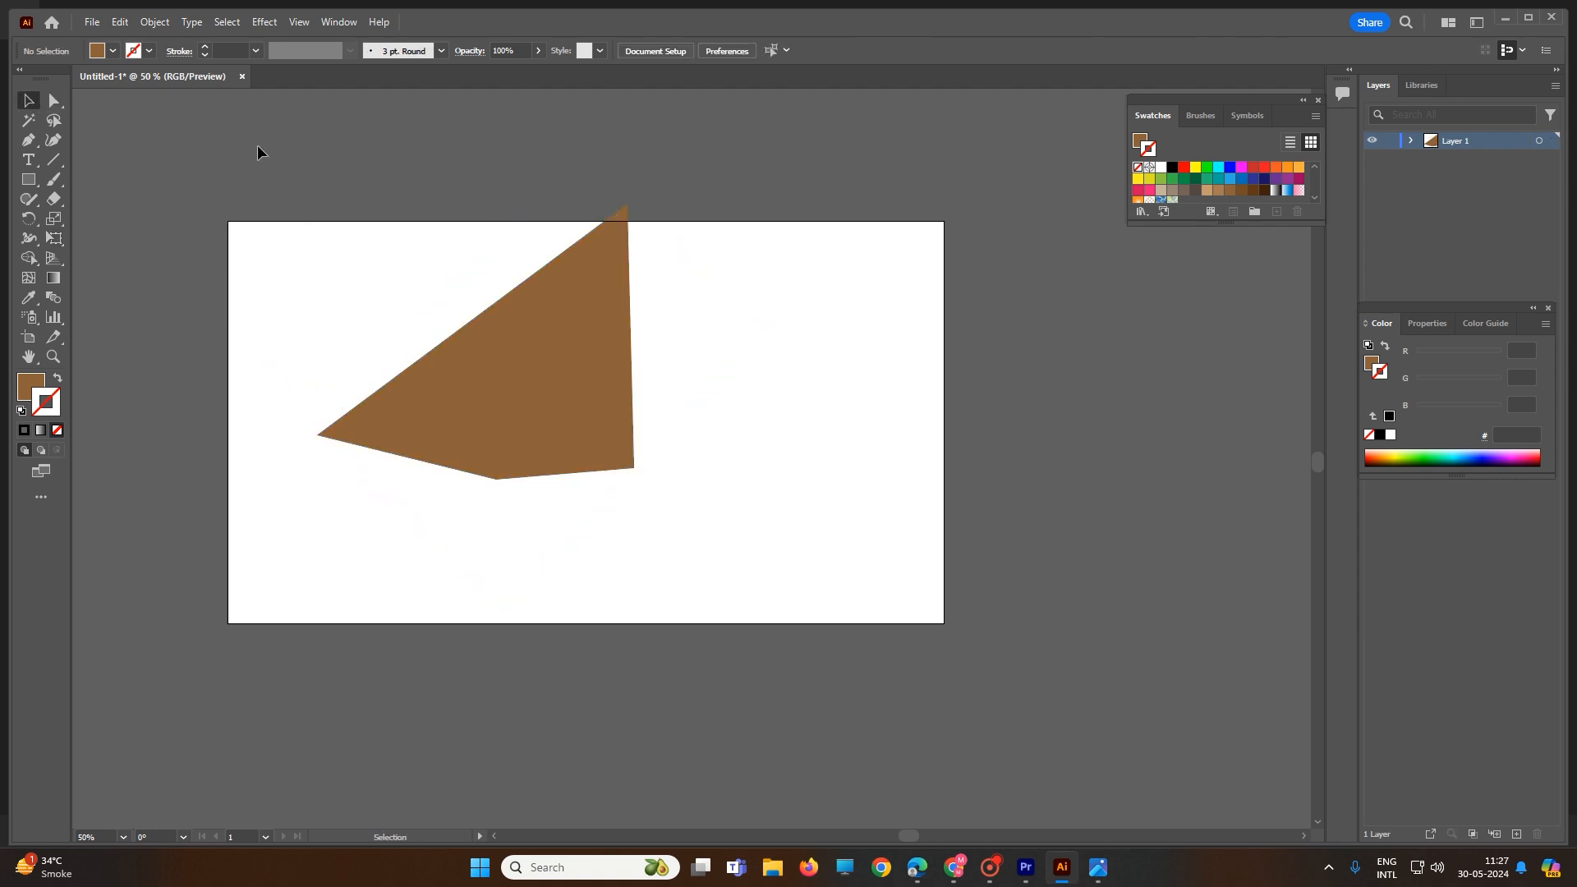
drag(258, 148, 750, 605)
key(Delete)
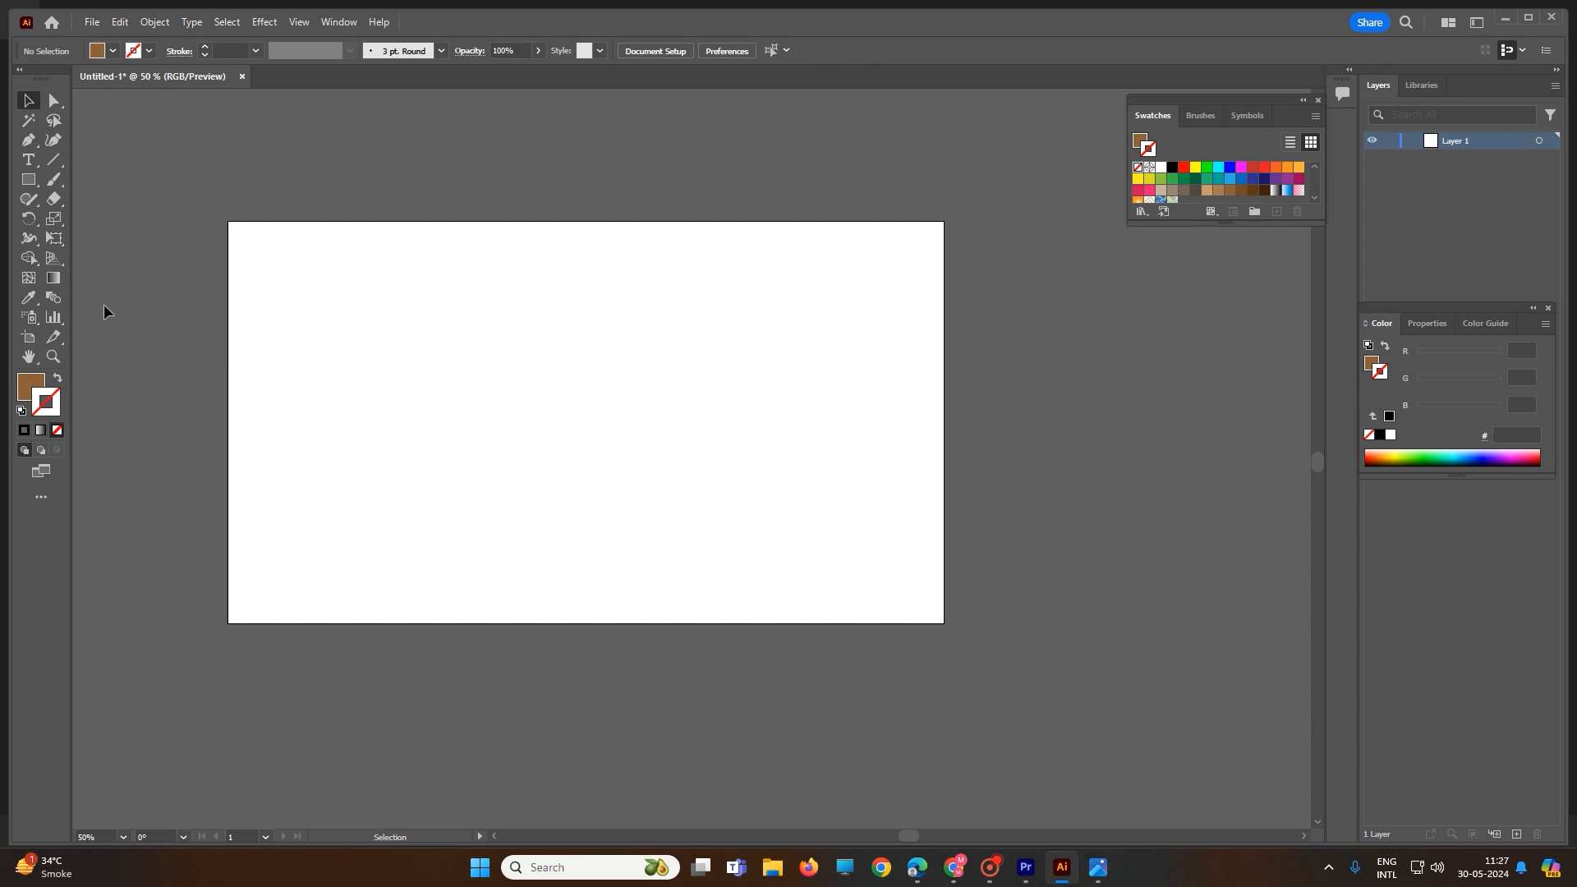
Step: Draw a brown rectangle body near the centre and a brown circle head above it
key(m)
drag(481, 345, 573, 487)
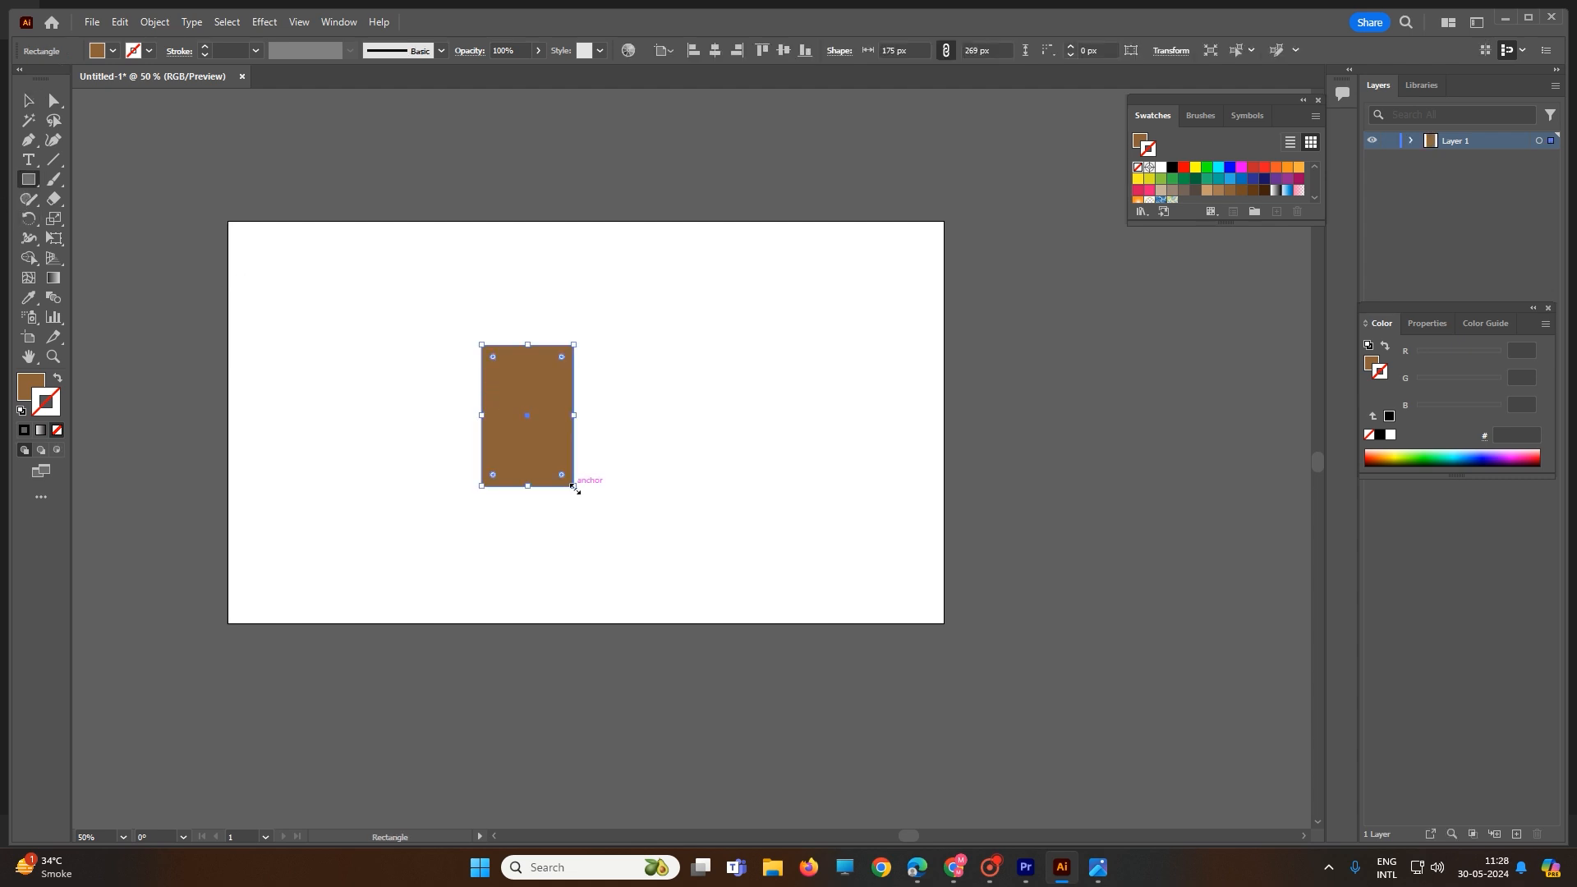
right_click(31, 180)
click(95, 220)
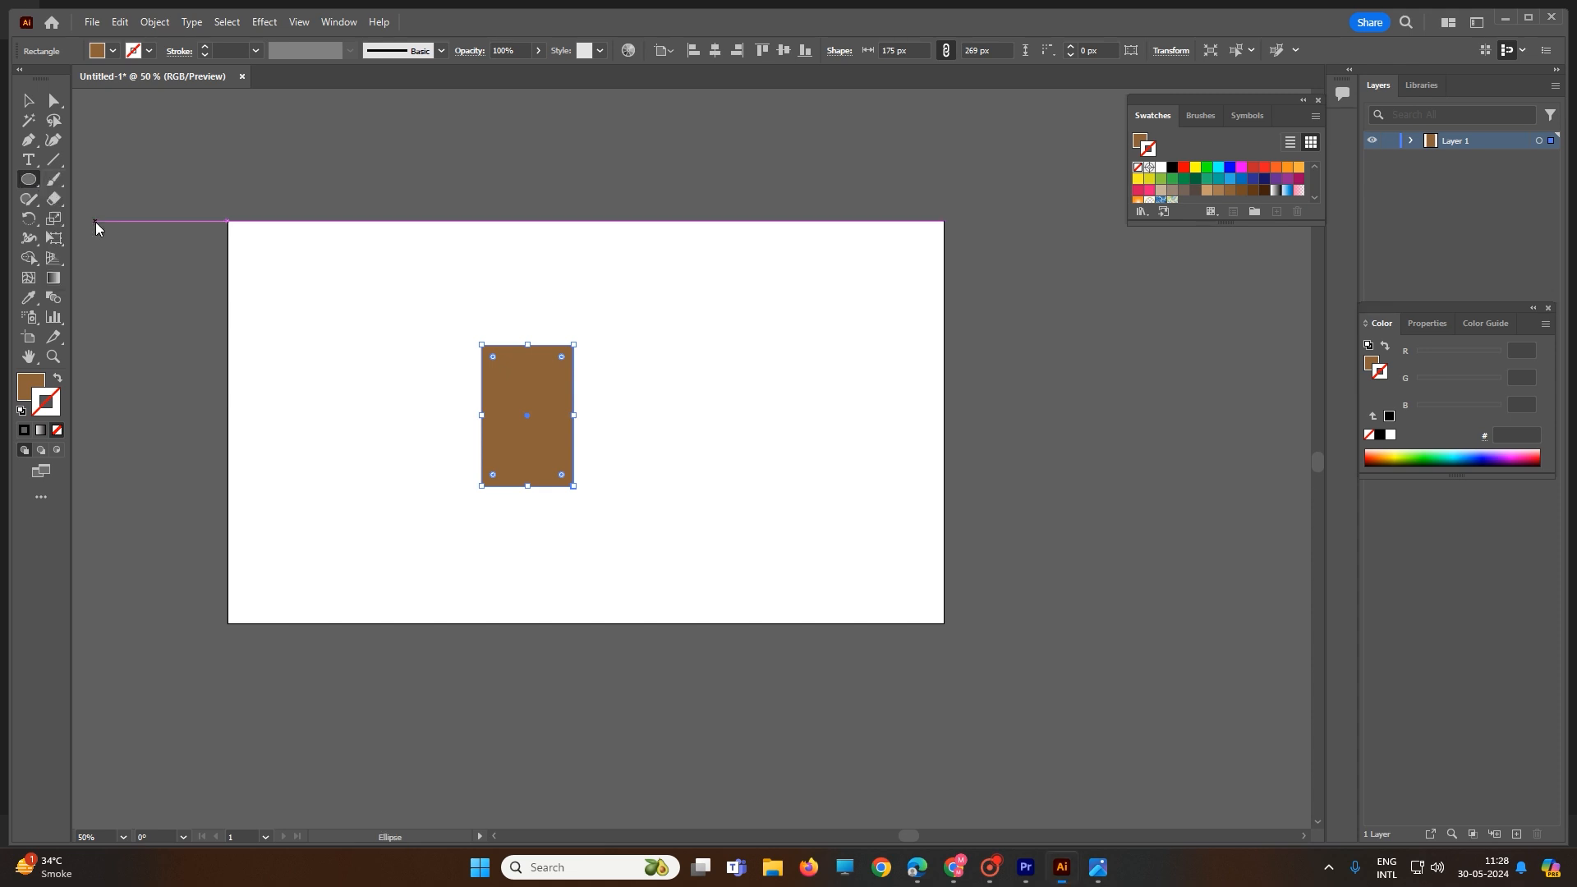
click(55, 244)
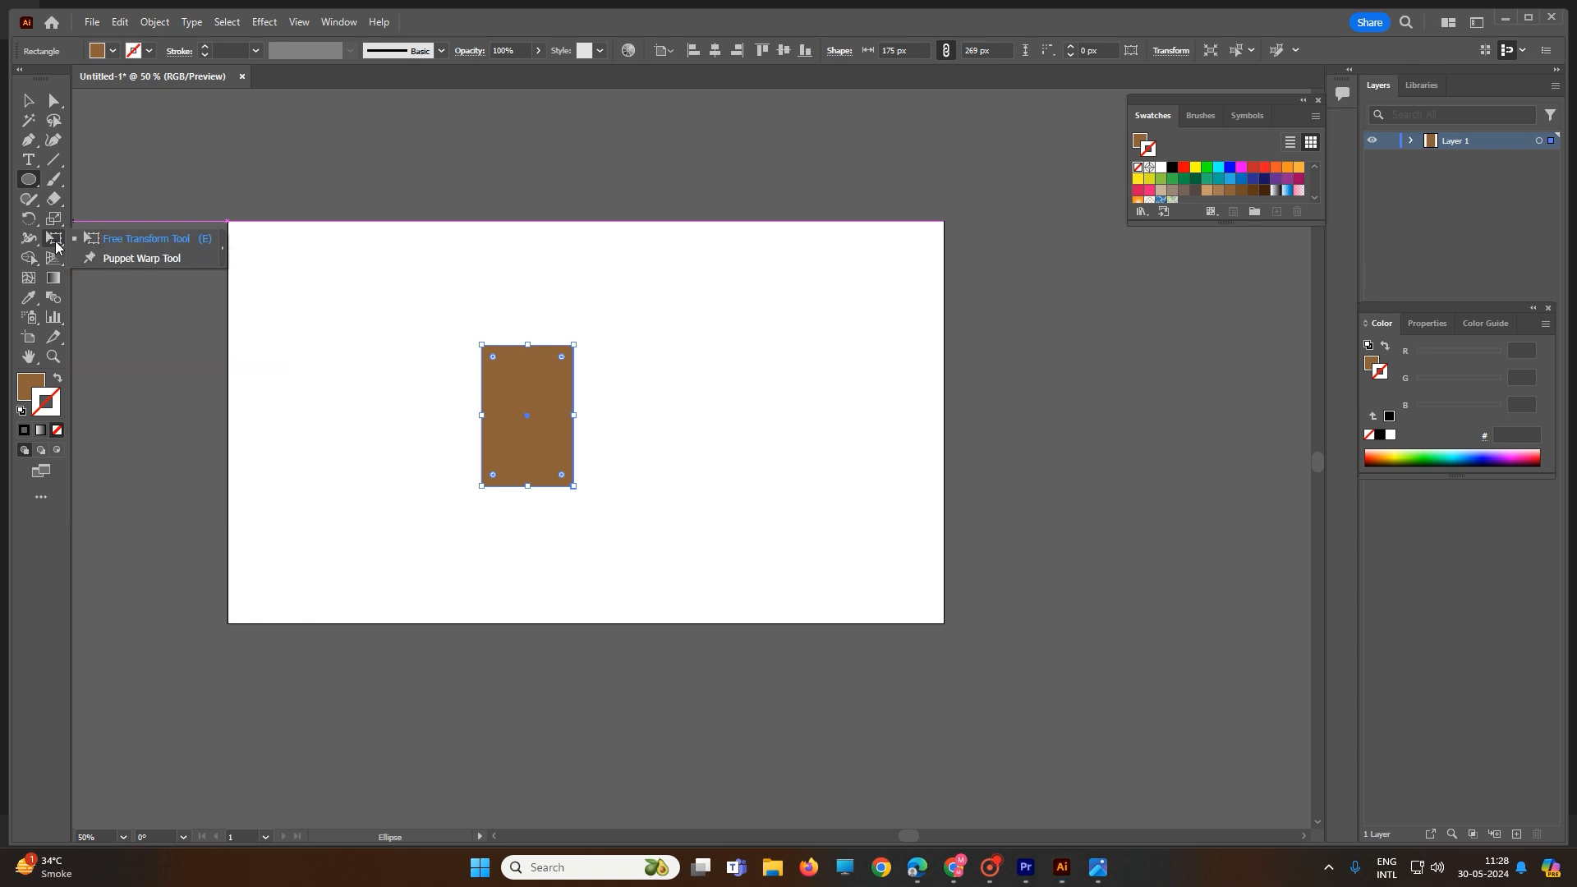
click(29, 182)
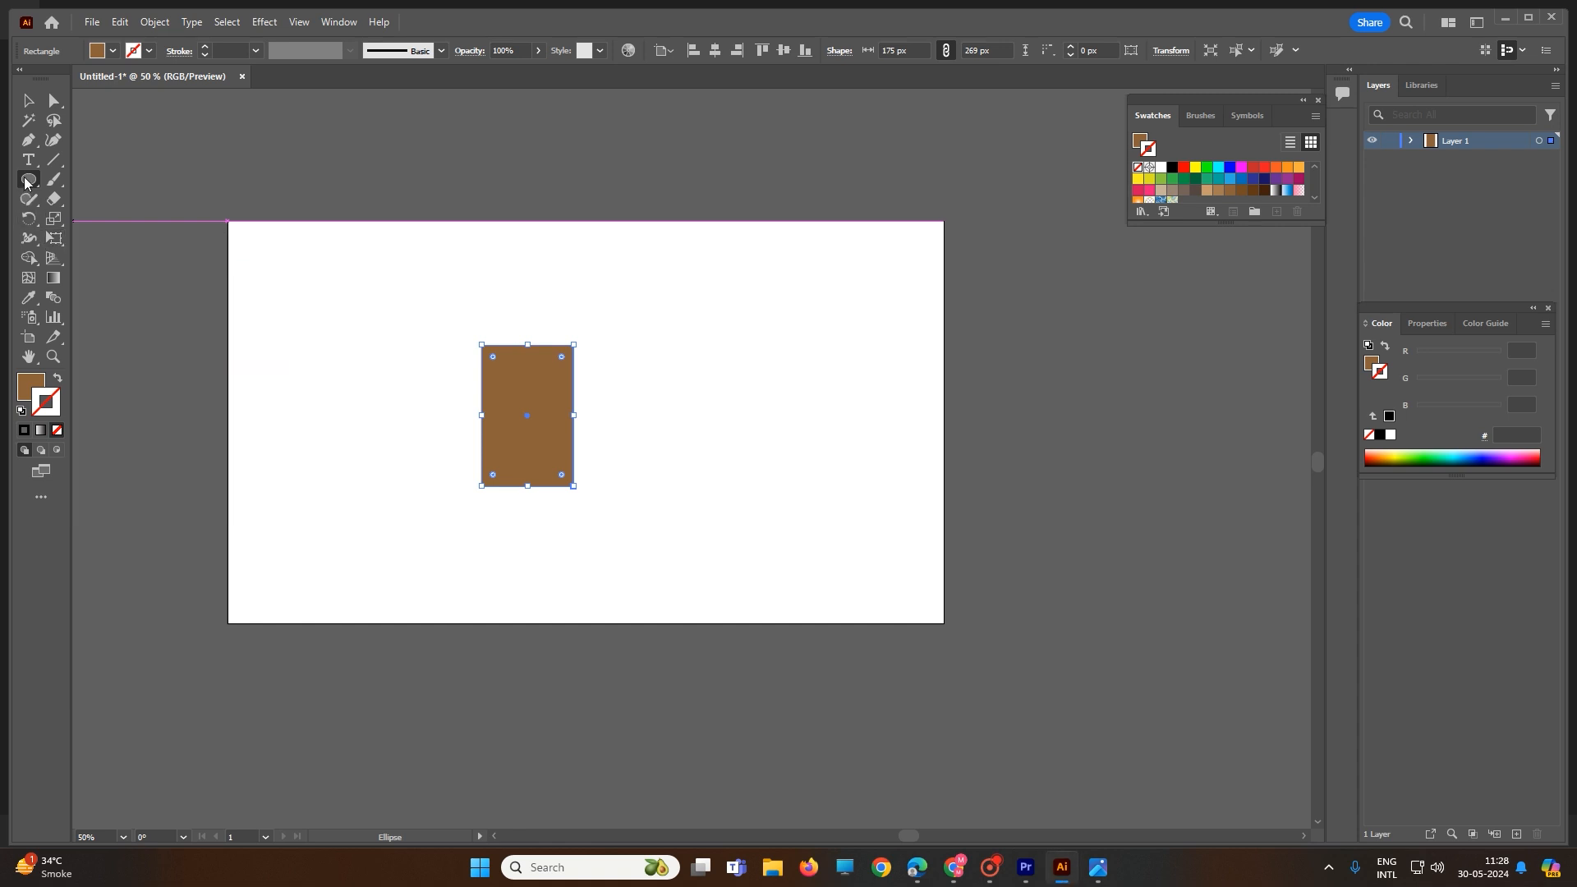
mouse_move(493, 250)
mouse_down()
mouse_move(576, 338)
mouse_move(531, 297)
mouse_up()
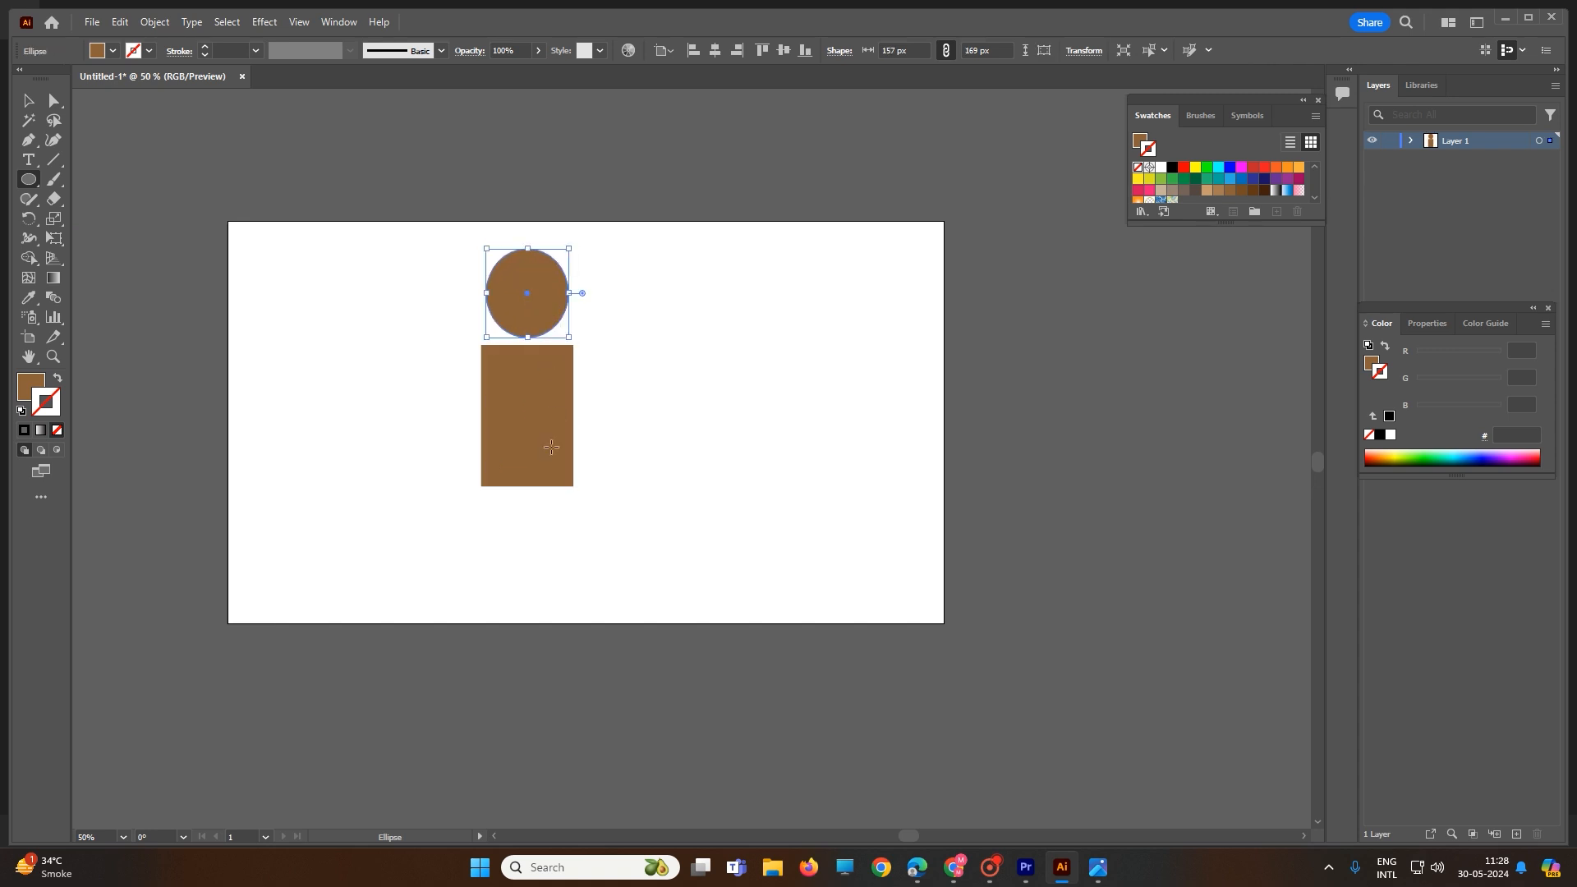
Step: Remove the stray narrow ellipse drawn to the right of the body
drag(580, 348, 604, 444)
key(Delete)
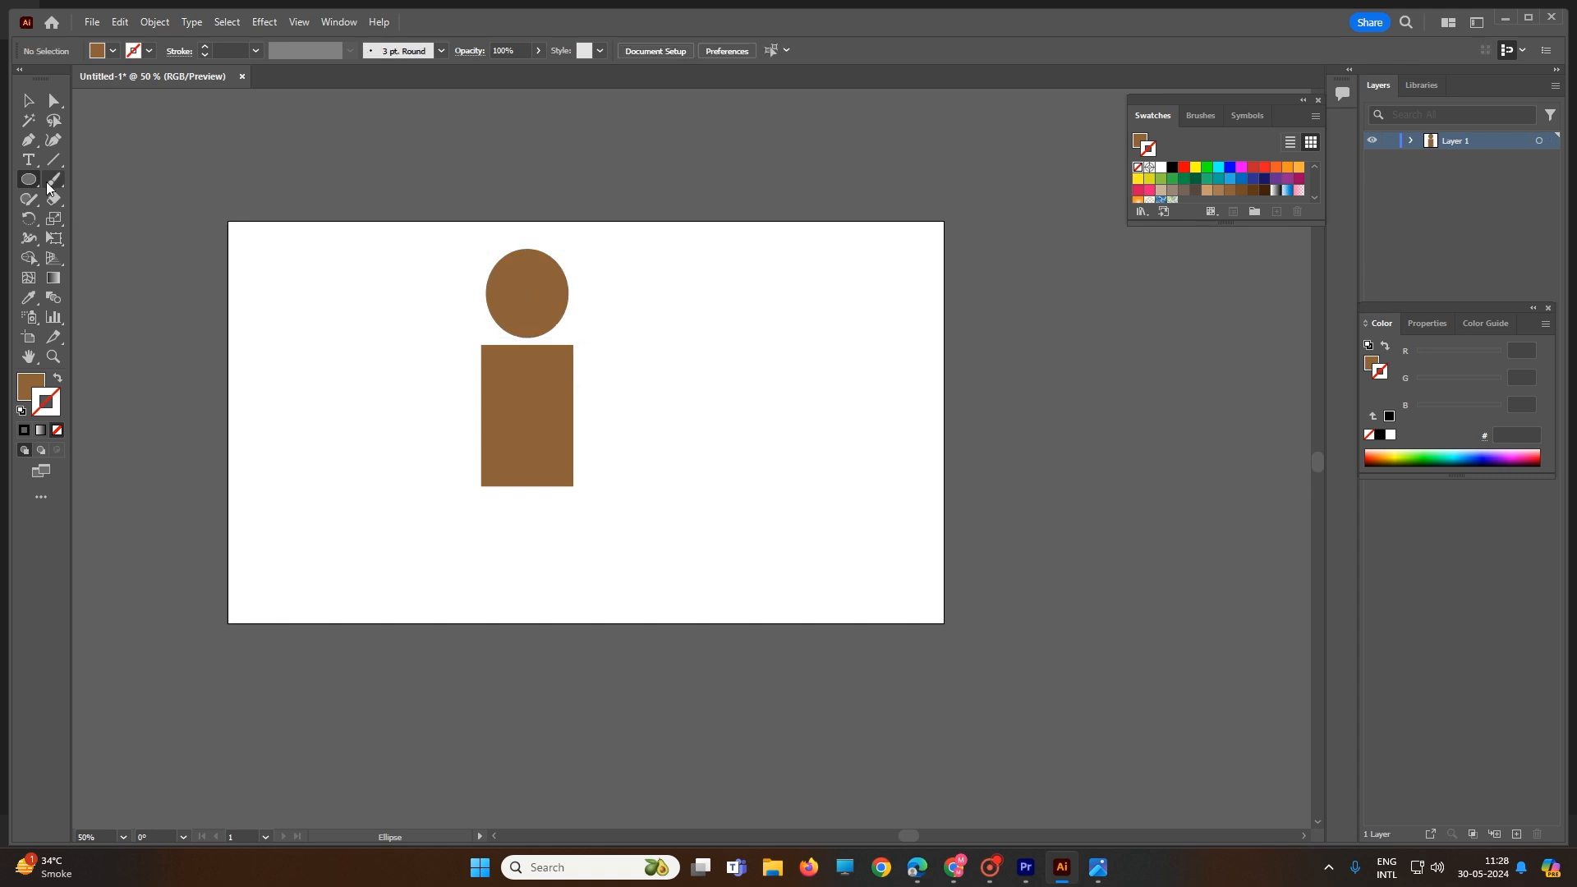
drag(29, 179, 29, 179)
click(91, 176)
Step: Draw a thin arm rectangle beside the body and a leg below, tapering the leg's bottom
drag(585, 346, 611, 484)
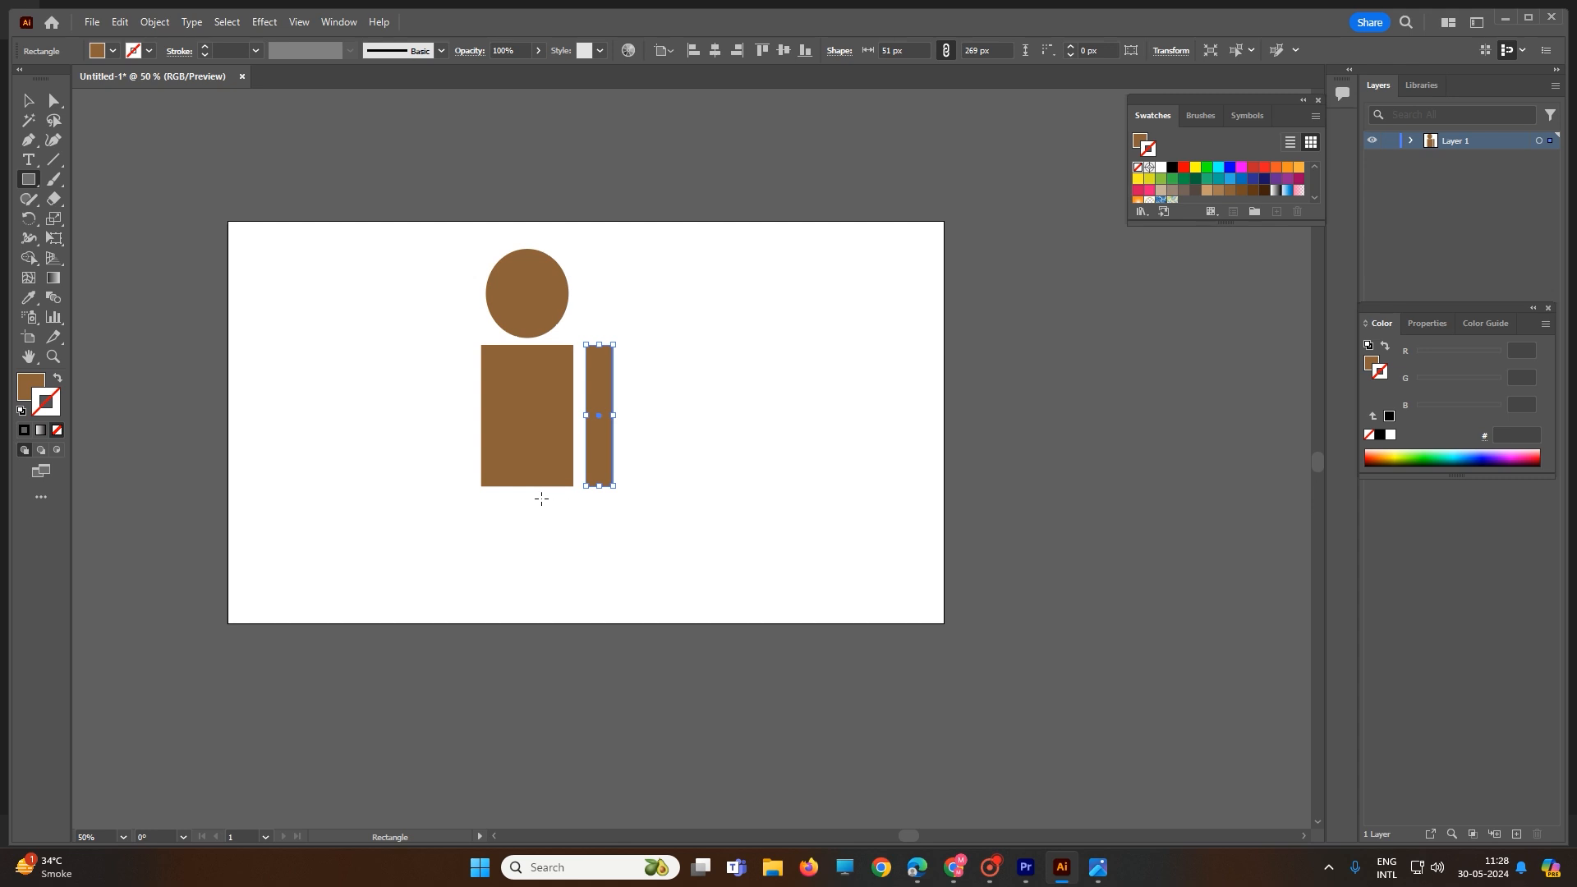
drag(541, 499, 569, 615)
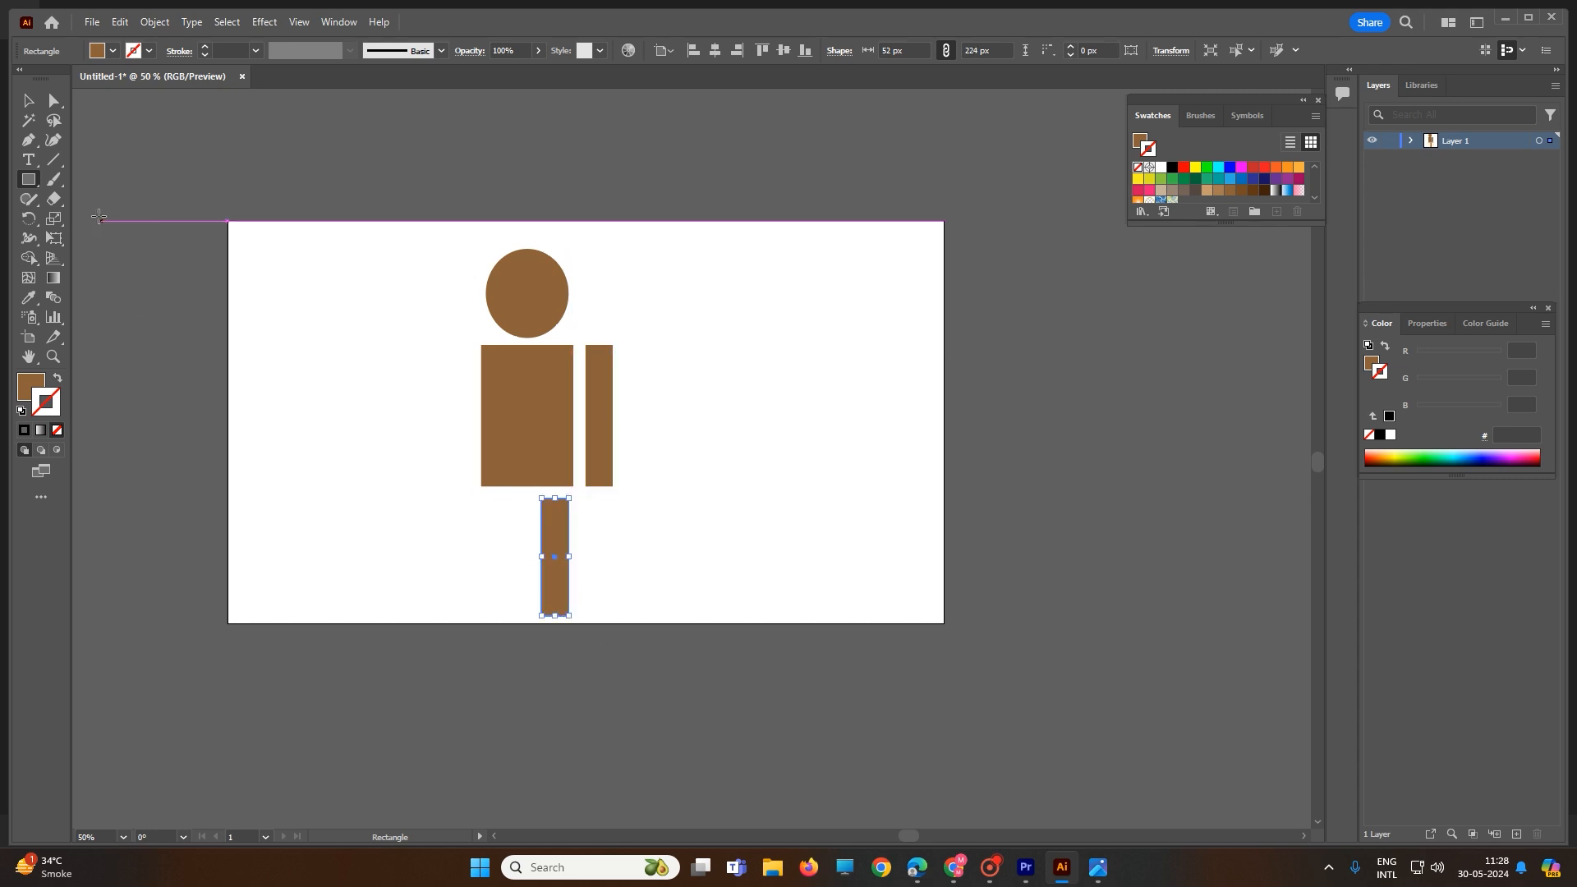
click(54, 219)
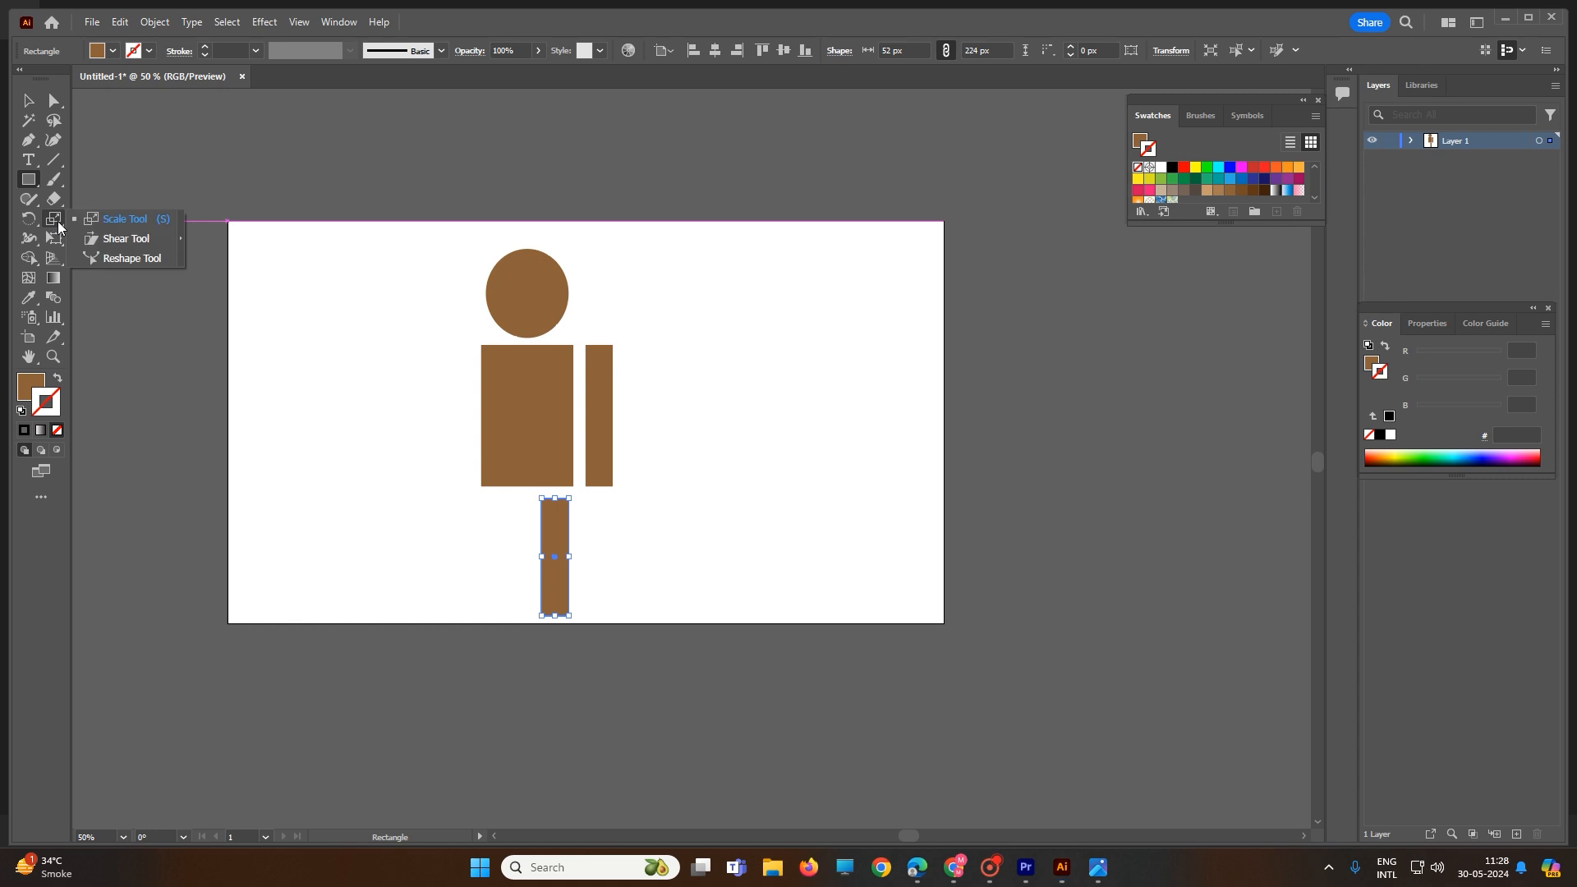
click(56, 239)
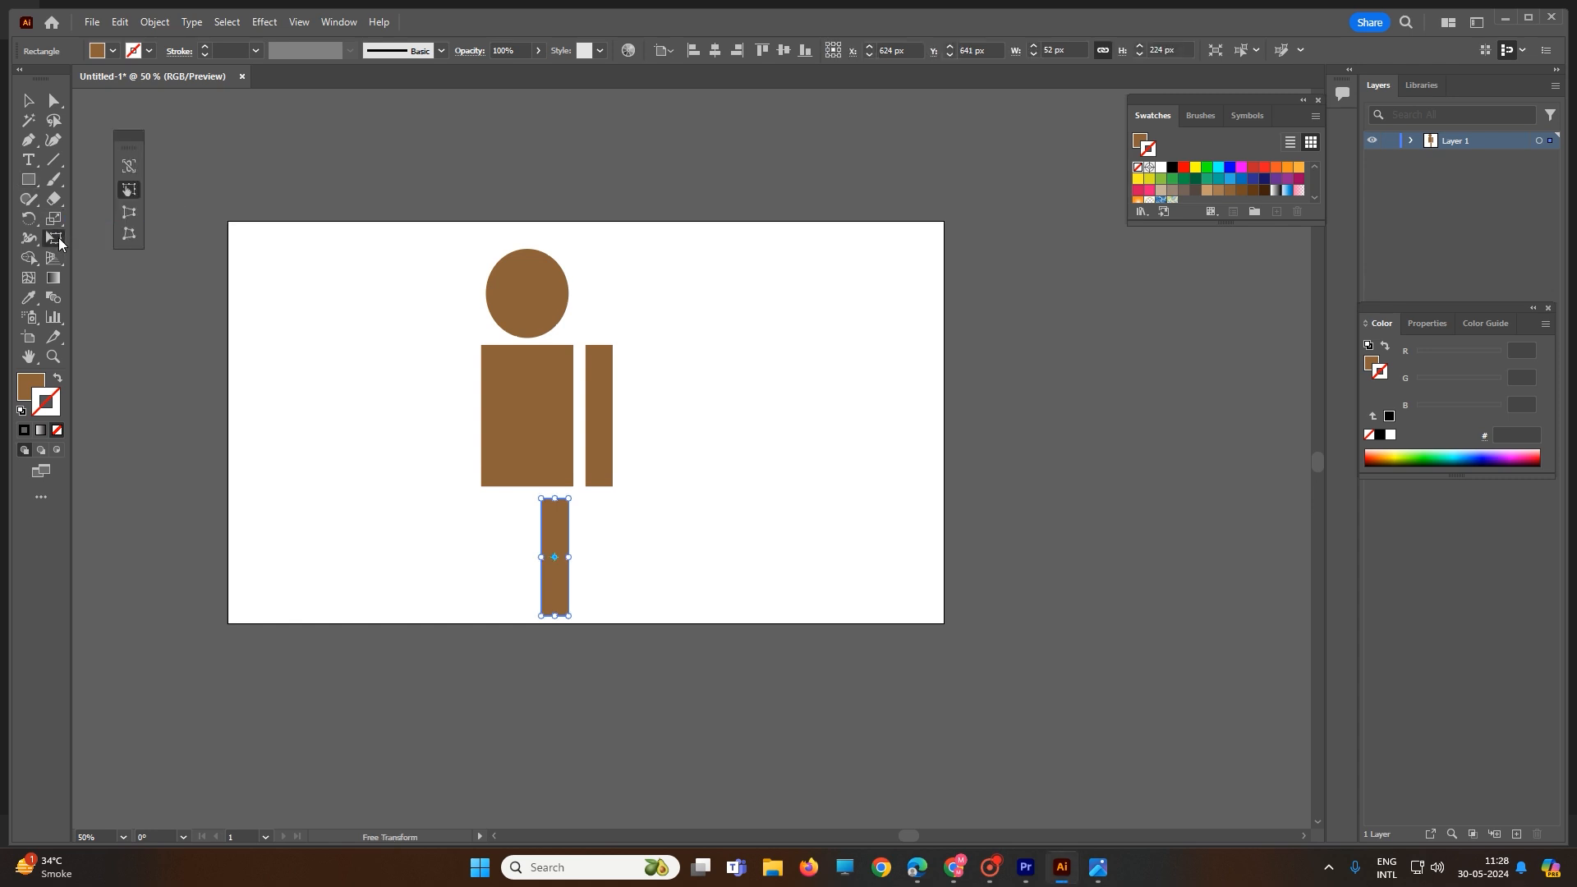
click(128, 215)
drag(541, 619, 552, 621)
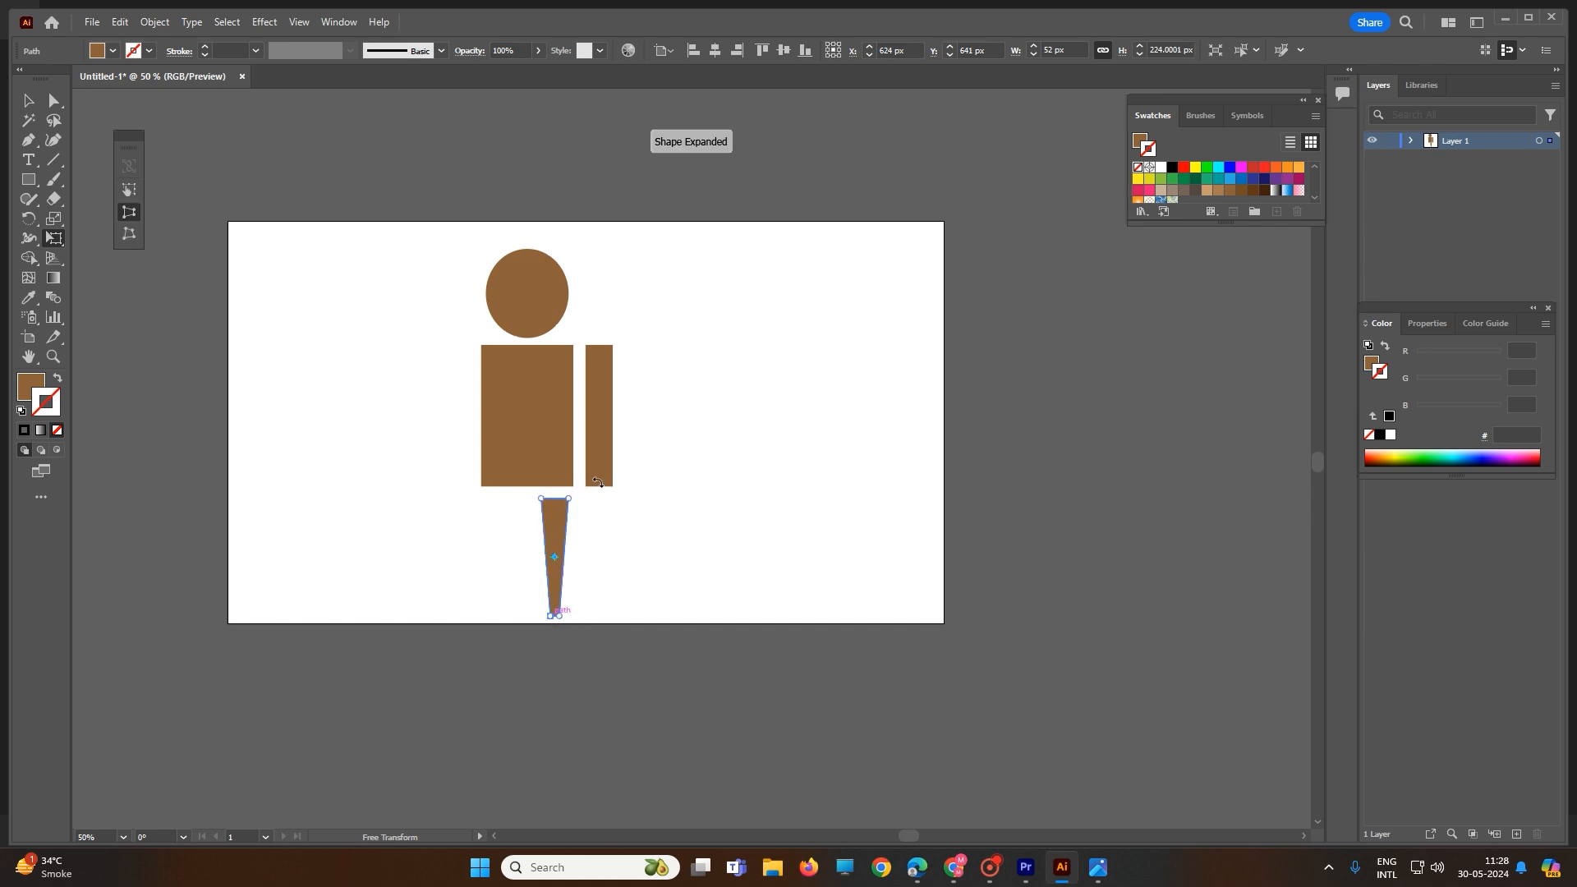
Step: Taper the arm rectangle so it narrows toward its bottom
key(v)
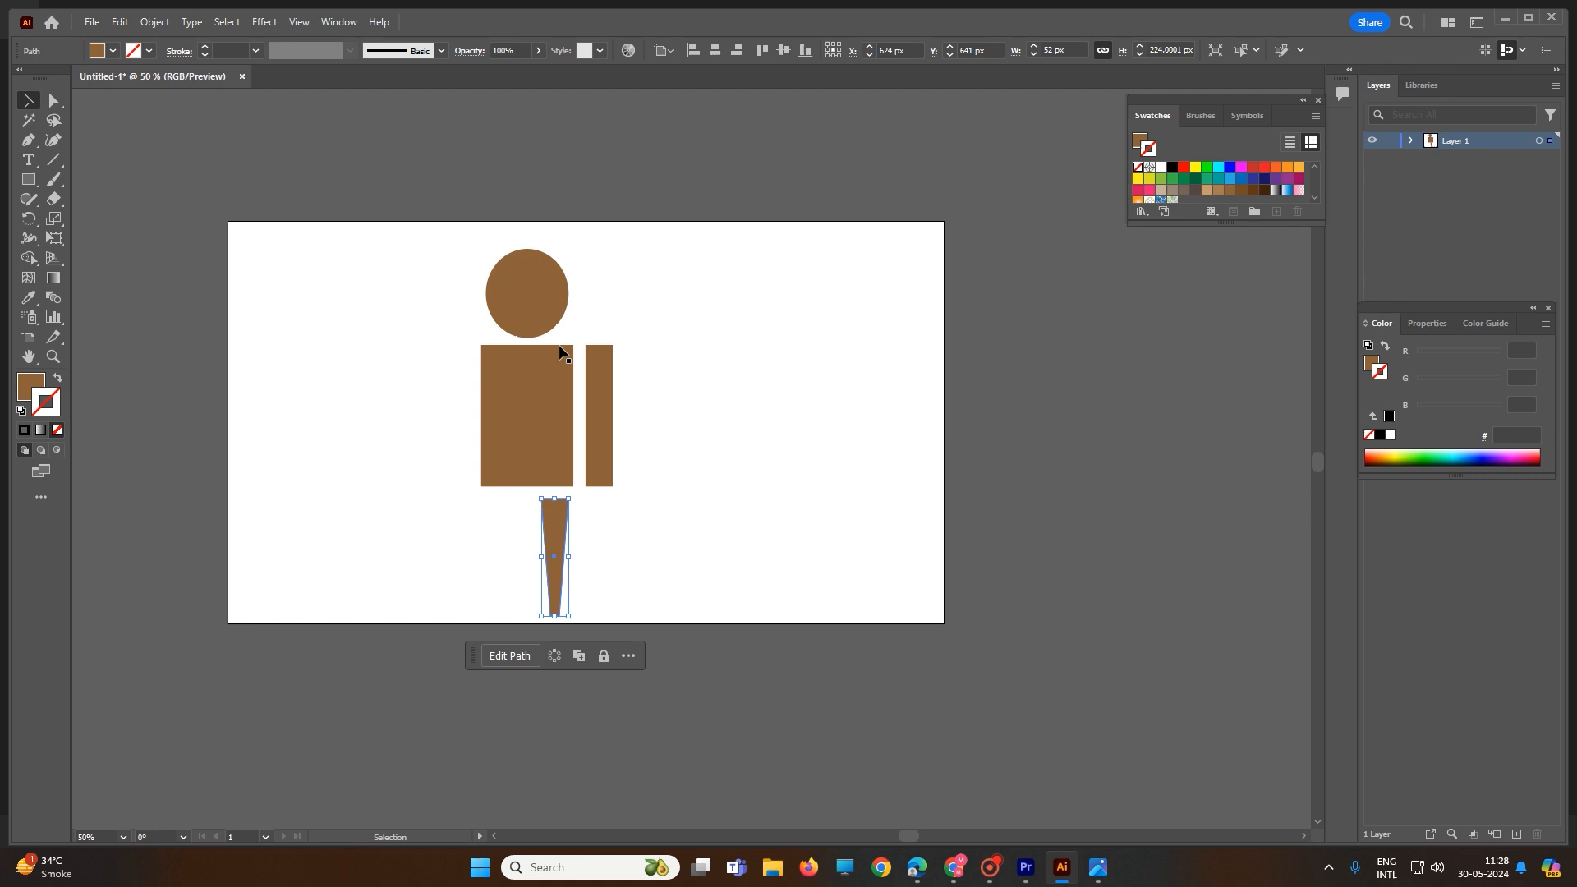
click(602, 482)
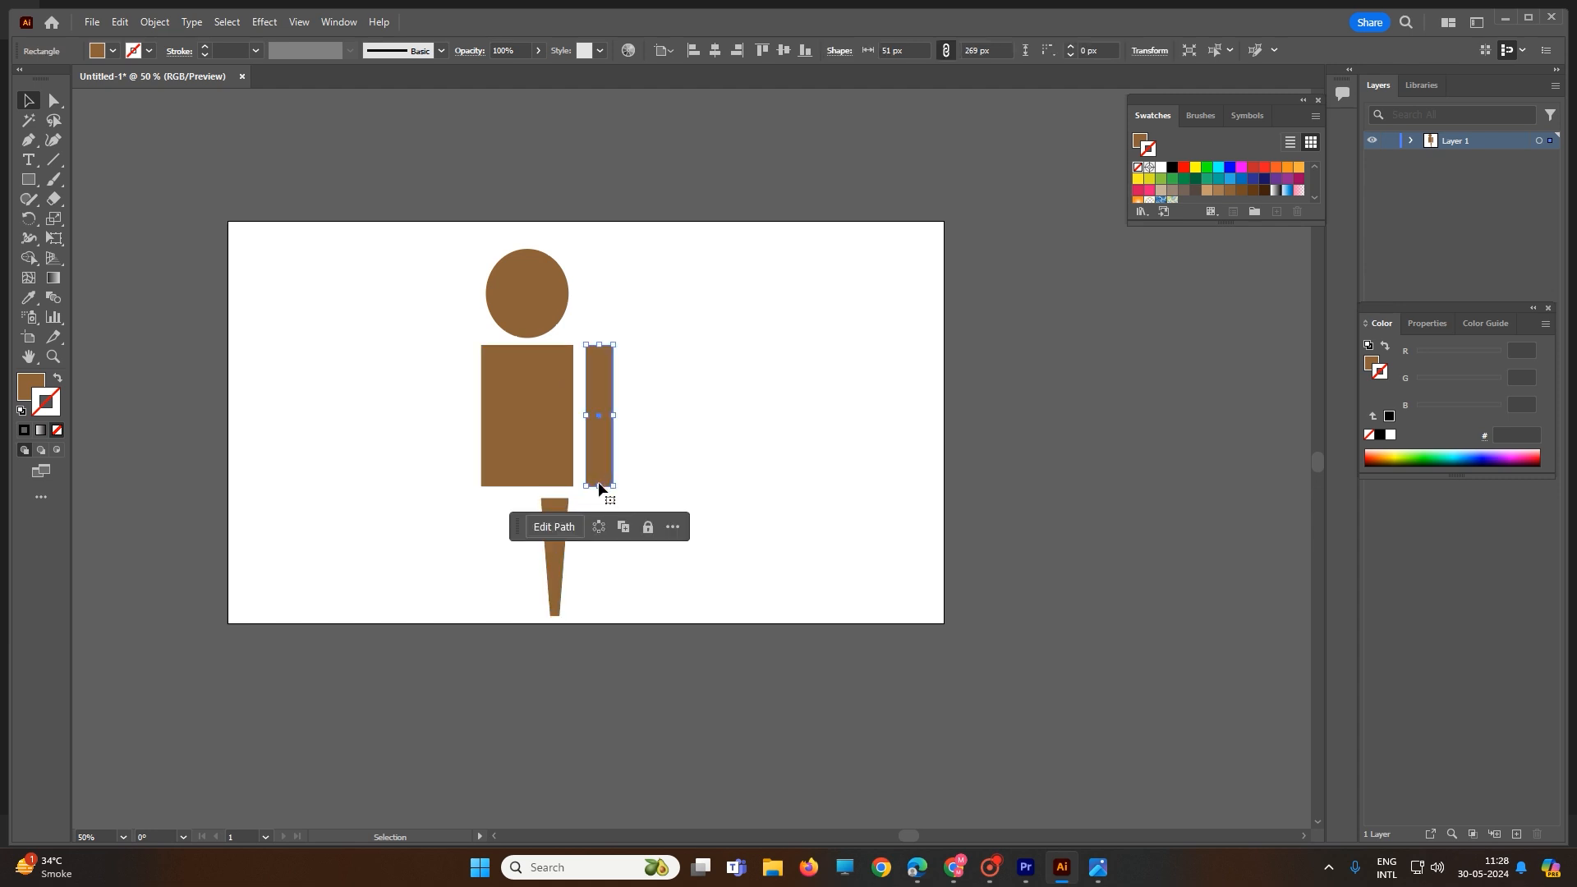
click(56, 238)
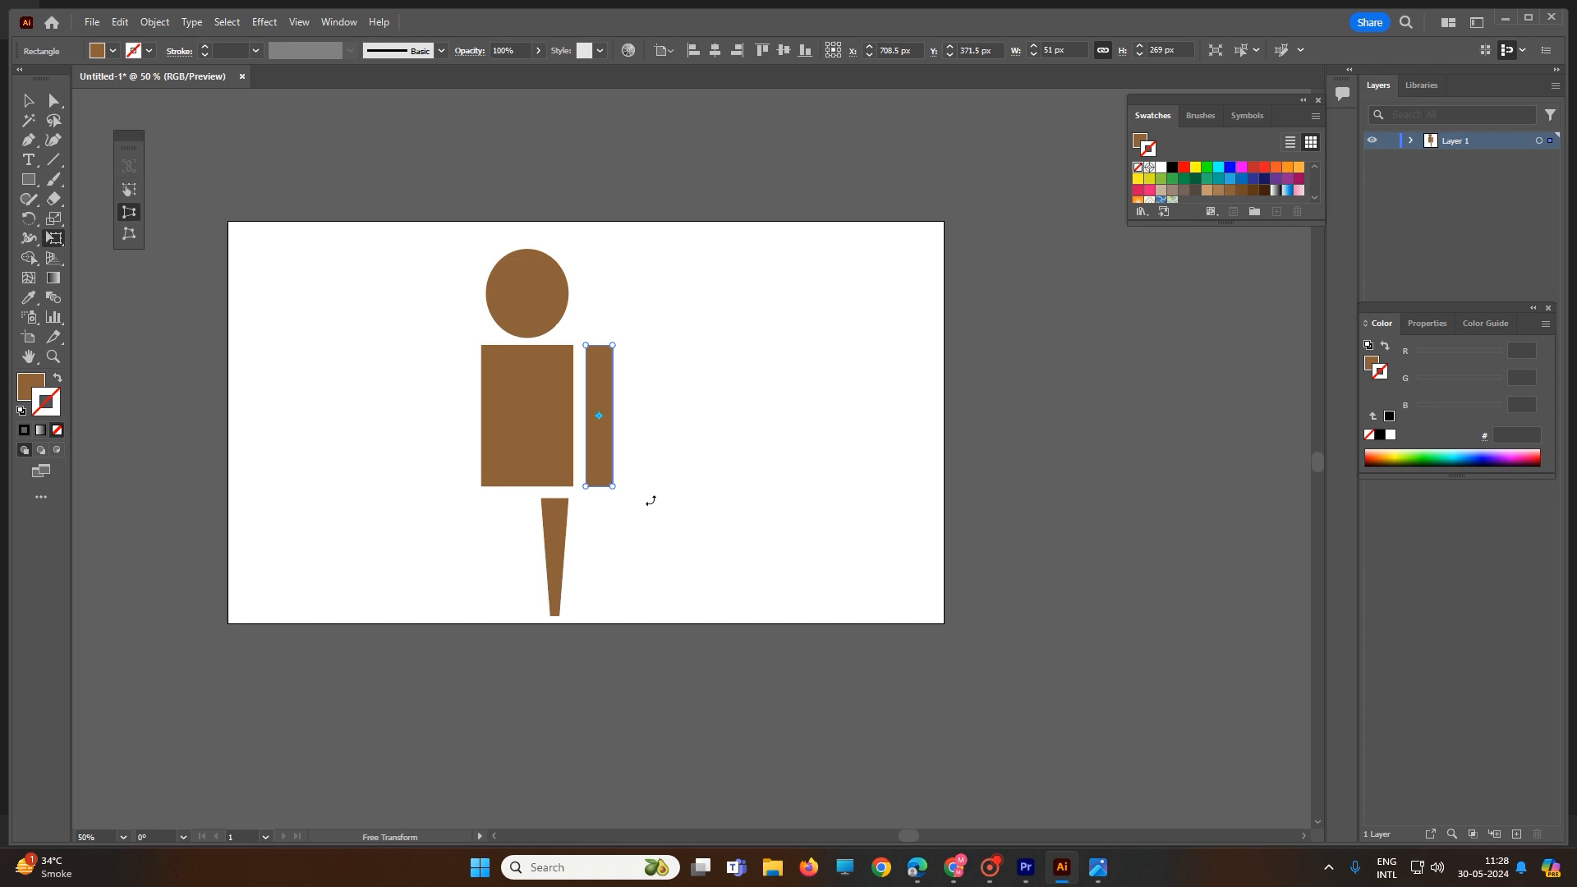
drag(586, 486, 595, 485)
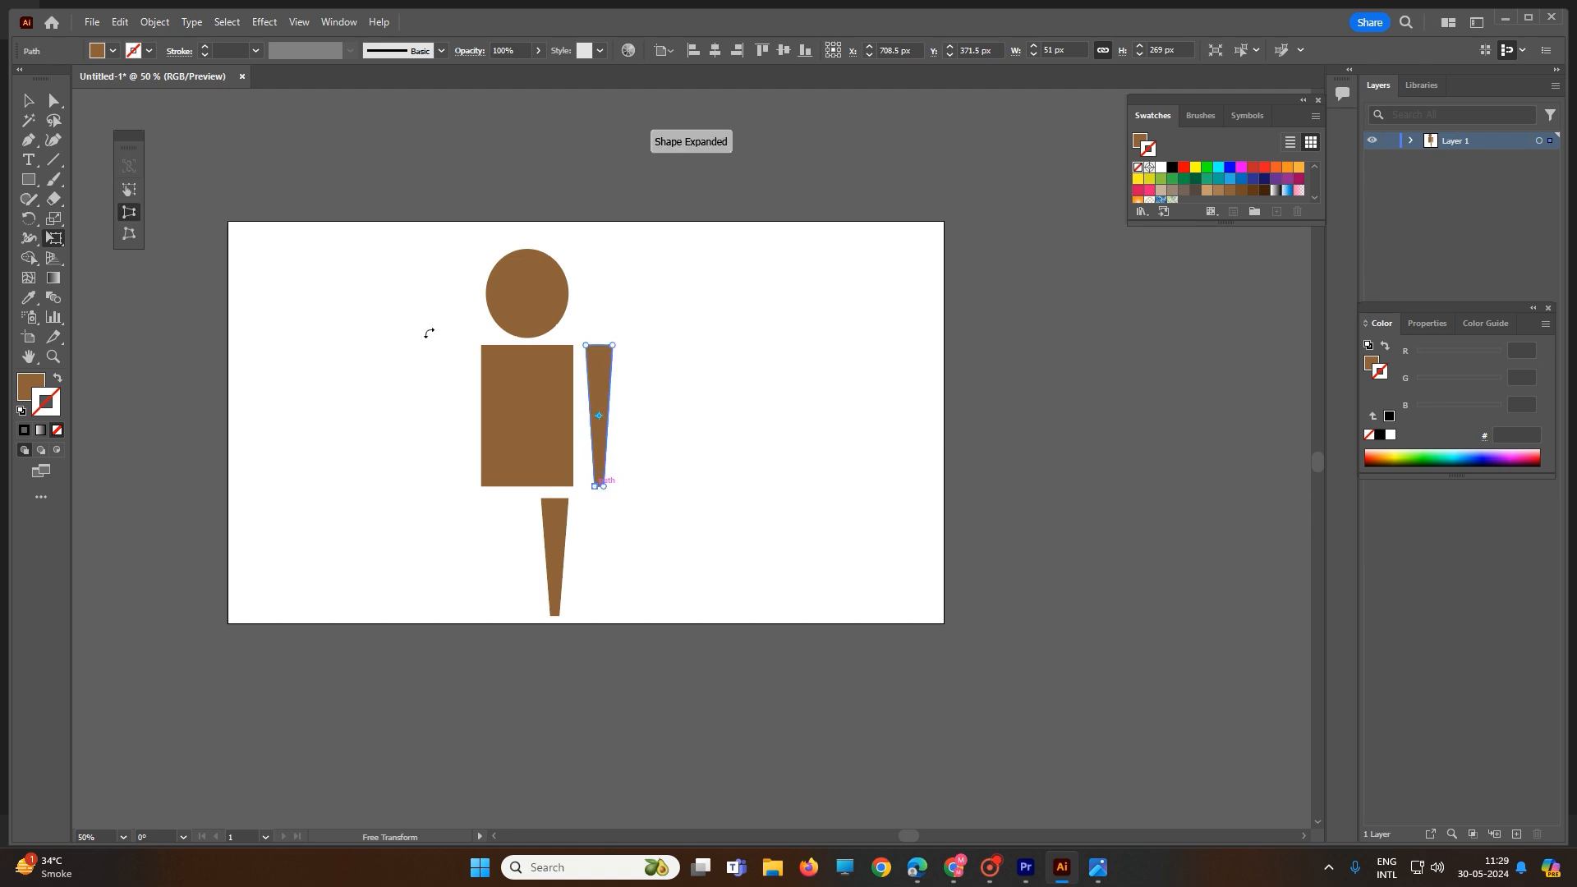
click(53, 101)
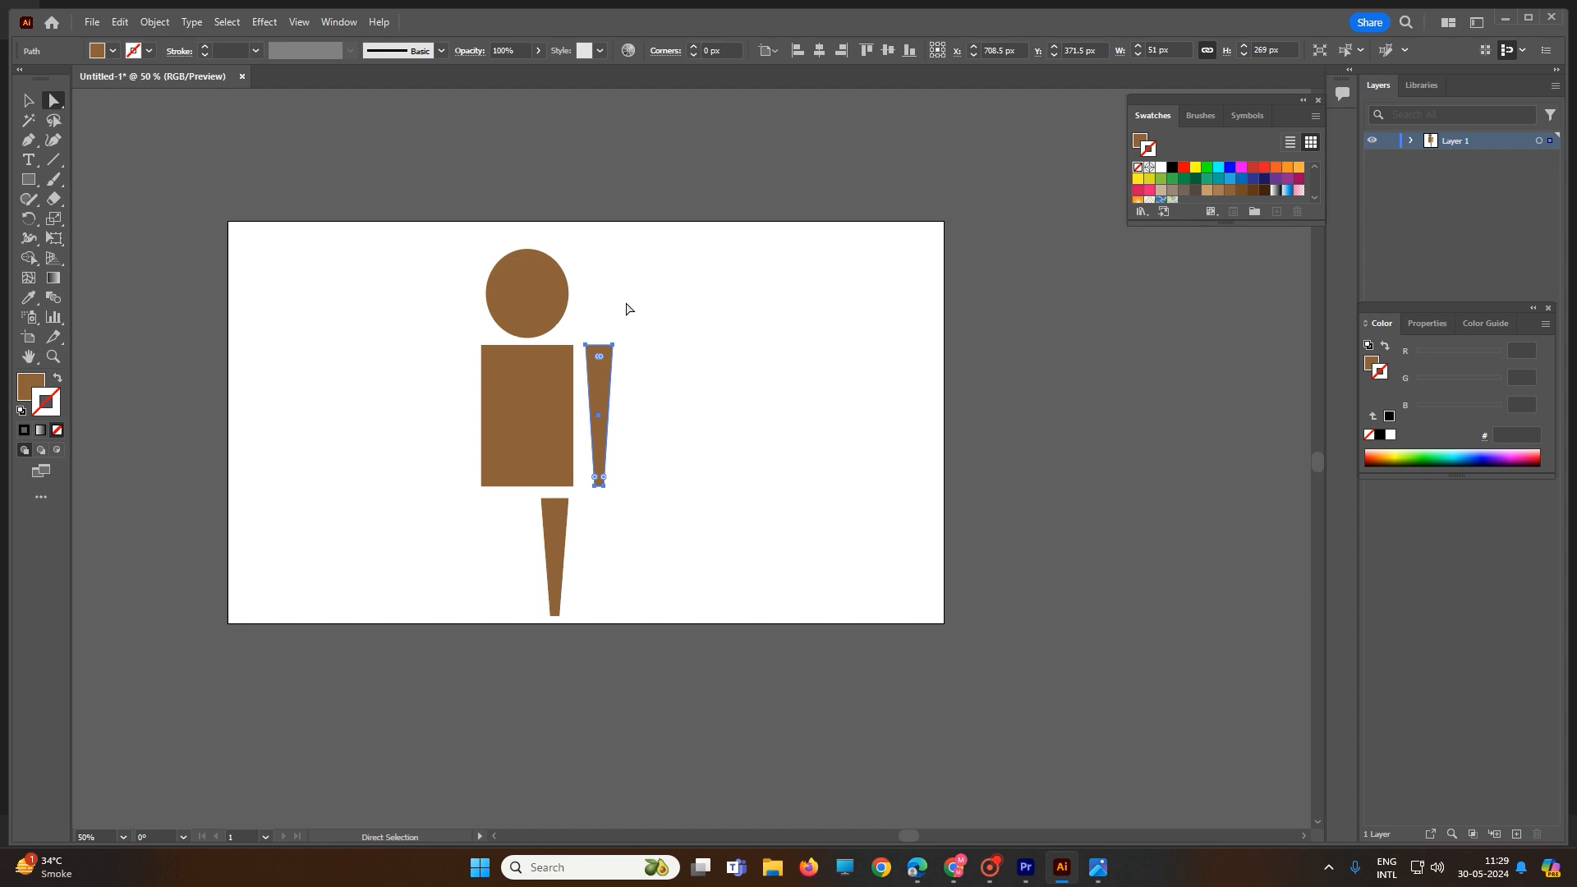
Step: Round the arm's top corners to a radius of about 16.8 px
scroll(608, 361, up, 2)
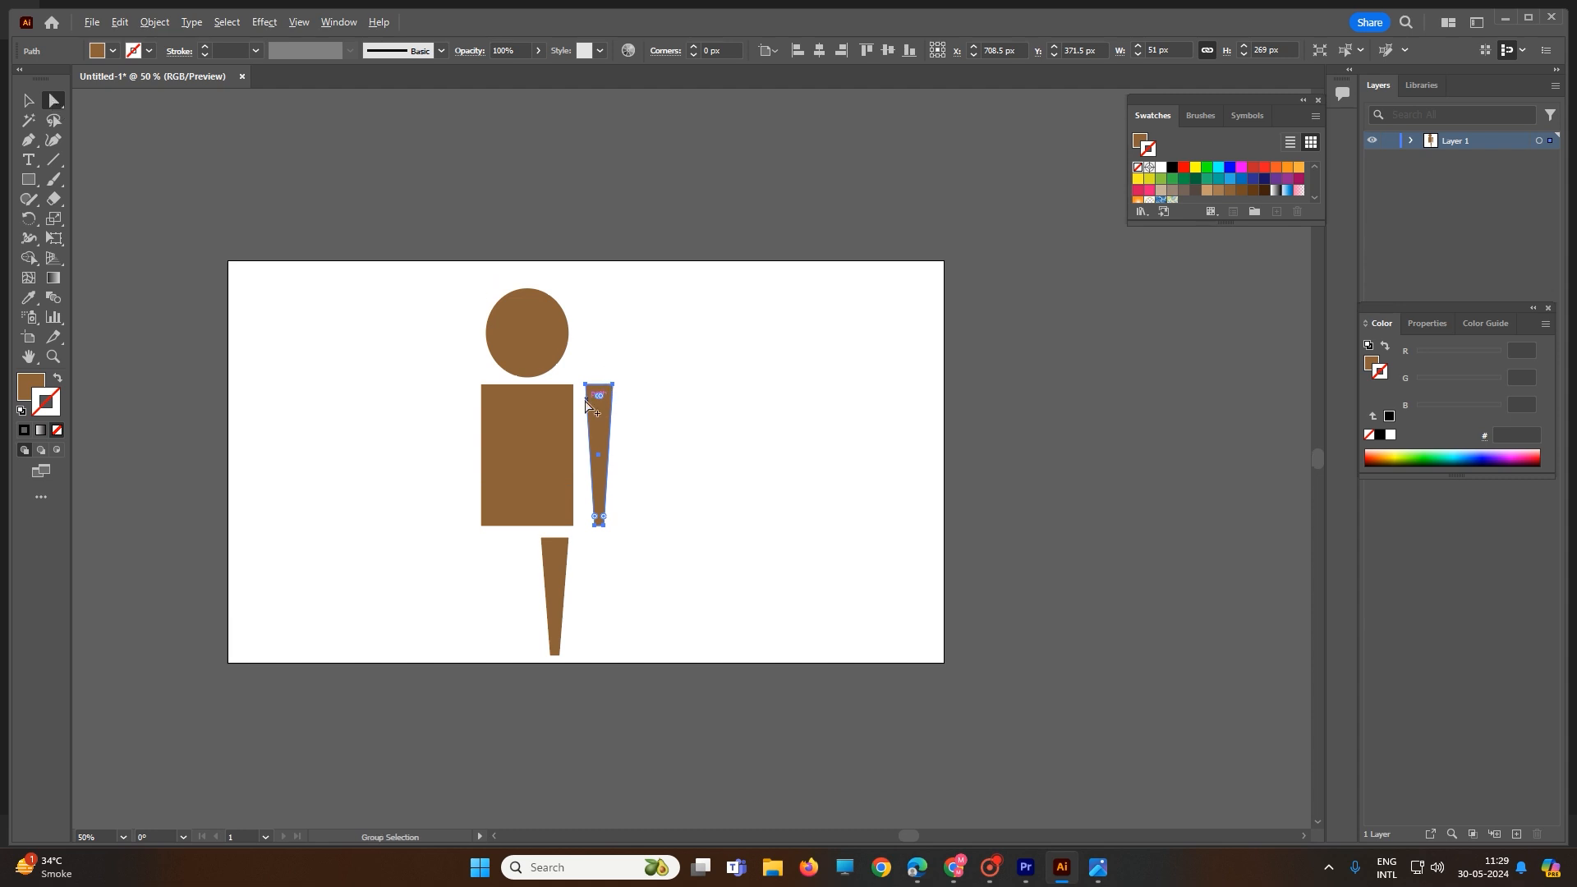
scroll(585, 399, up, 4)
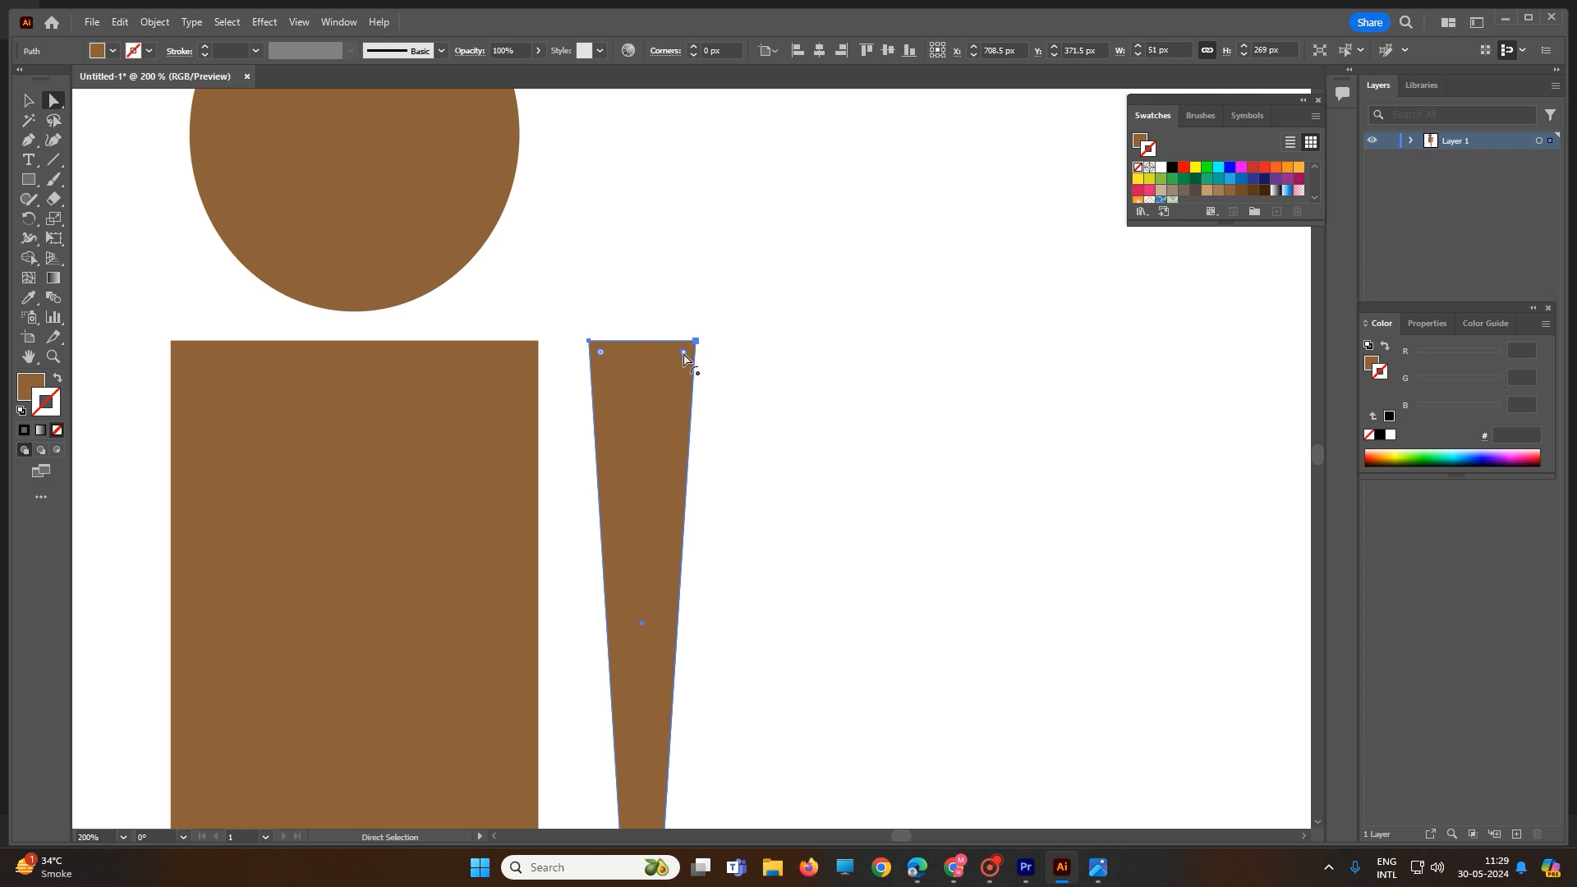
drag(684, 352, 634, 399)
scroll(679, 398, down, 1)
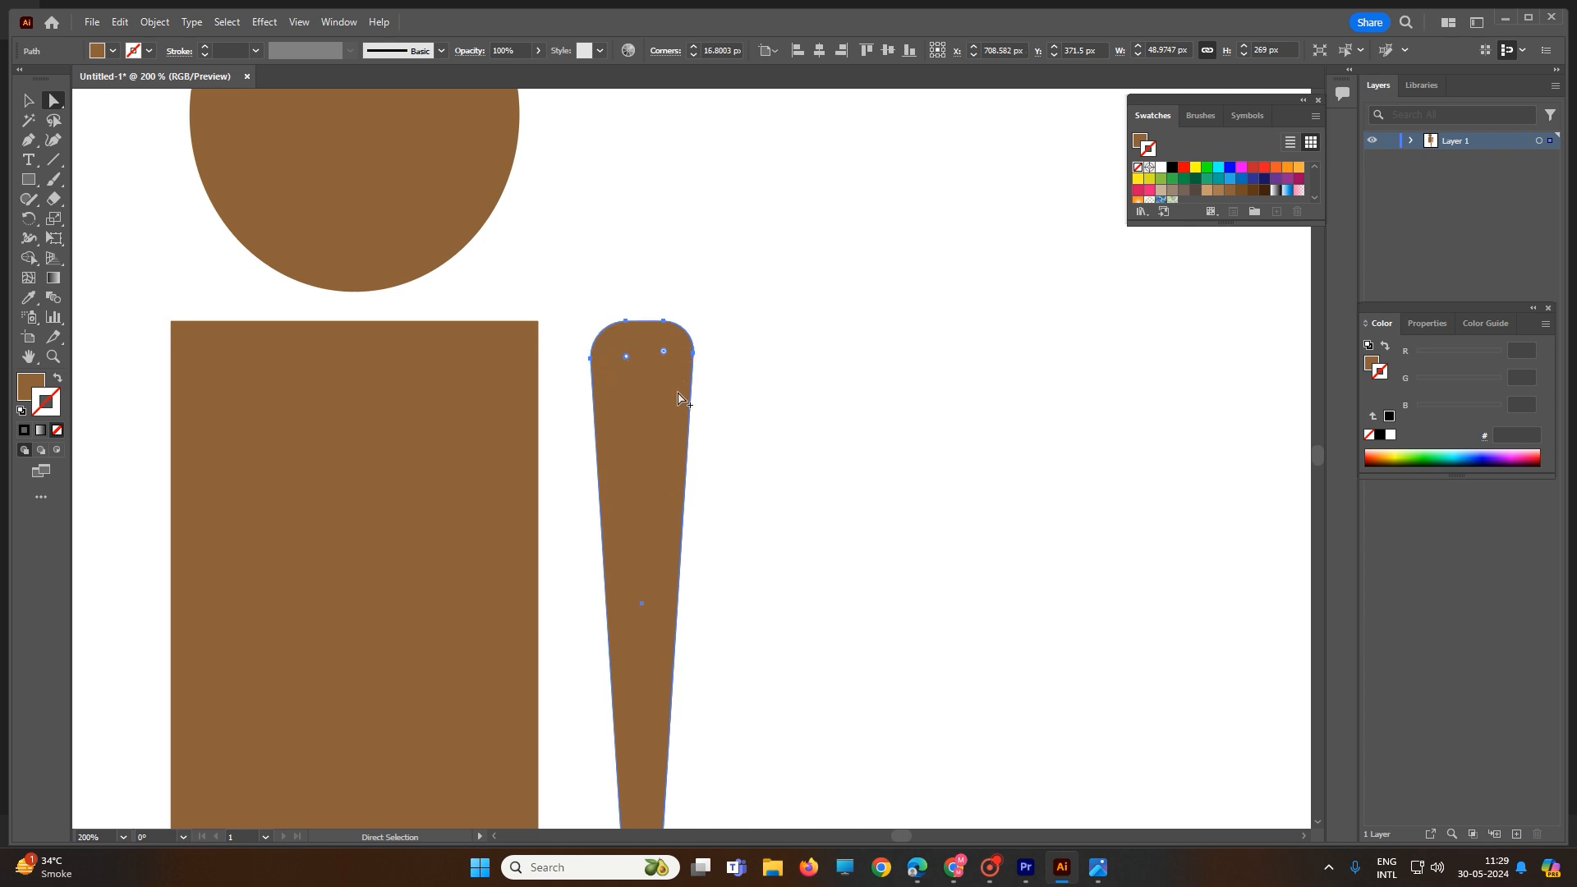
scroll(678, 398, down, 2)
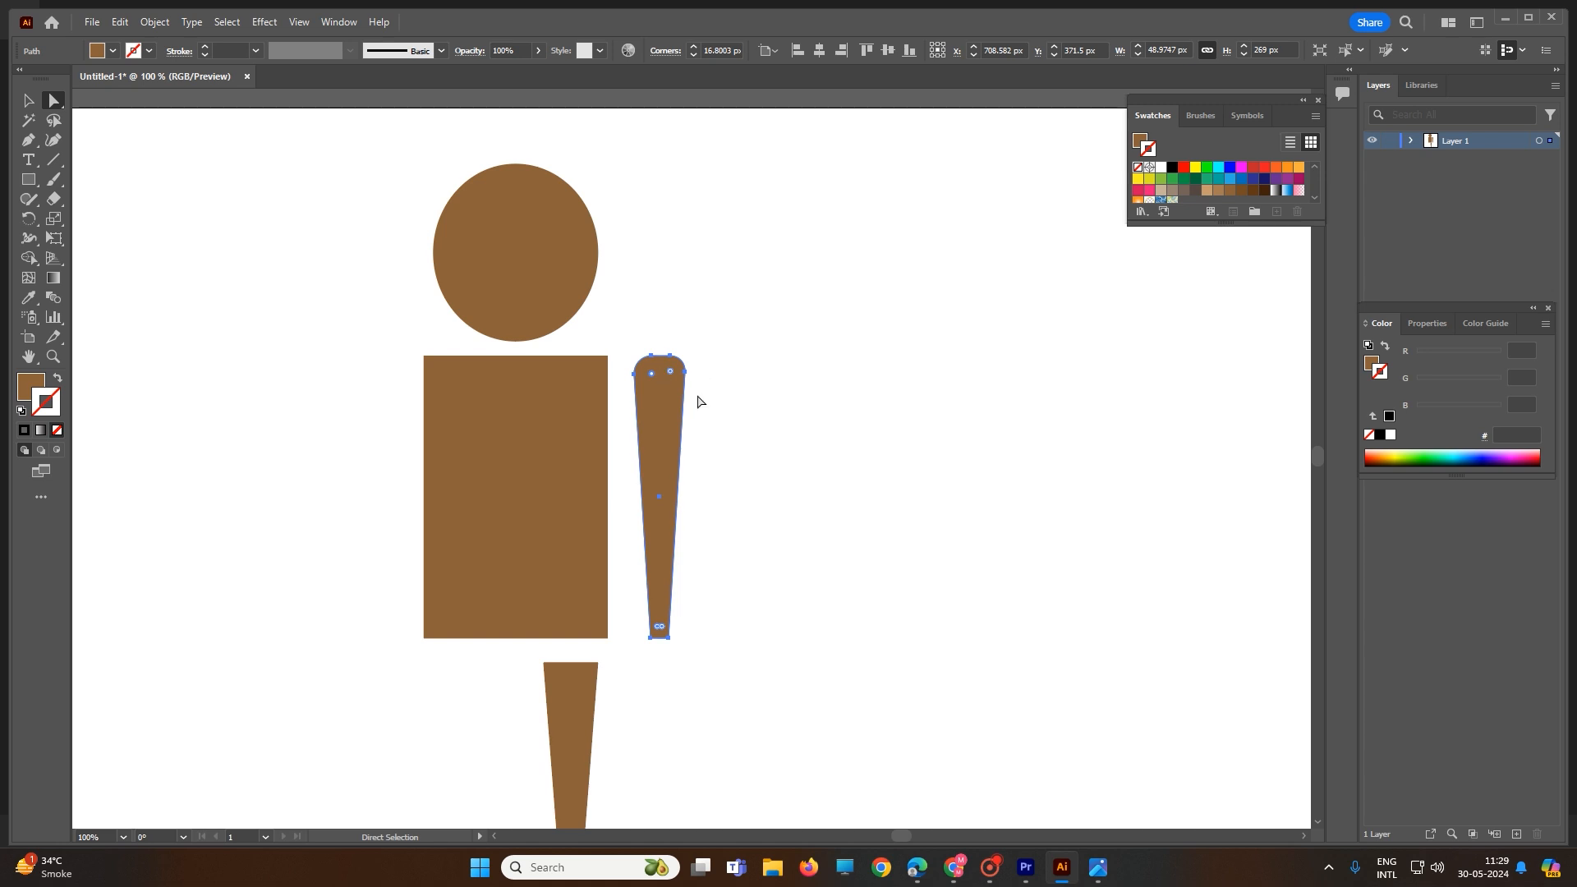
Step: Round only the torso's bottom-left and bottom-right corners to about 15.96 px, keeping the top square
click(580, 390)
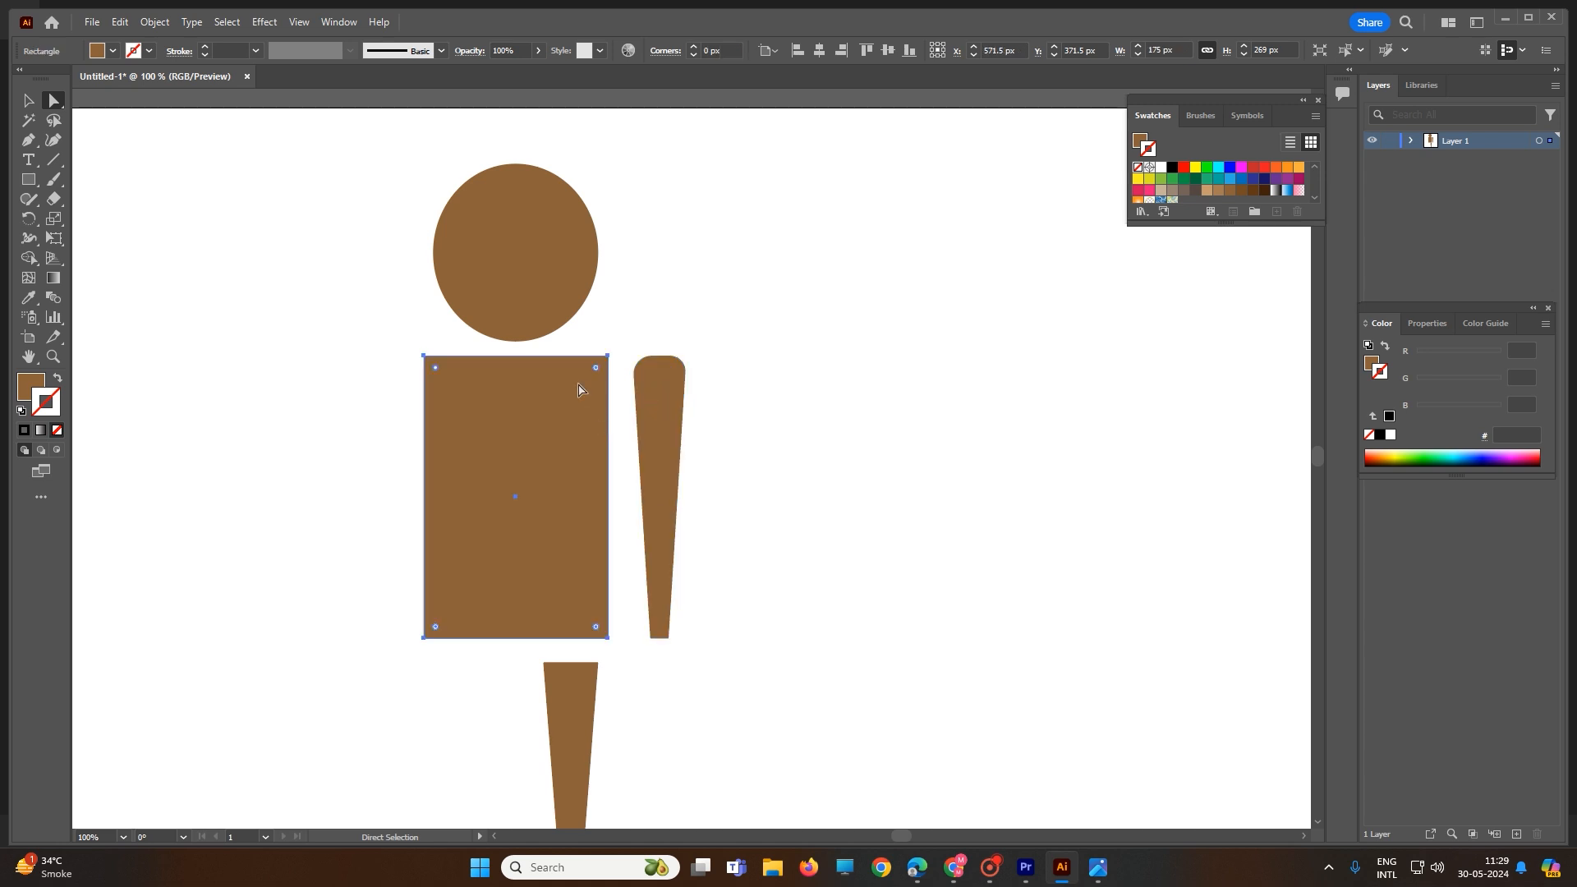
drag(597, 370, 595, 377)
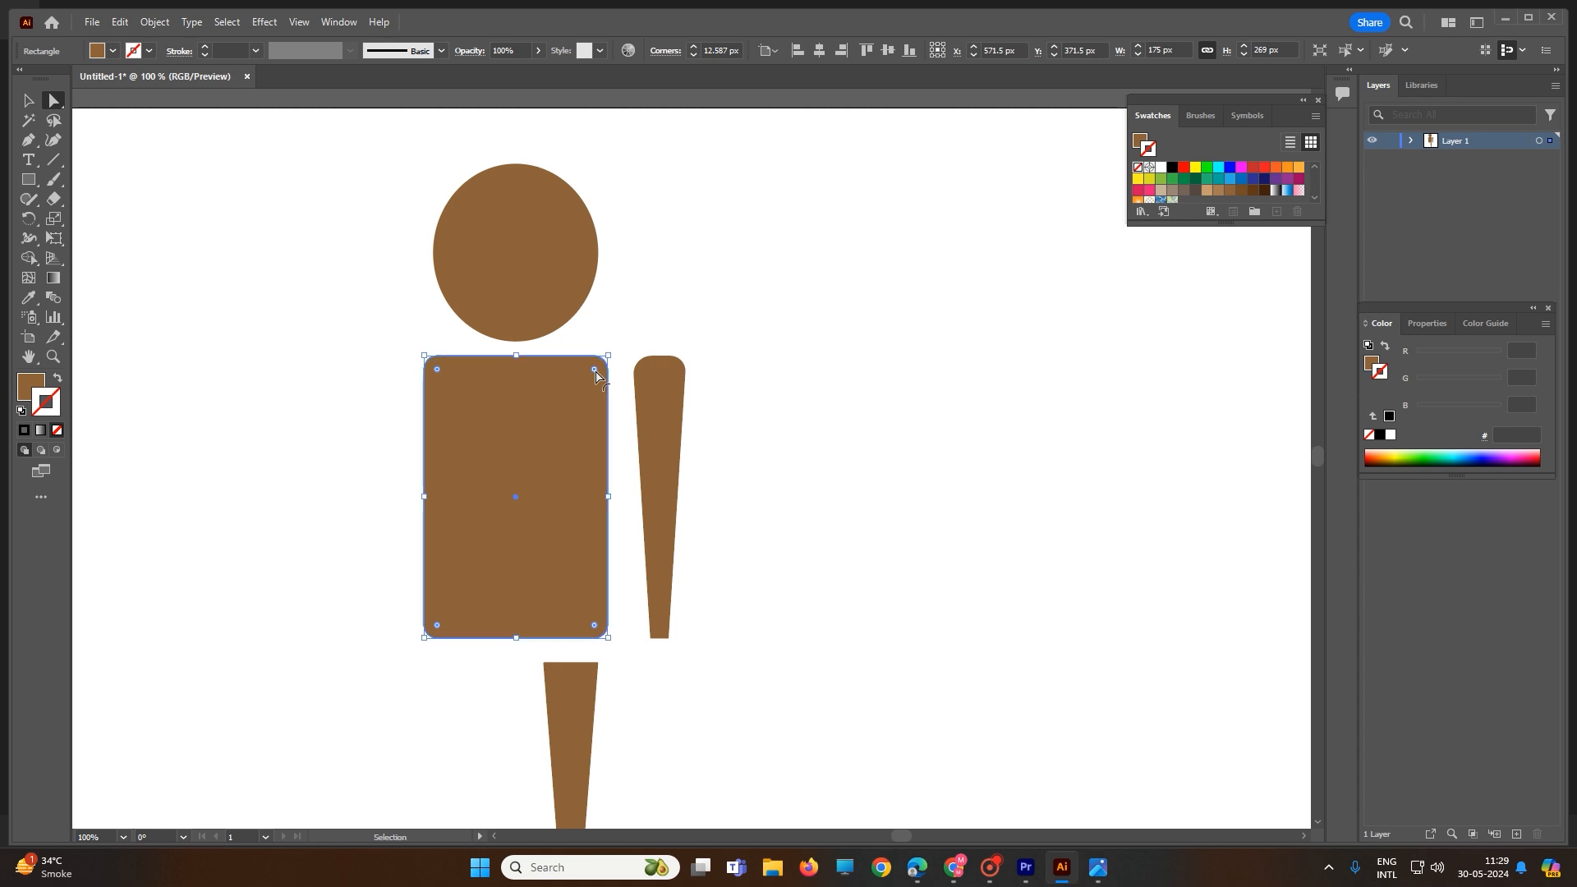
key(ctrl+z)
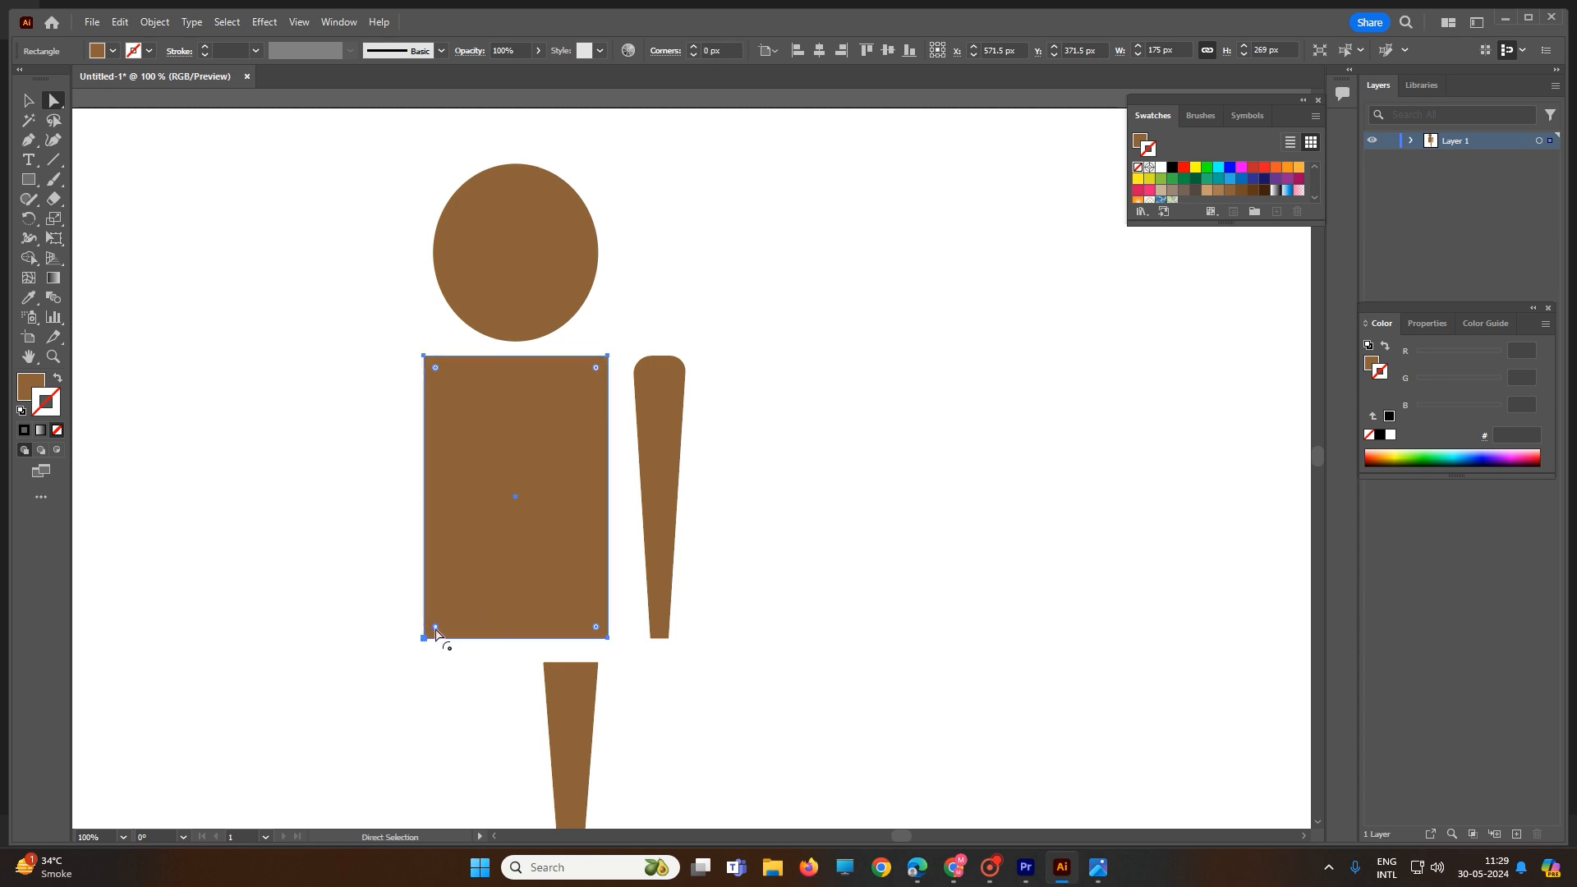
drag(435, 630, 441, 623)
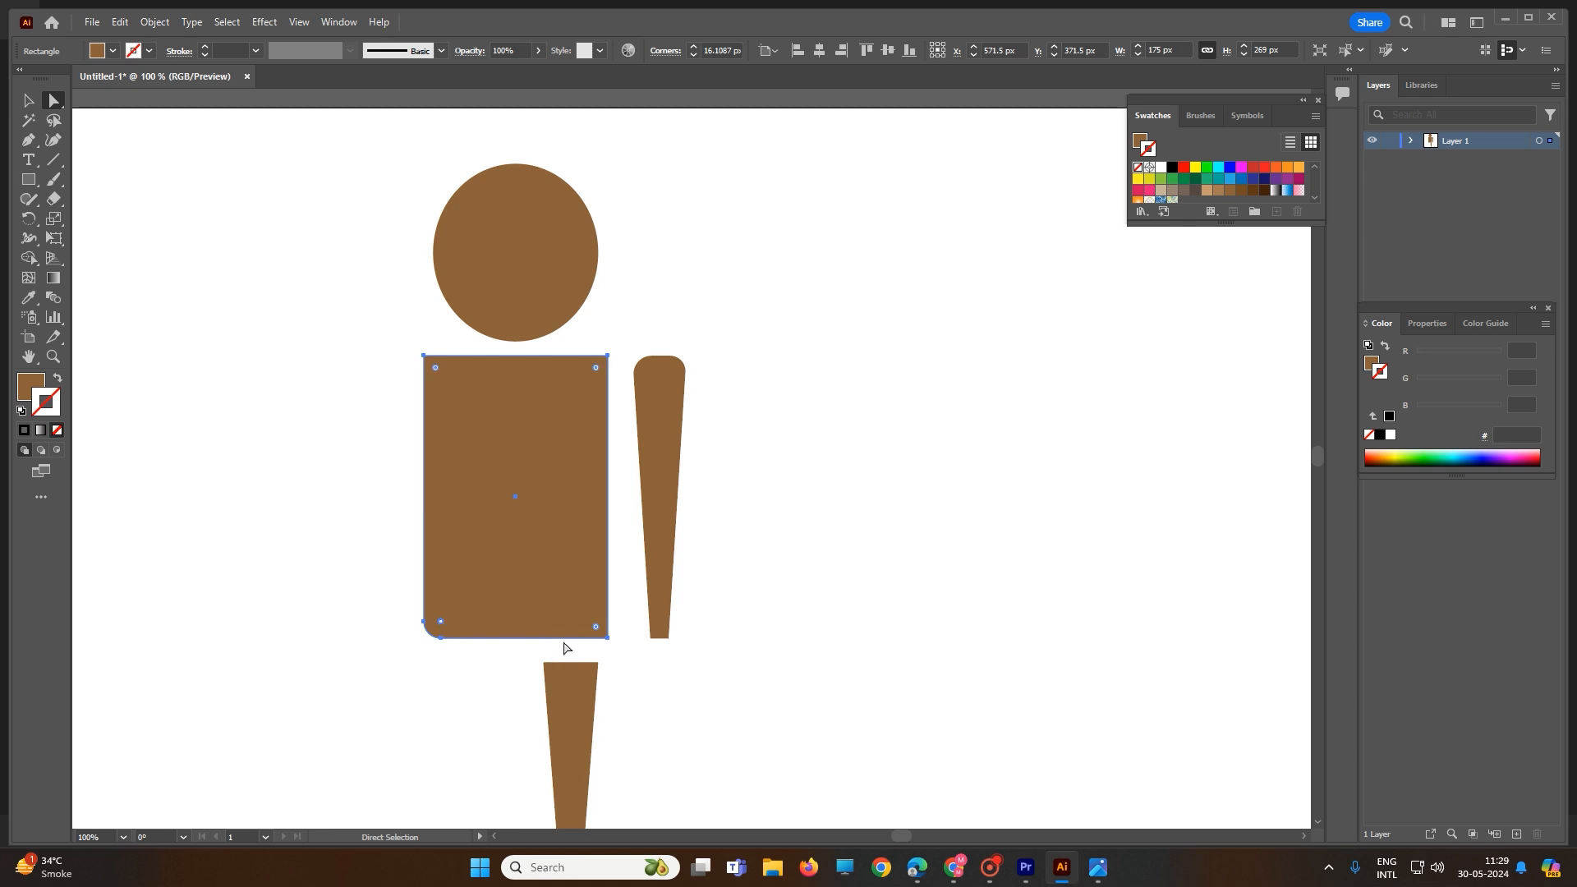
drag(597, 632, 591, 626)
Step: Apply a Puppet Warp mesh to the arm rather than the torso
click(54, 238)
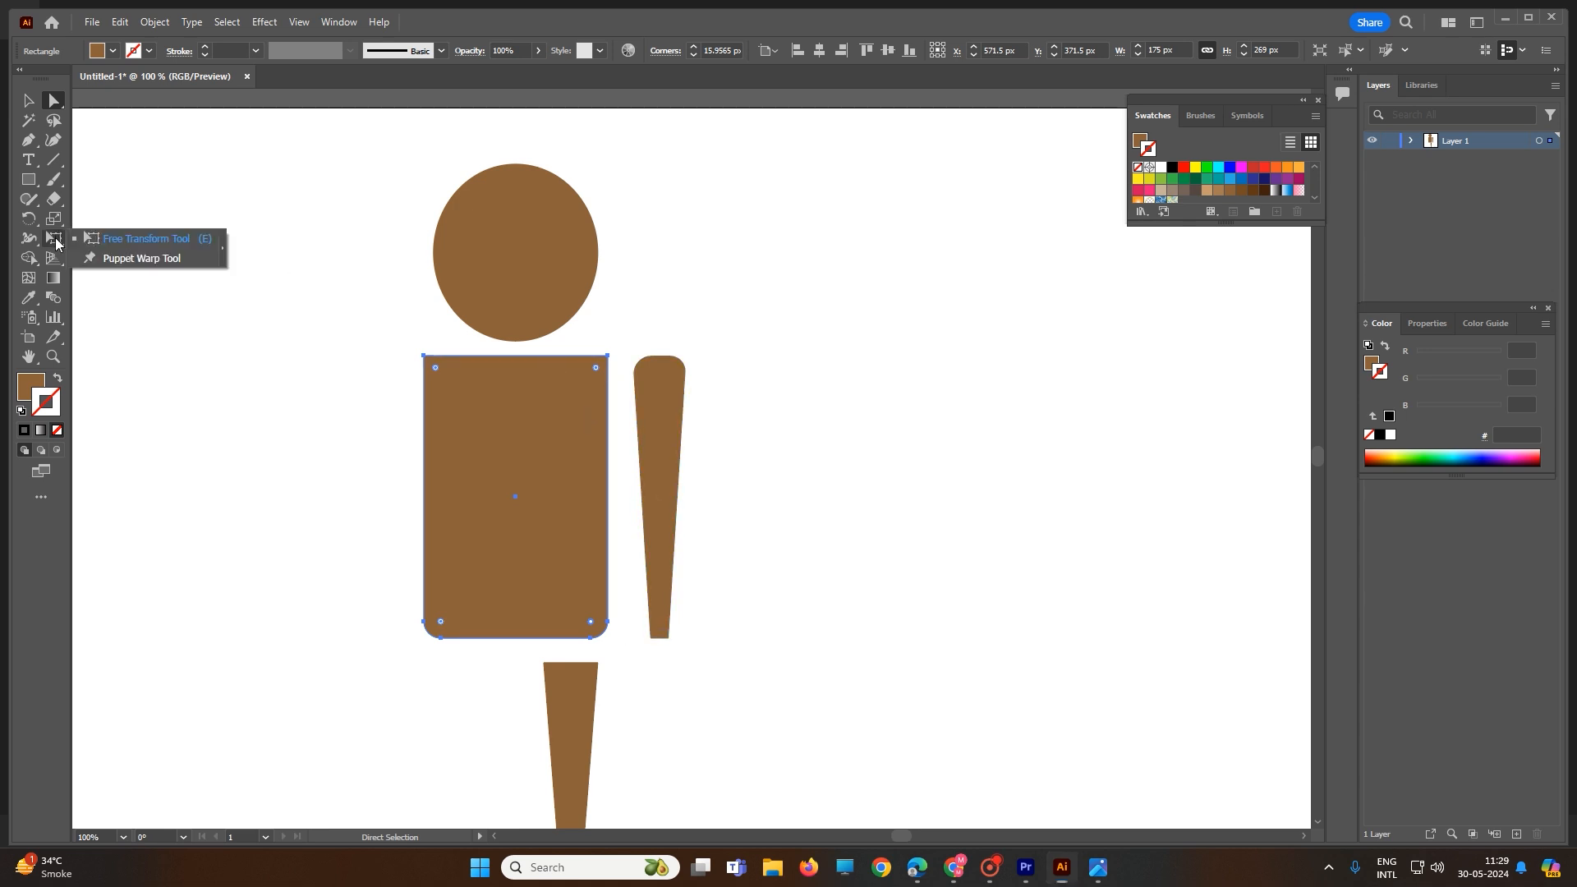
click(119, 260)
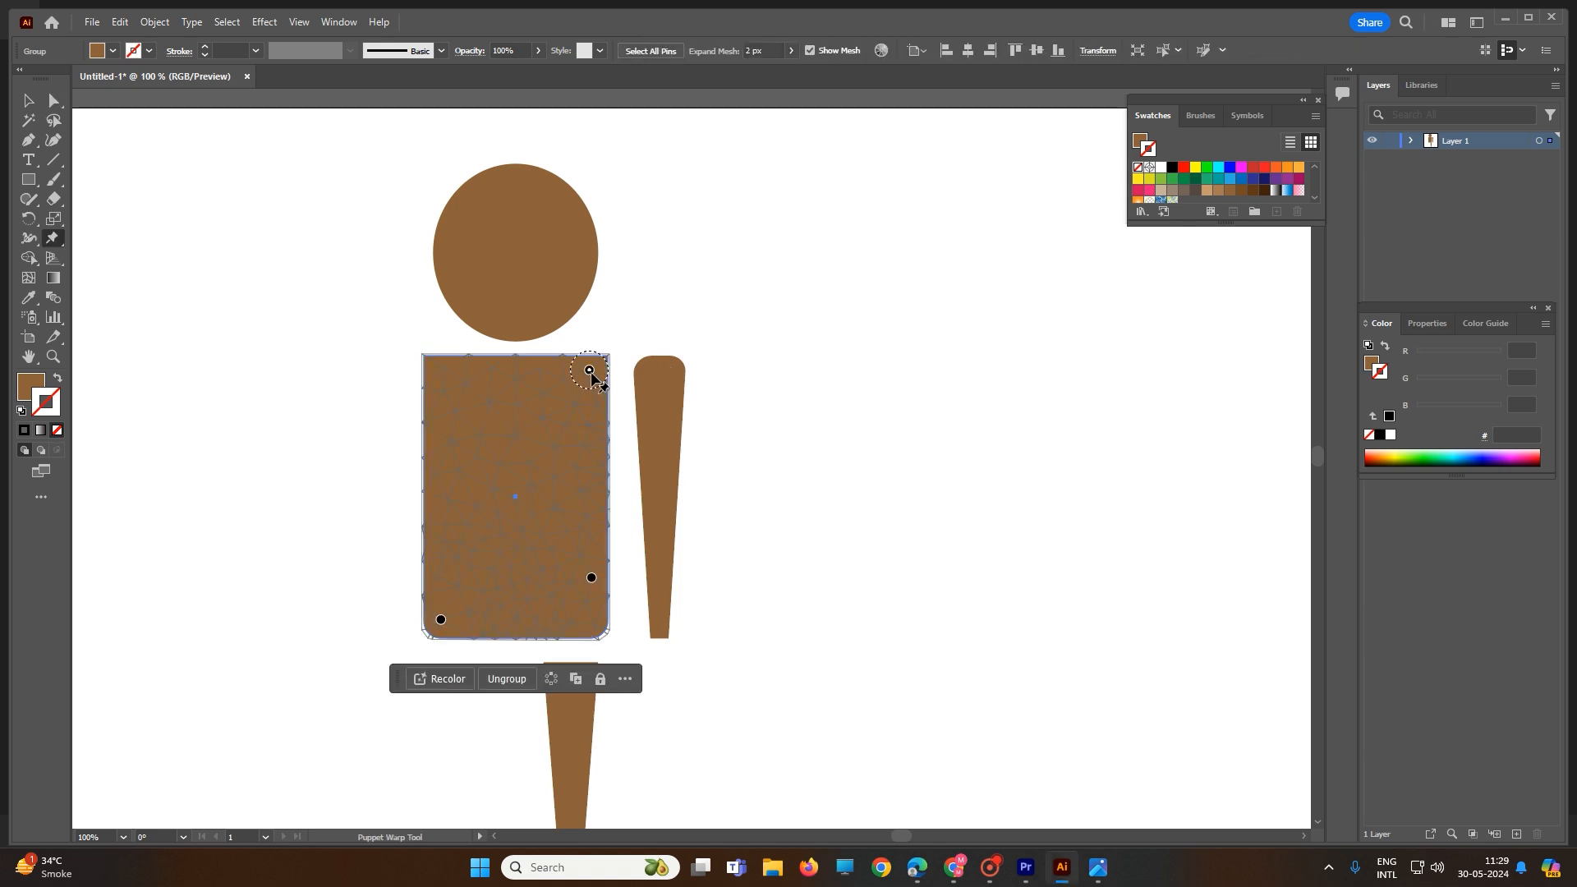
click(28, 100)
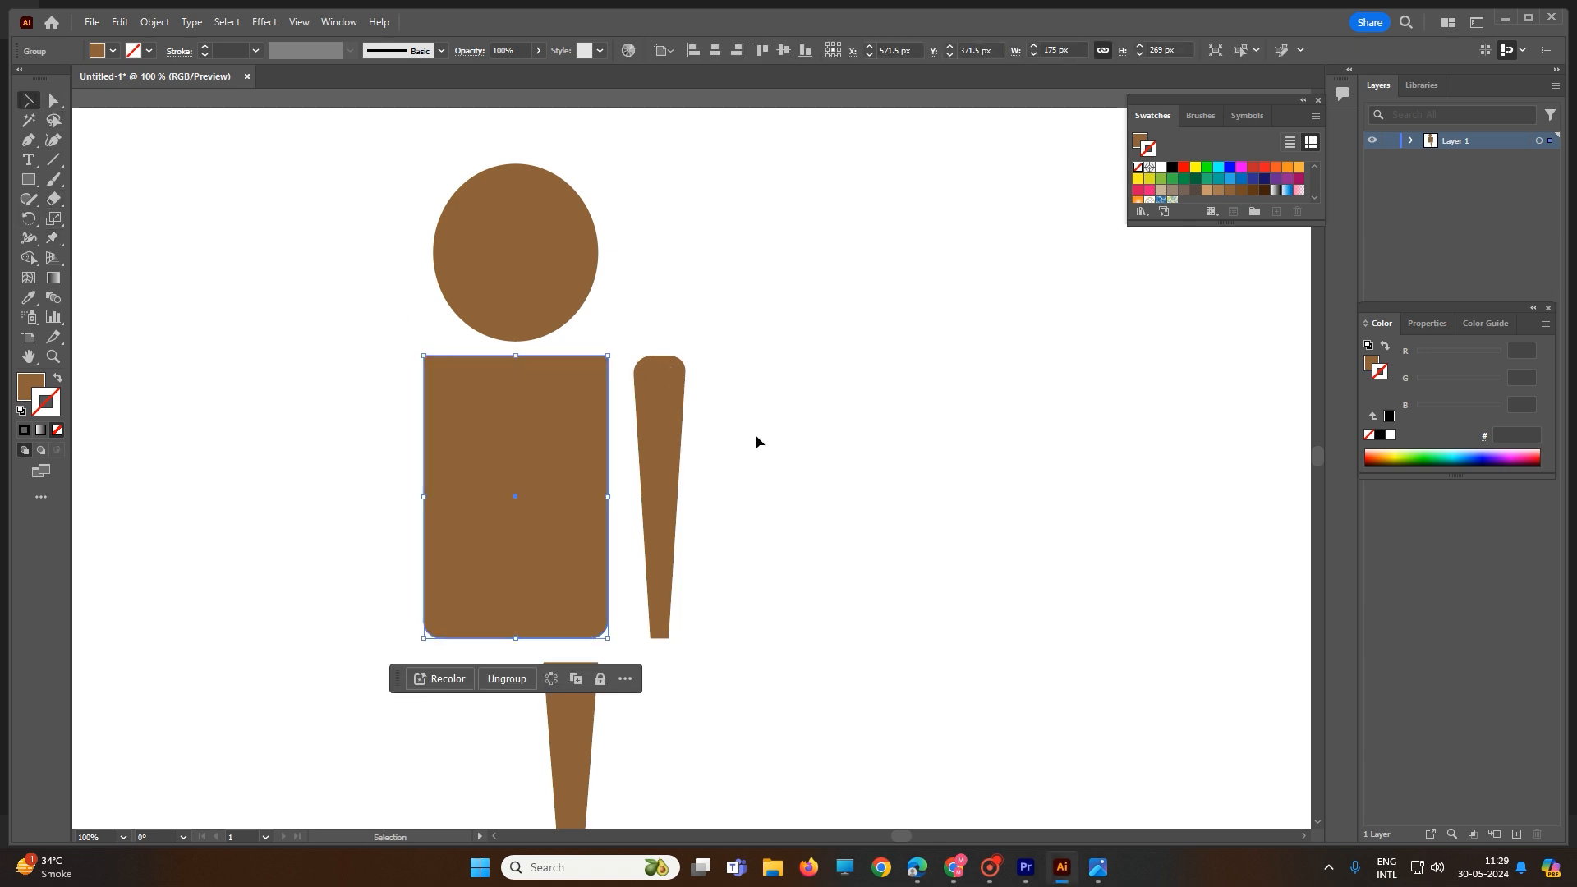
click(681, 407)
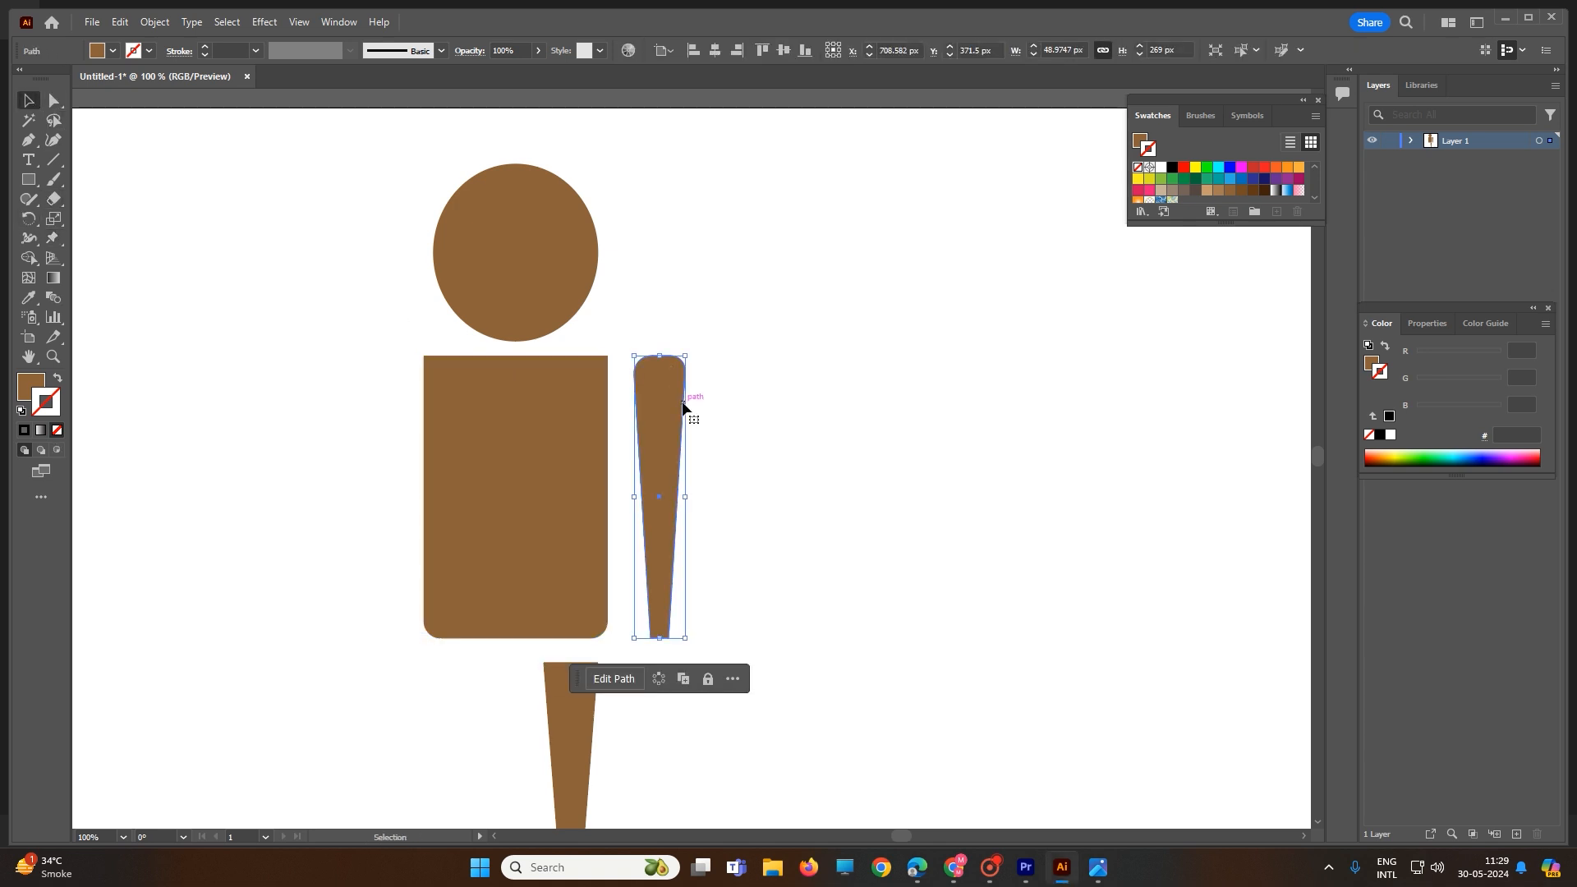
click(54, 239)
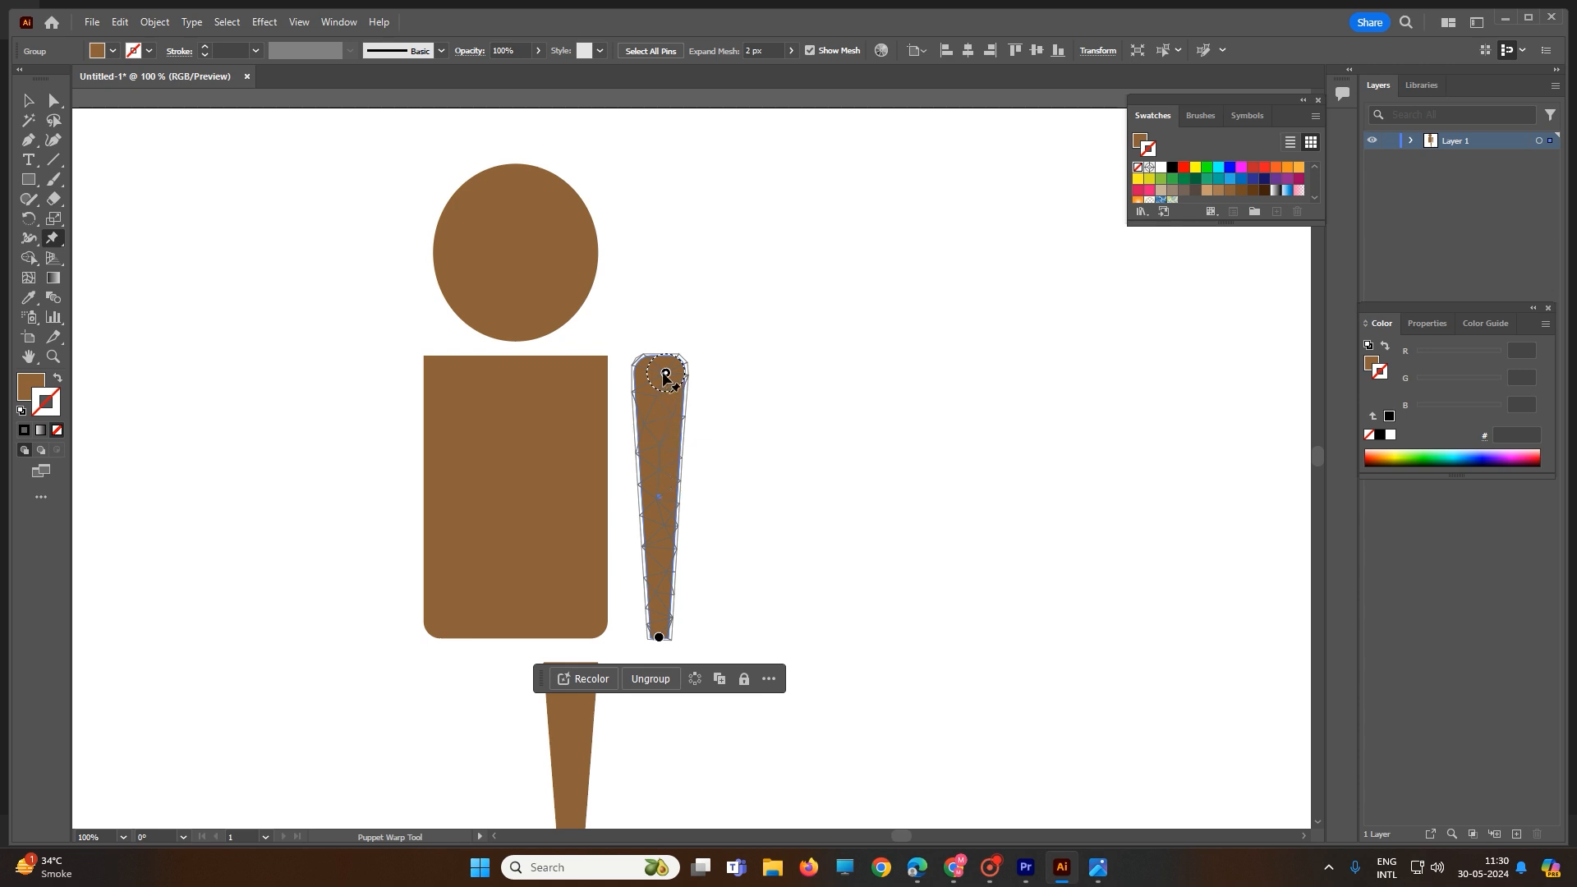
Step: Pin the arm's top, middle and bottom, dragging them to curve the forearm outward from the shoulder
click(660, 493)
click(658, 559)
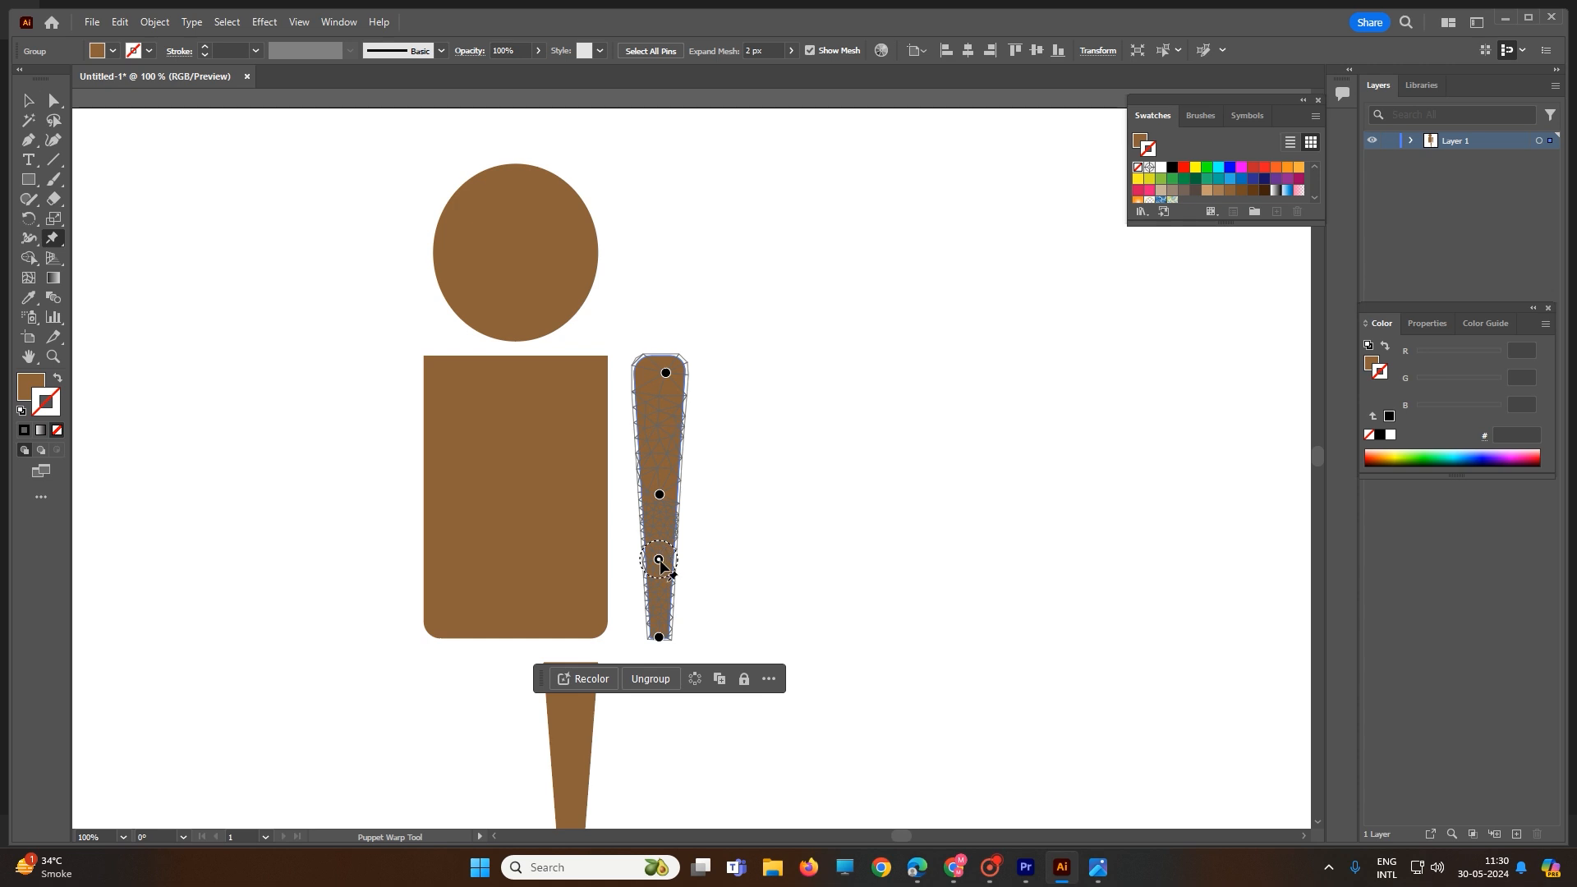
drag(659, 559, 682, 623)
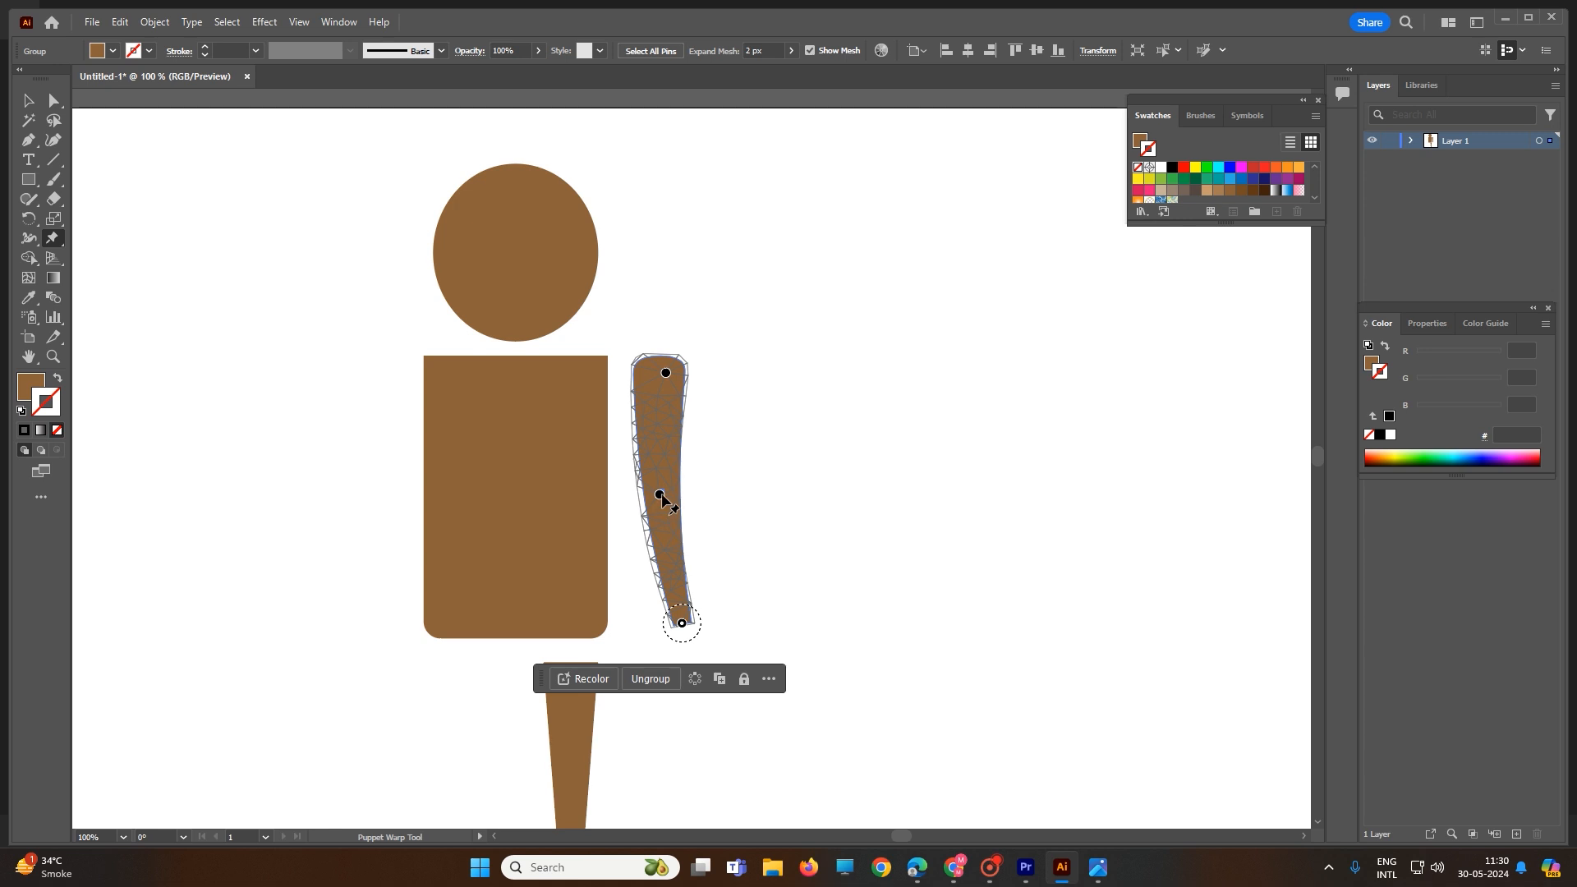
drag(661, 497, 653, 504)
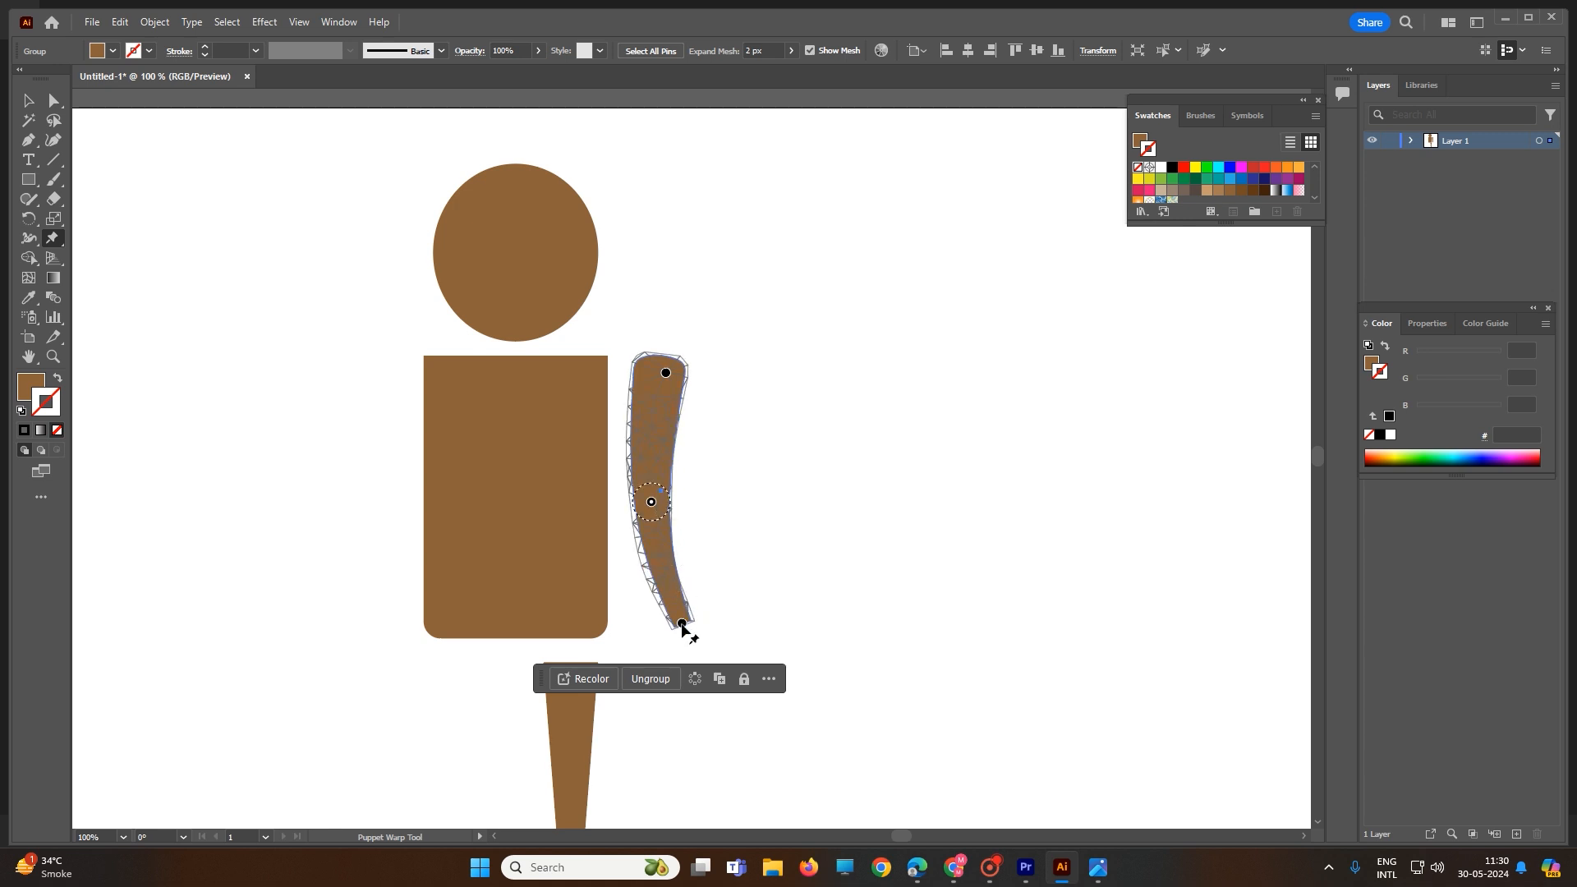
drag(682, 624, 753, 582)
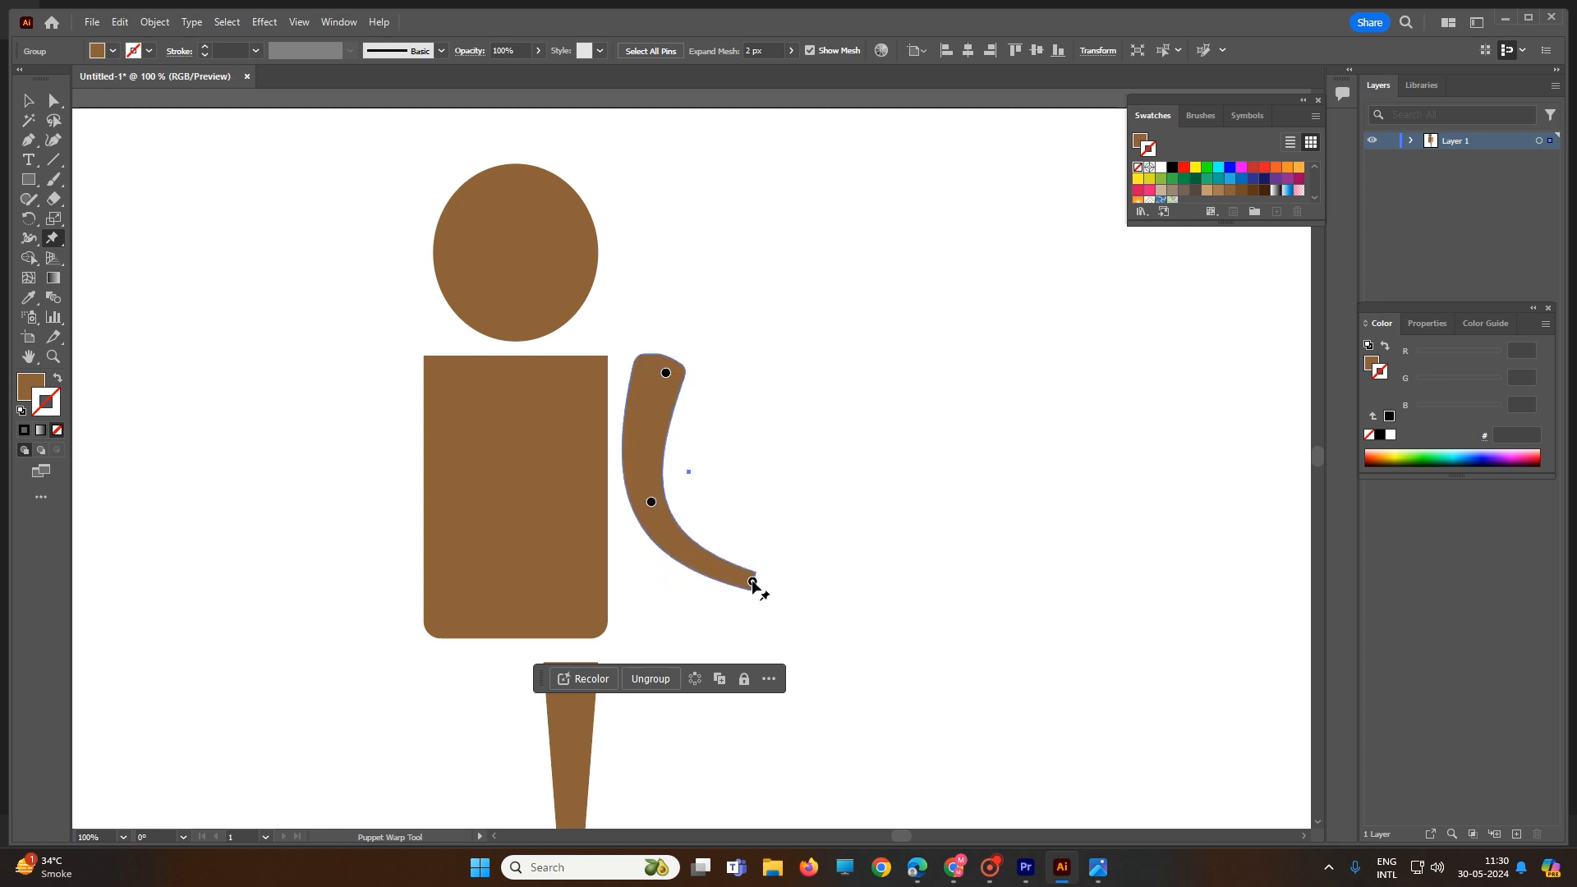
drag(666, 373, 597, 375)
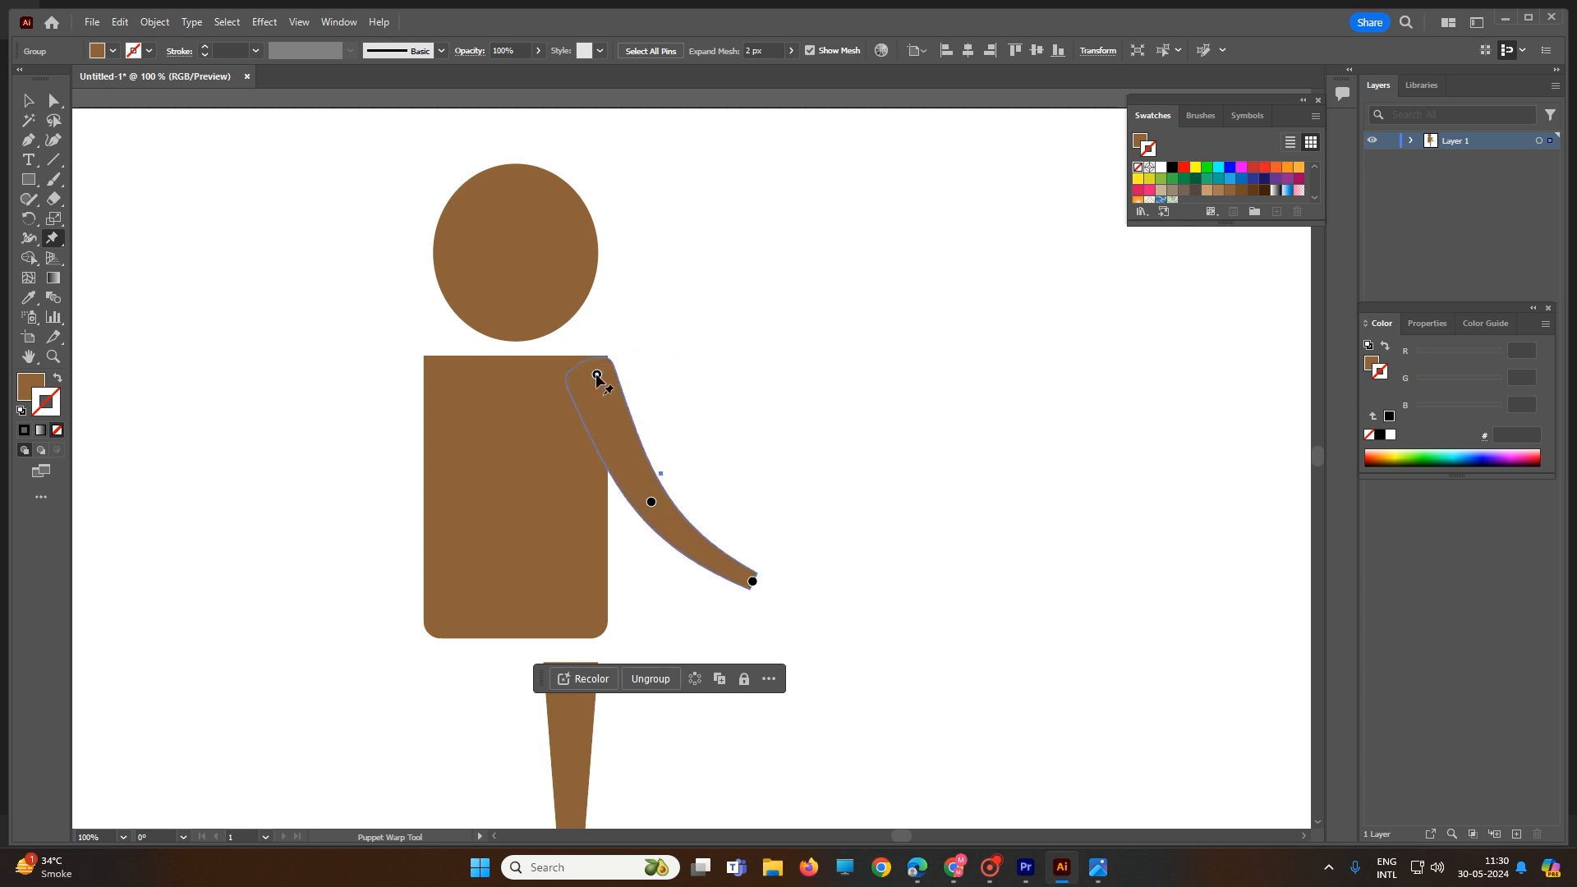
mouse_move(753, 581)
mouse_down()
mouse_move(760, 523)
mouse_move(706, 536)
mouse_move(917, 501)
mouse_move(722, 549)
mouse_move(711, 419)
mouse_move(715, 594)
mouse_move(552, 581)
mouse_move(633, 599)
mouse_move(775, 570)
mouse_up()
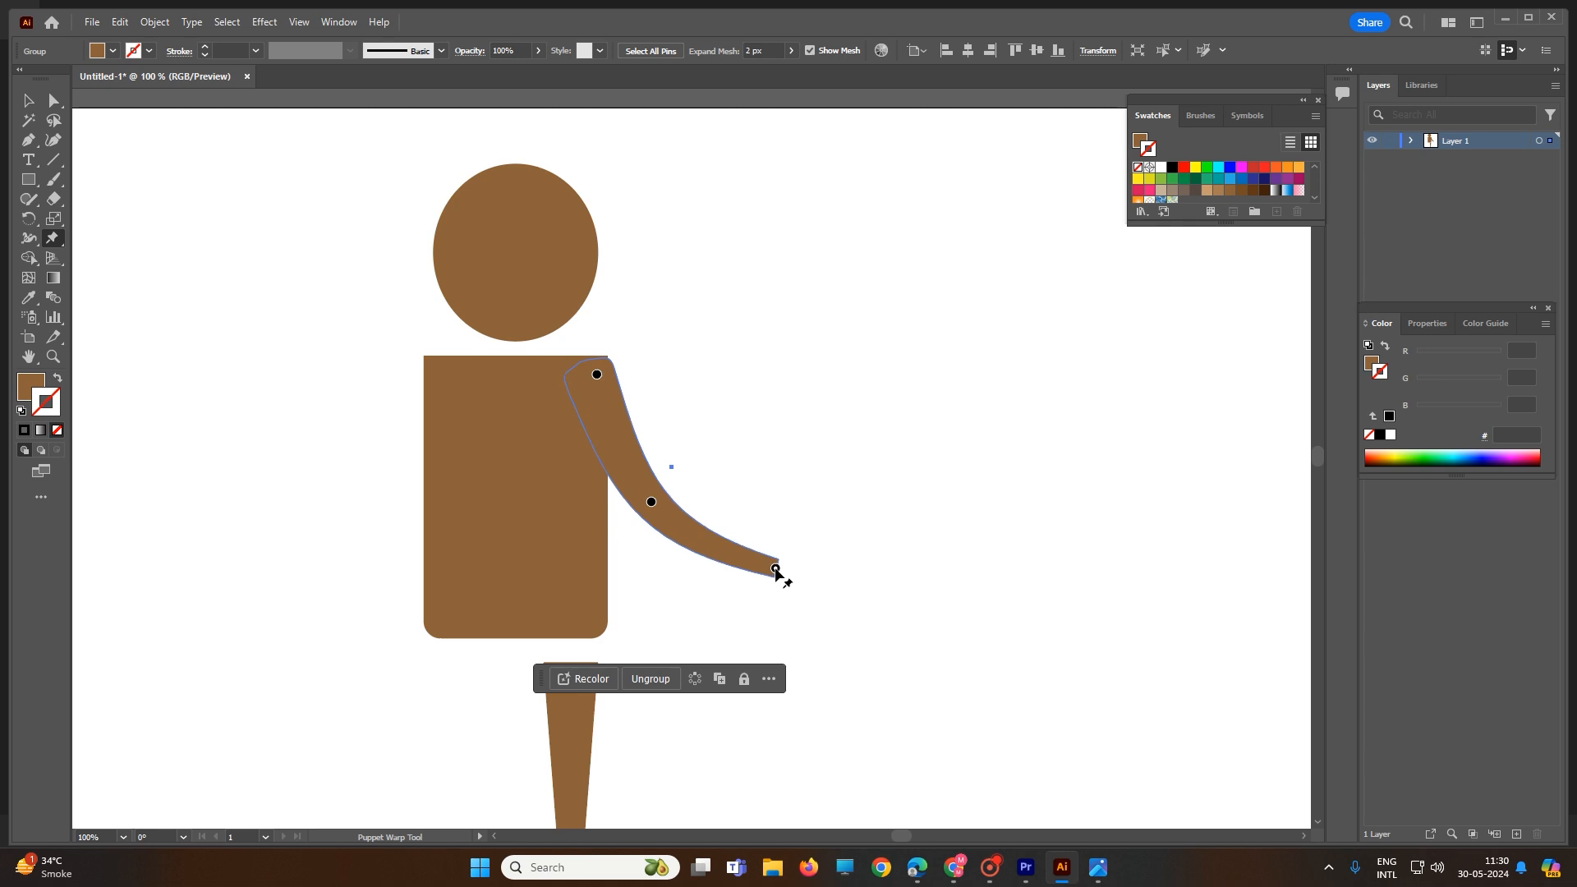
click(703, 542)
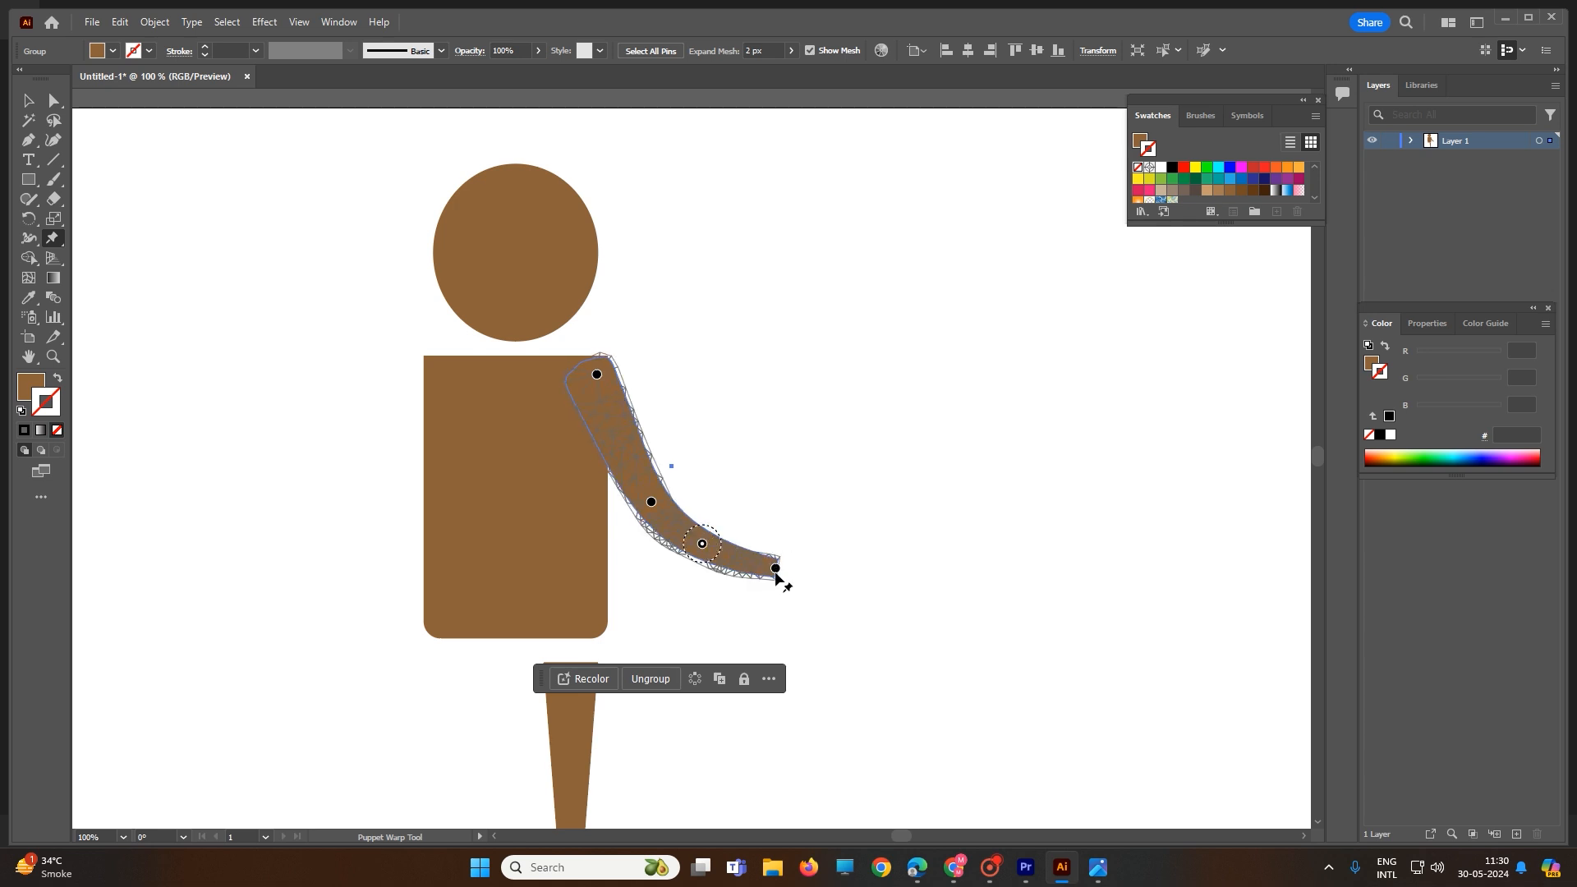
mouse_move(775, 568)
mouse_down()
mouse_move(722, 524)
mouse_move(762, 565)
mouse_move(776, 522)
mouse_move(750, 486)
mouse_move(732, 508)
mouse_move(787, 561)
mouse_move(761, 584)
mouse_up()
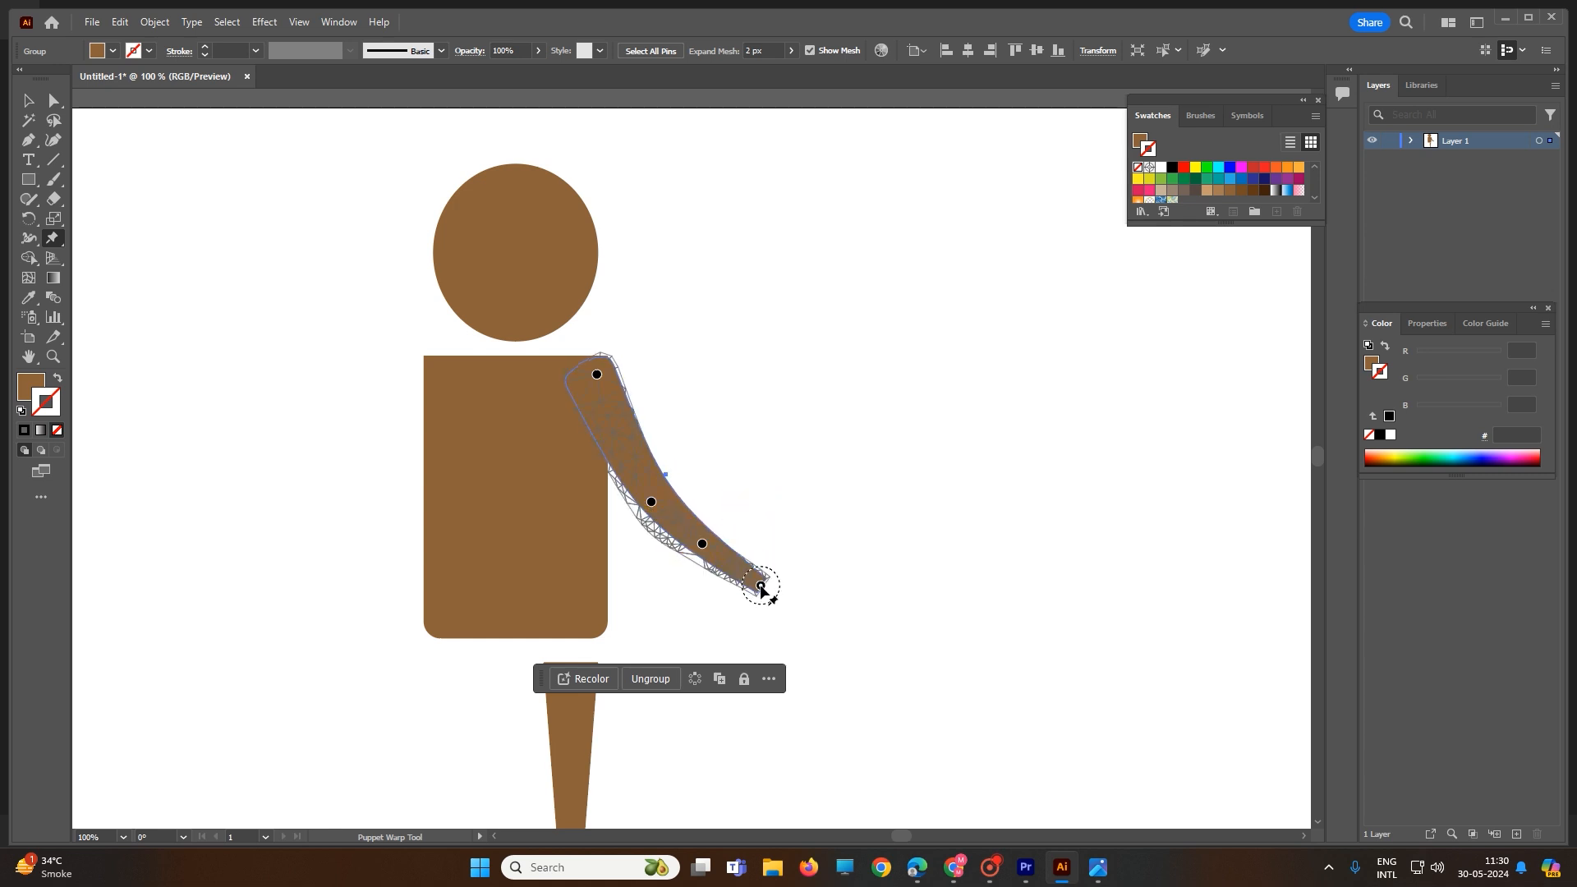
click(670, 489)
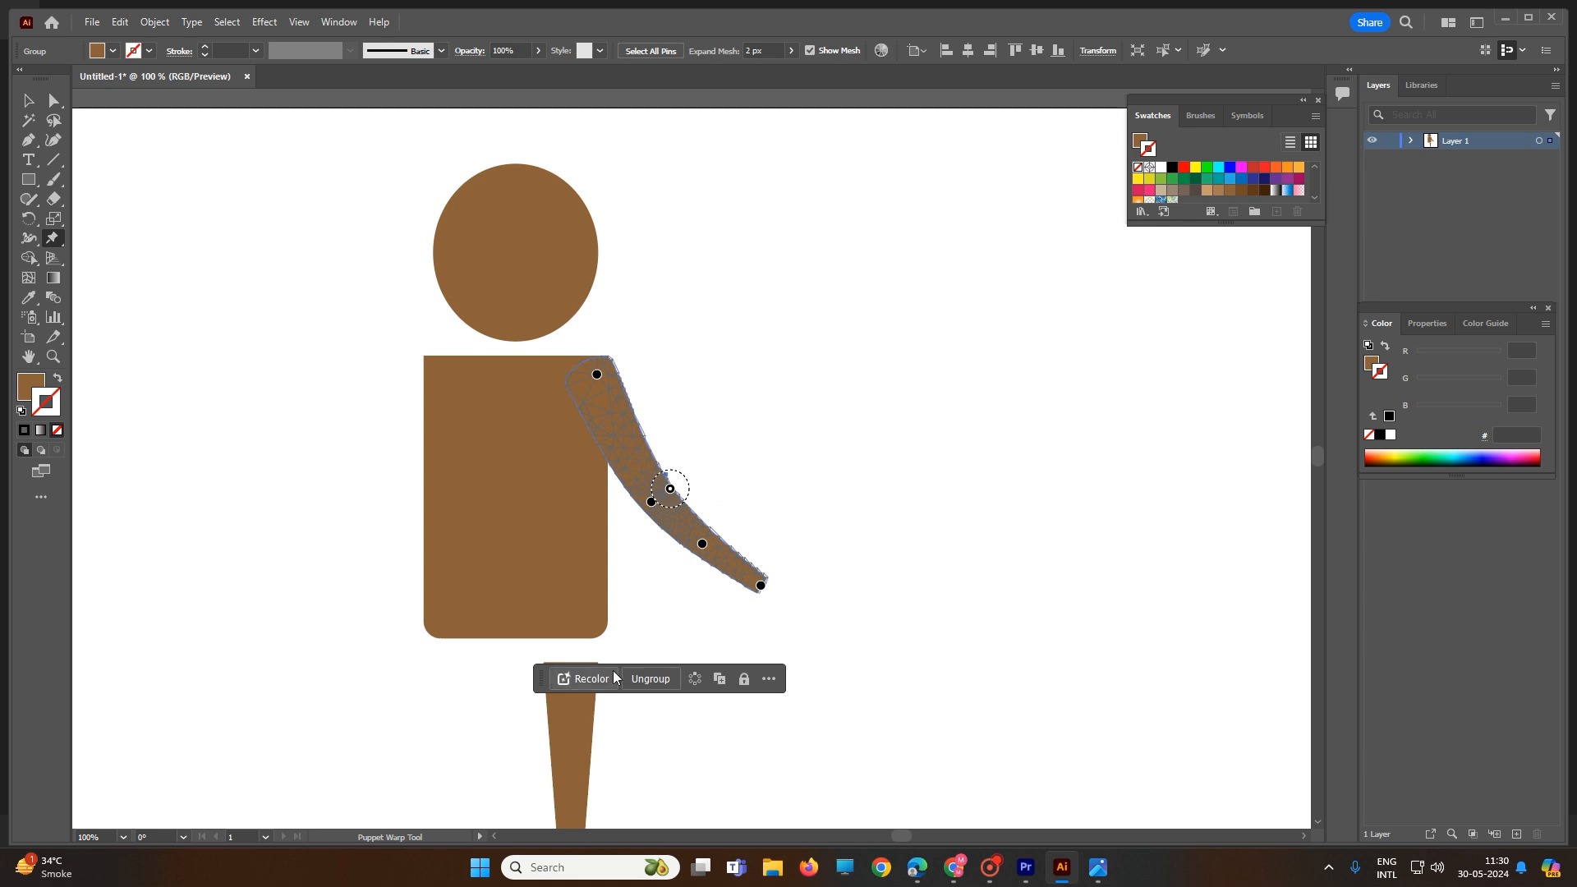
Step: Puppet-warp the leg, swinging its foot to the left and stretching its top into the torso
key(v)
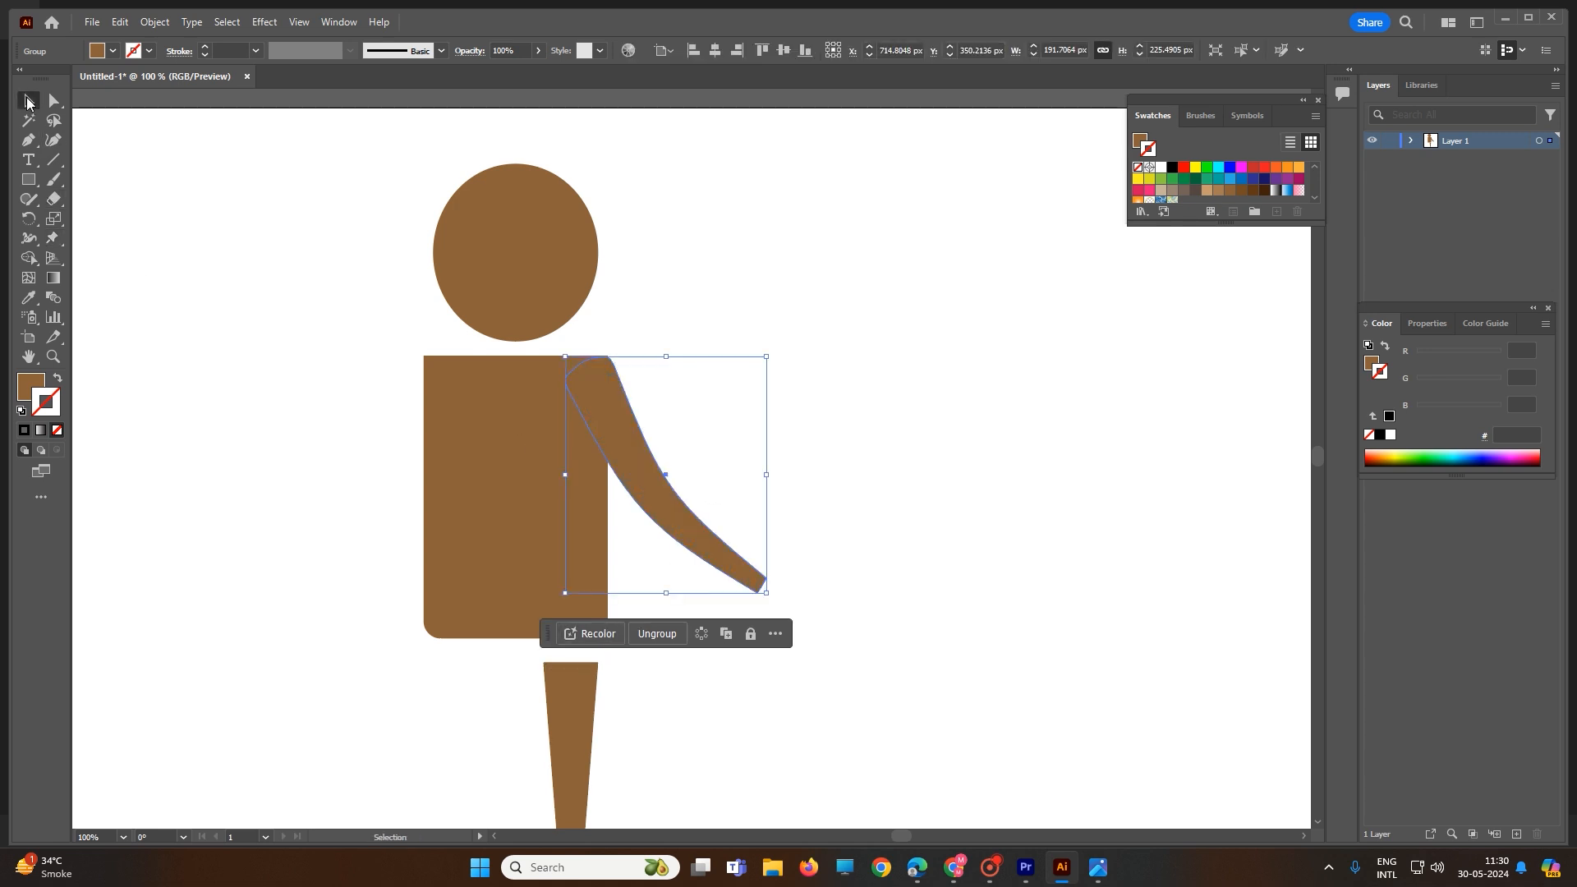
scroll(585, 437, down, 2)
scroll(608, 484, down, 2)
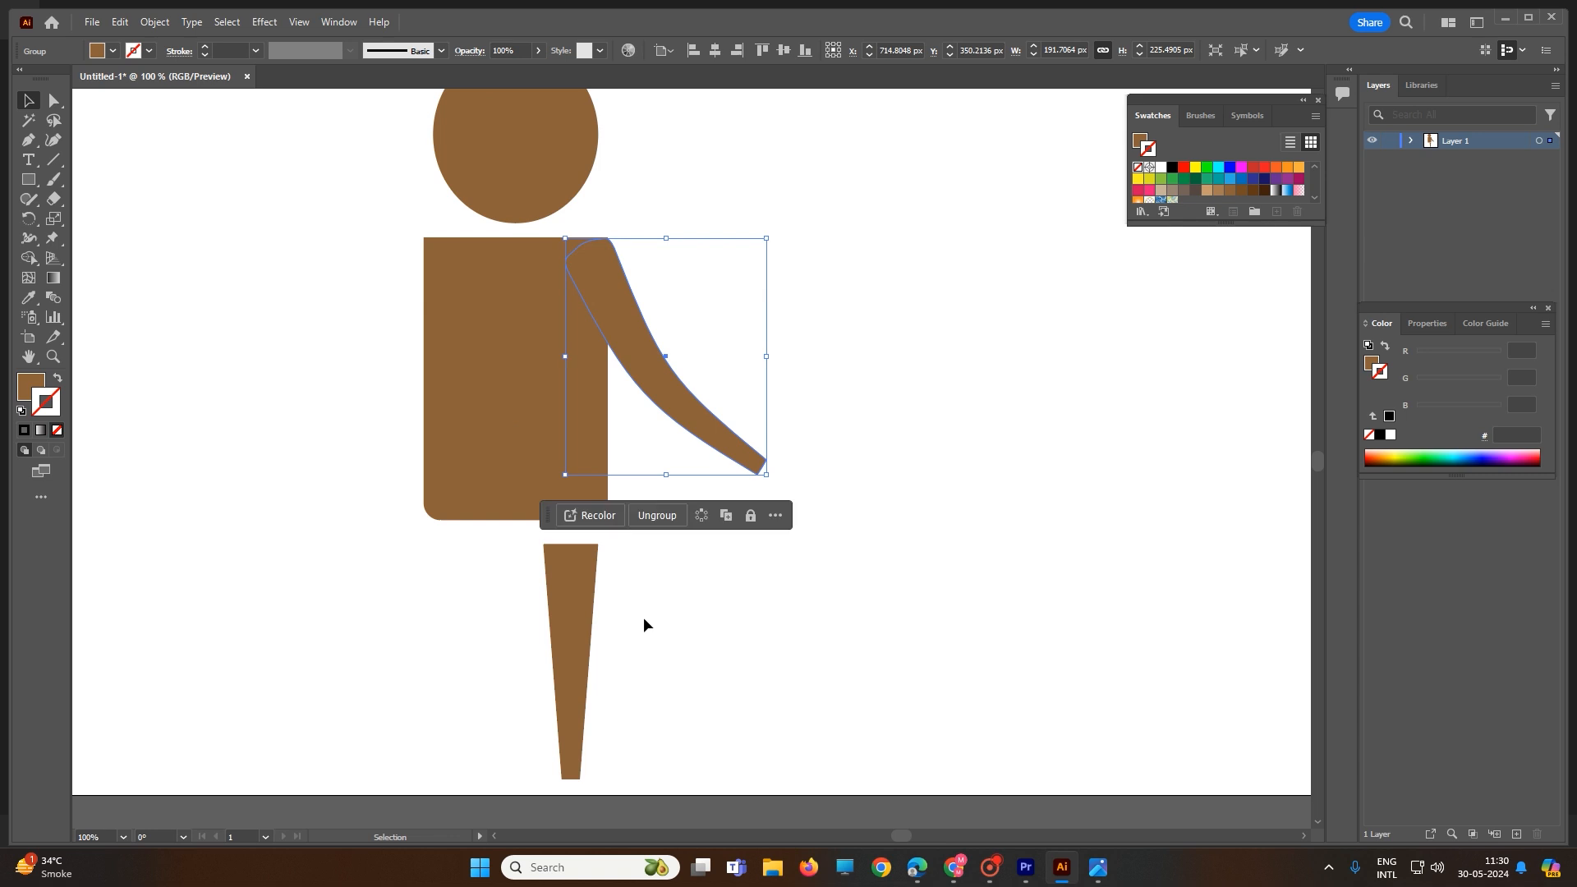
scroll(654, 609, down, 2)
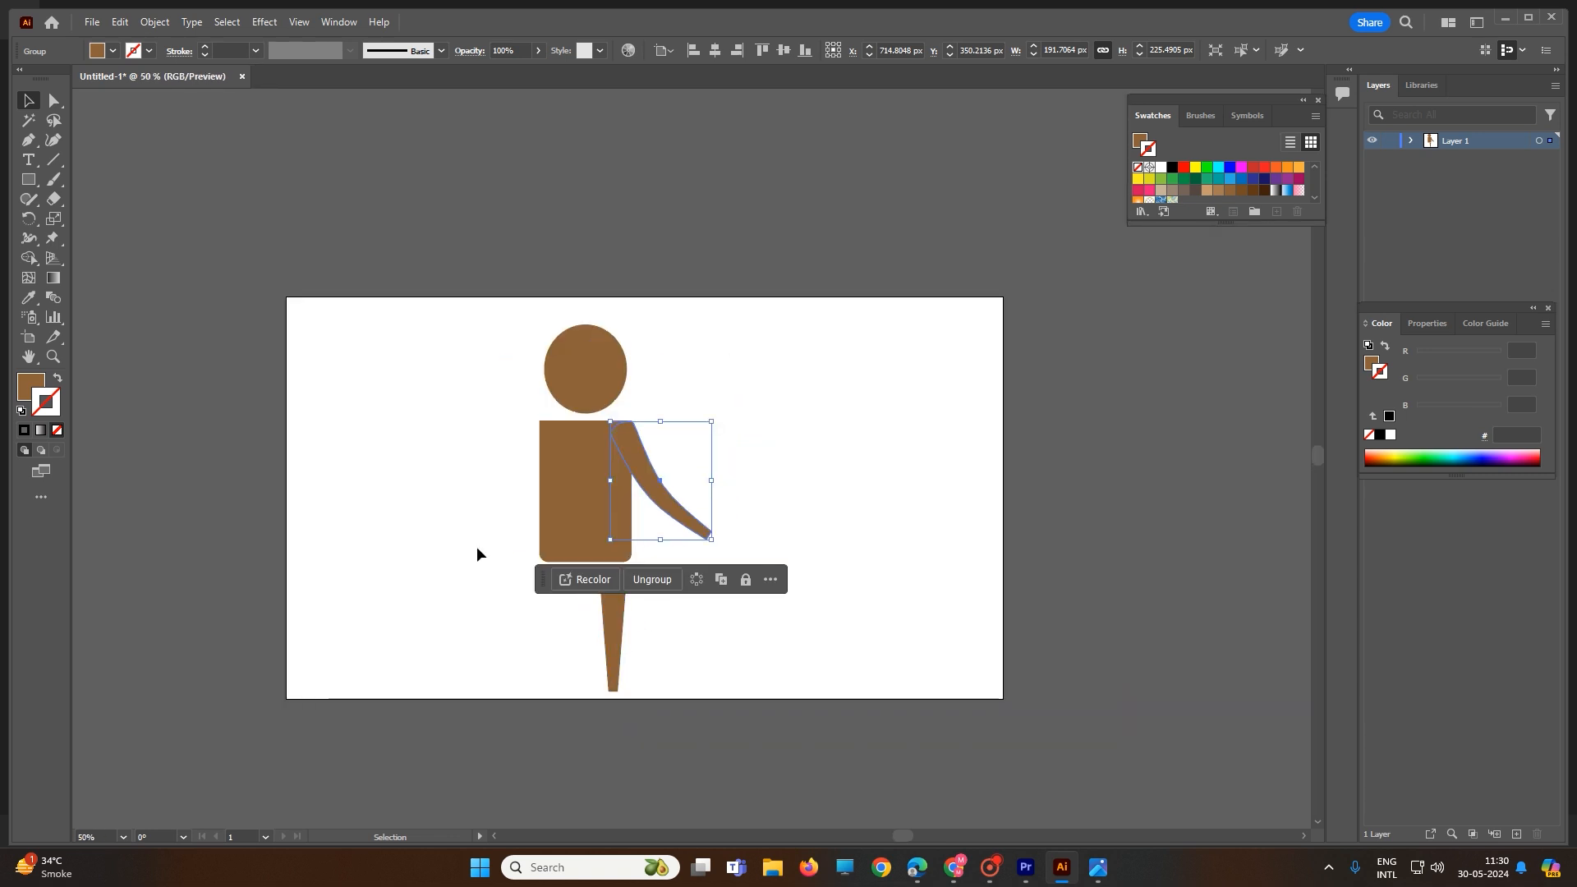
click(605, 625)
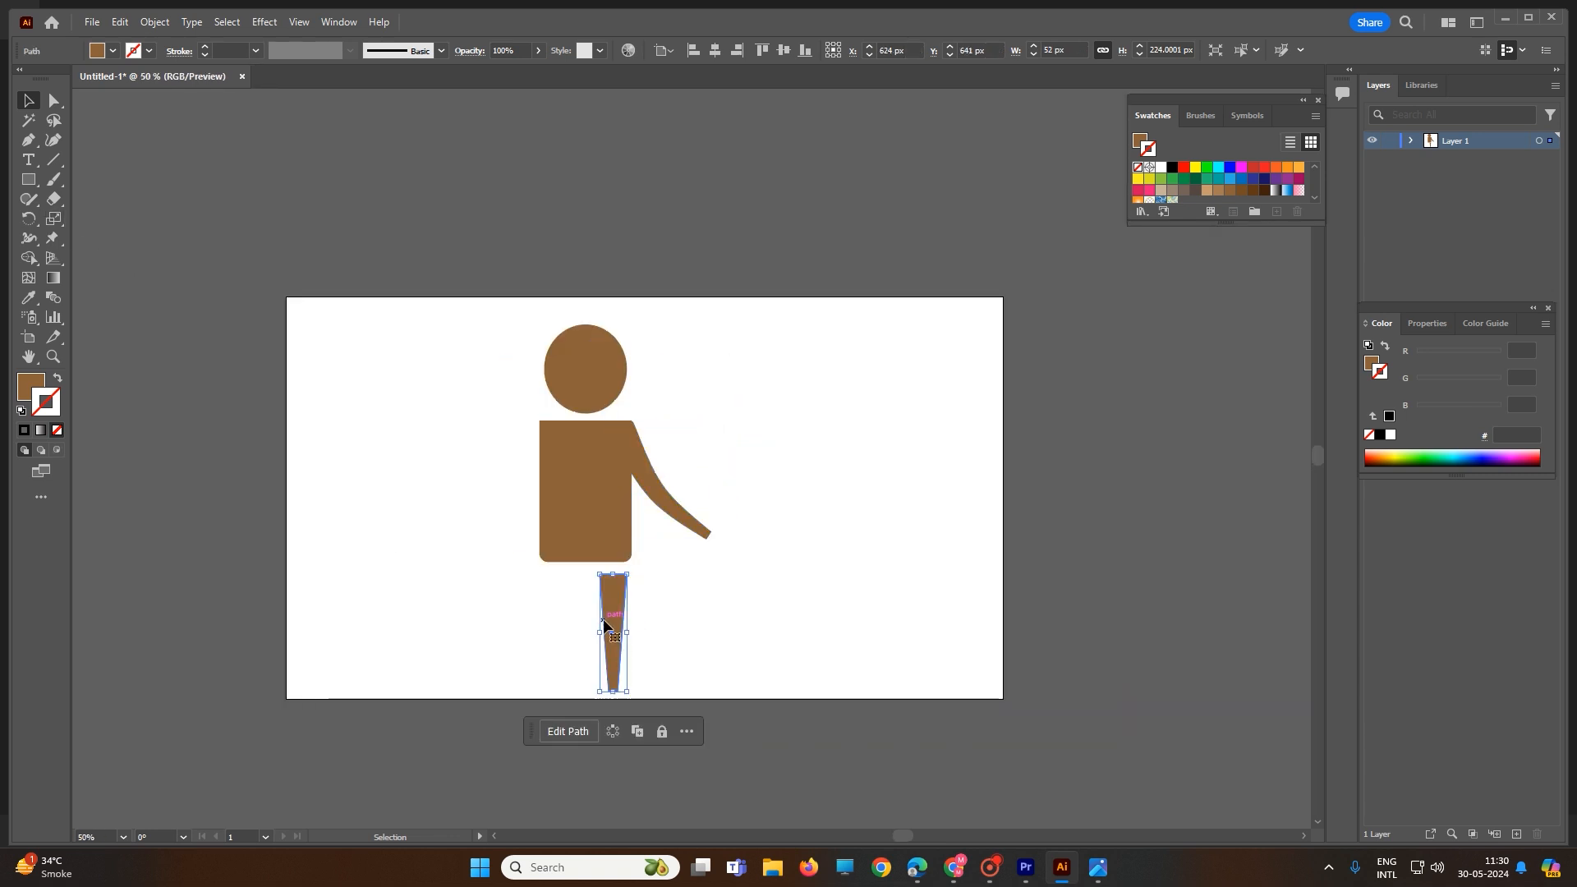
click(52, 239)
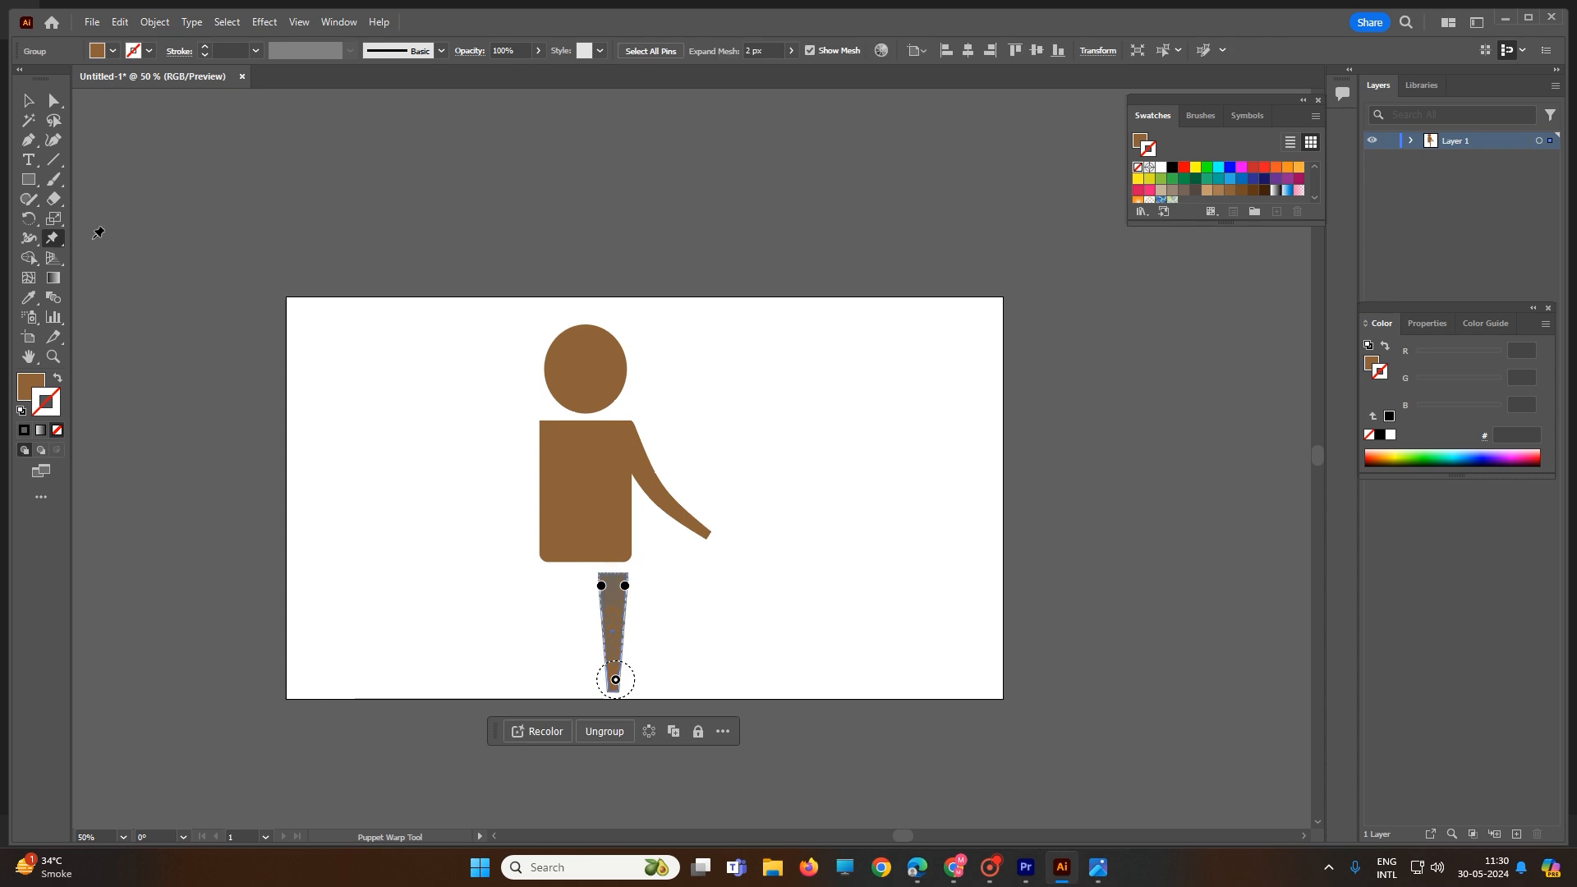
click(614, 631)
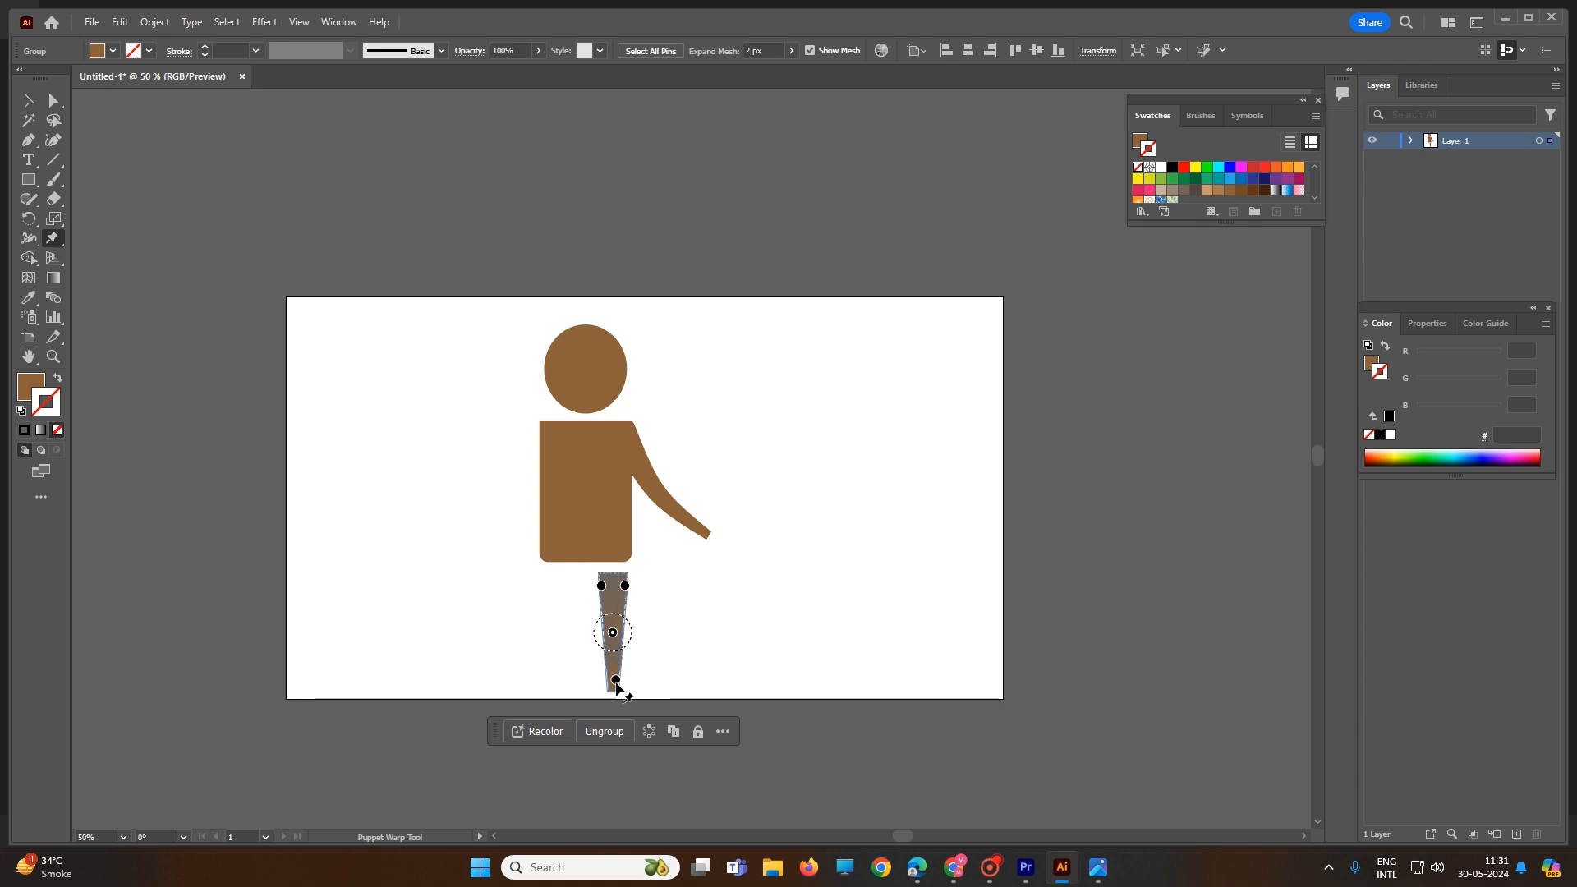
mouse_move(616, 682)
mouse_down()
mouse_move(644, 680)
mouse_move(589, 673)
mouse_up()
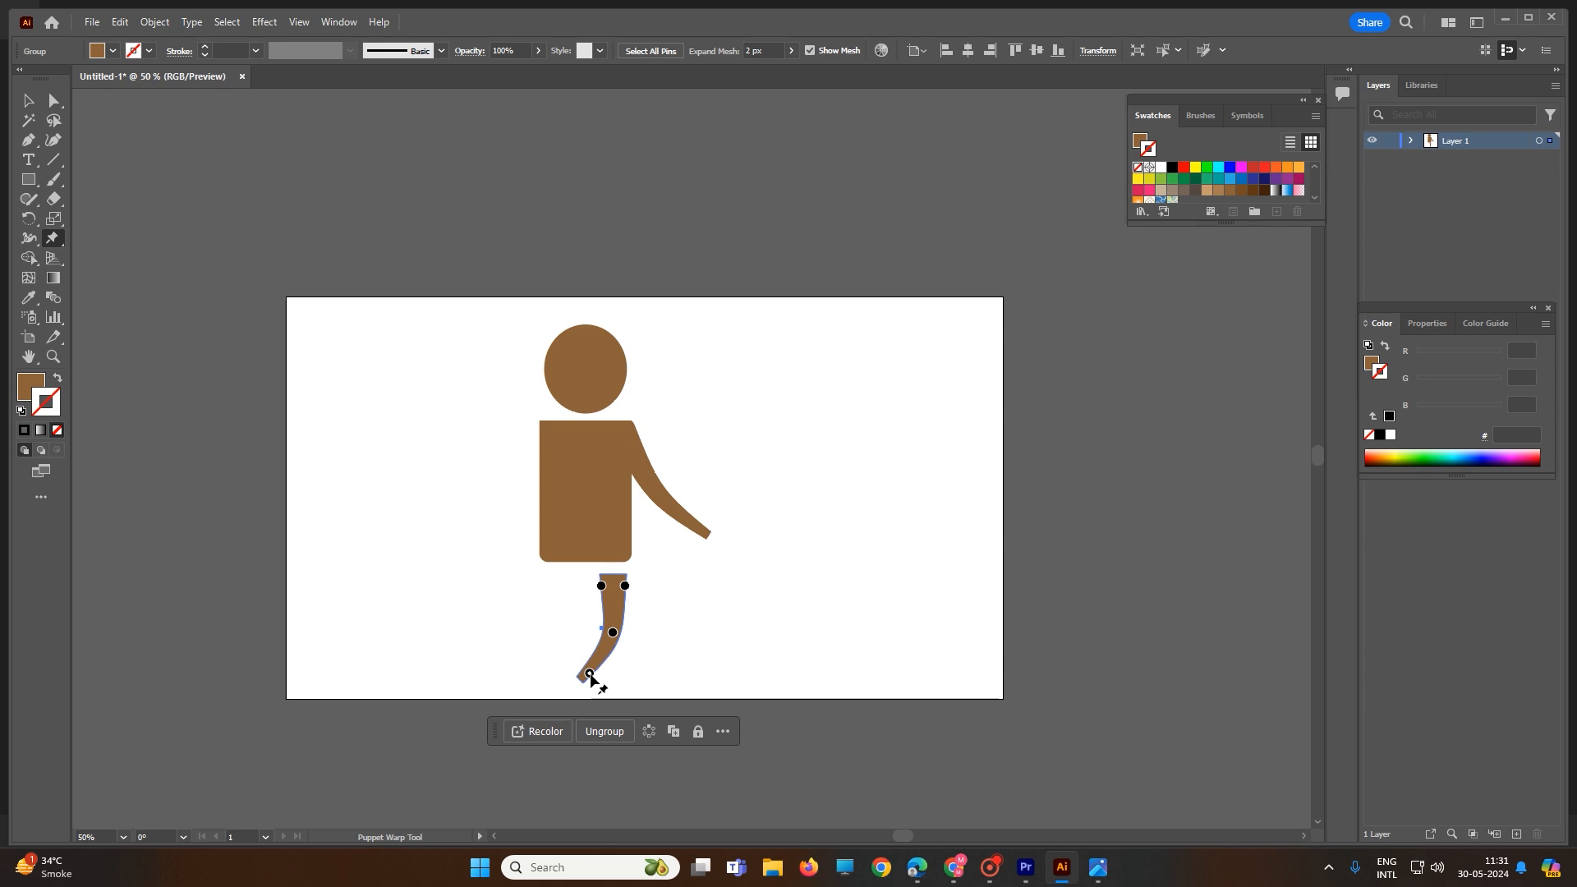
click(614, 582)
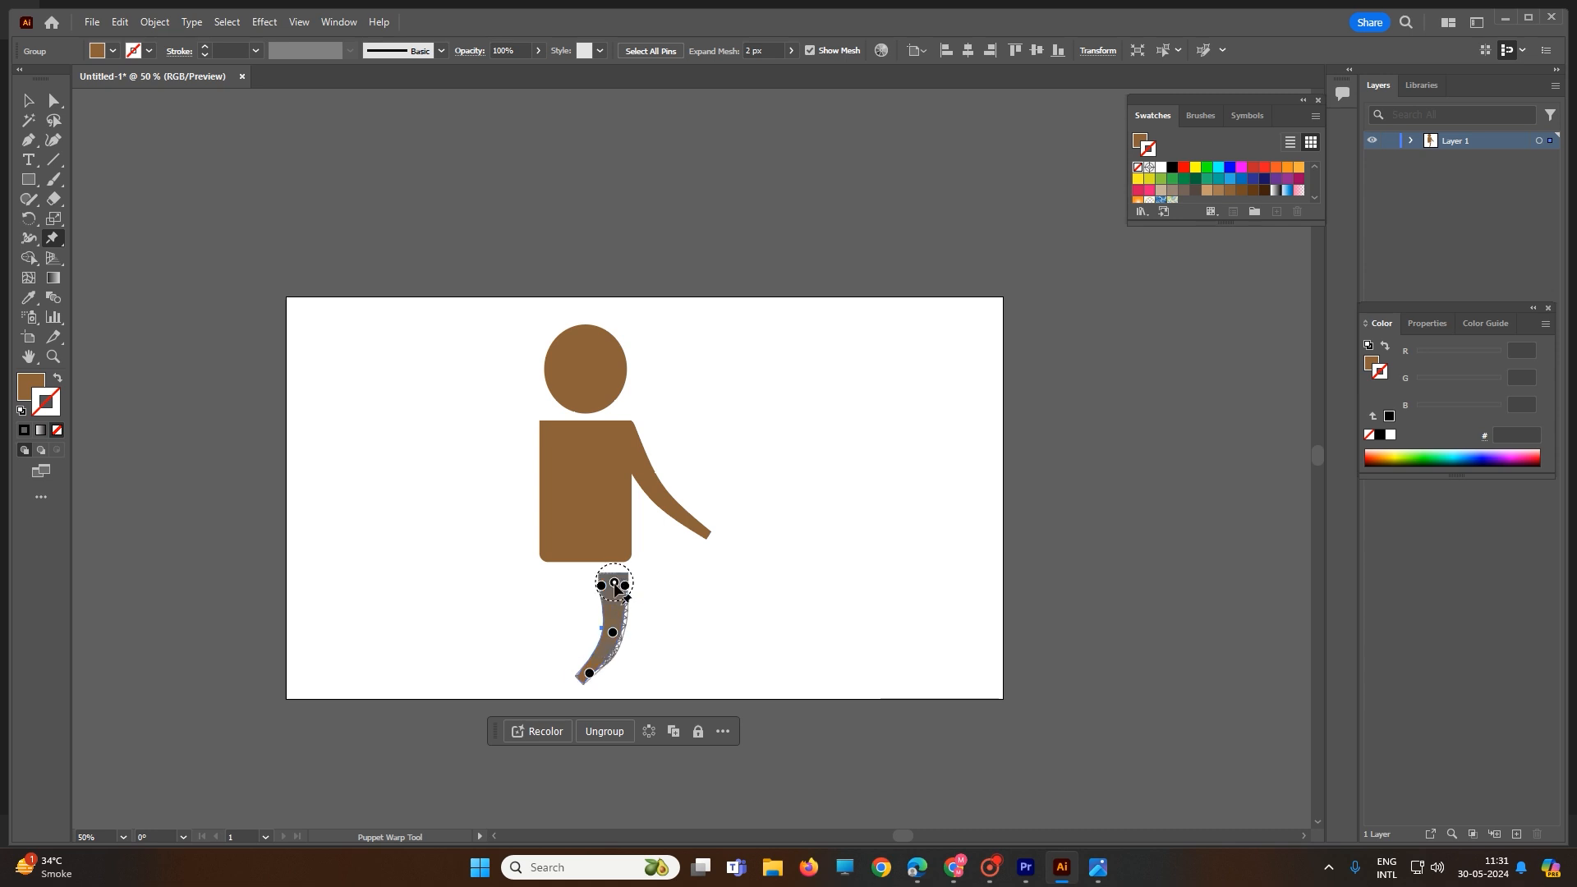
mouse_move(615, 584)
mouse_down()
mouse_move(623, 550)
mouse_move(600, 561)
mouse_move(629, 576)
mouse_move(628, 563)
mouse_up()
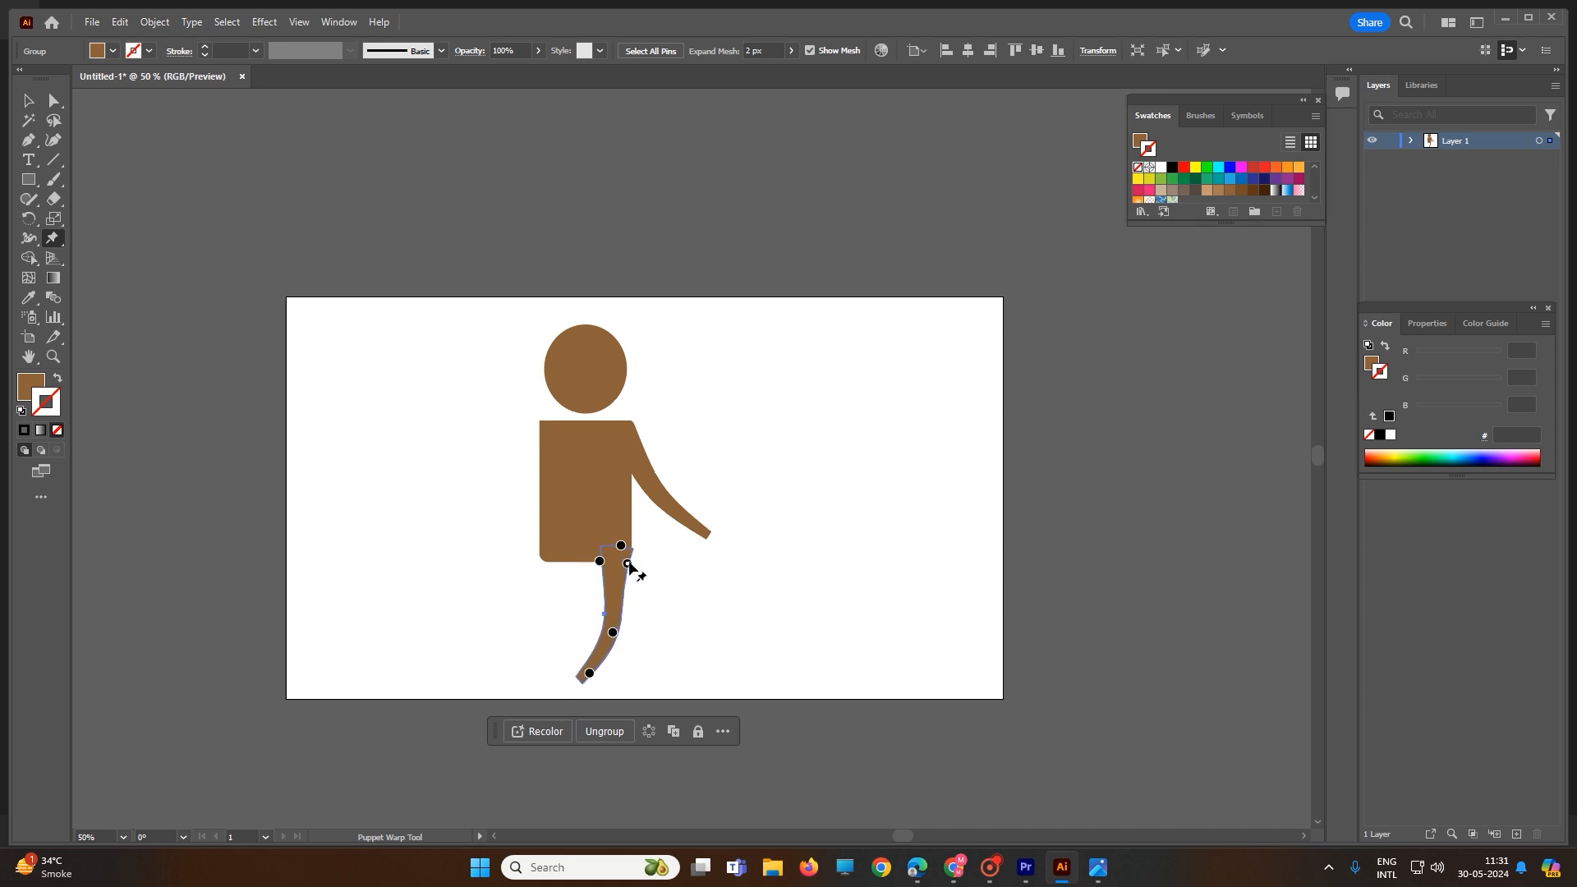
Step: Duplicate the leg to its left as a second leg, and place a copy of the arm over the torso
key(v)
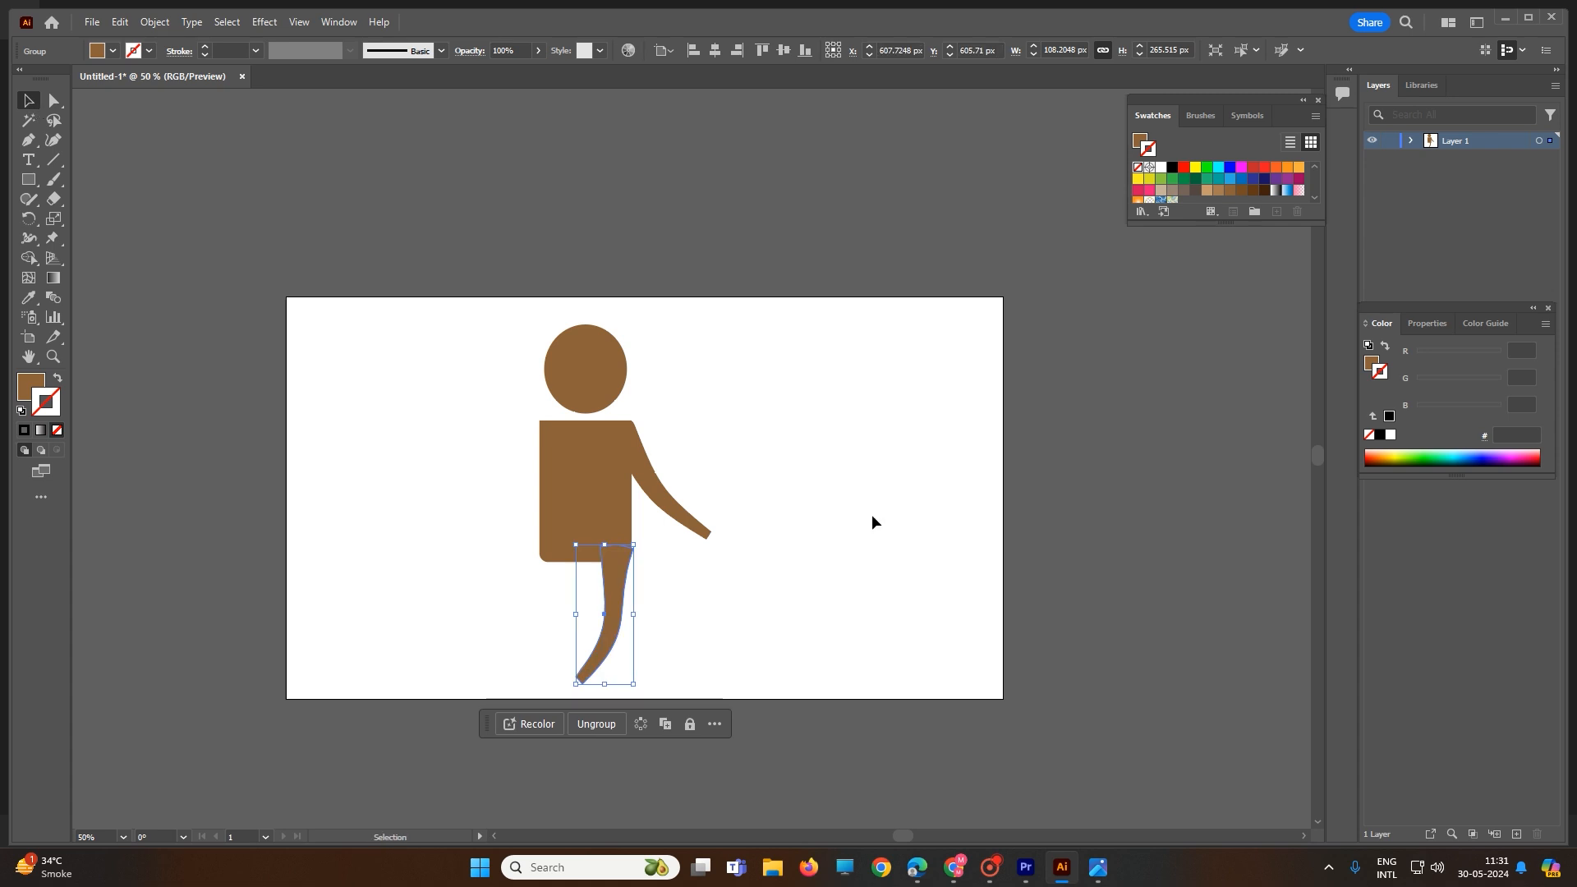
click(914, 549)
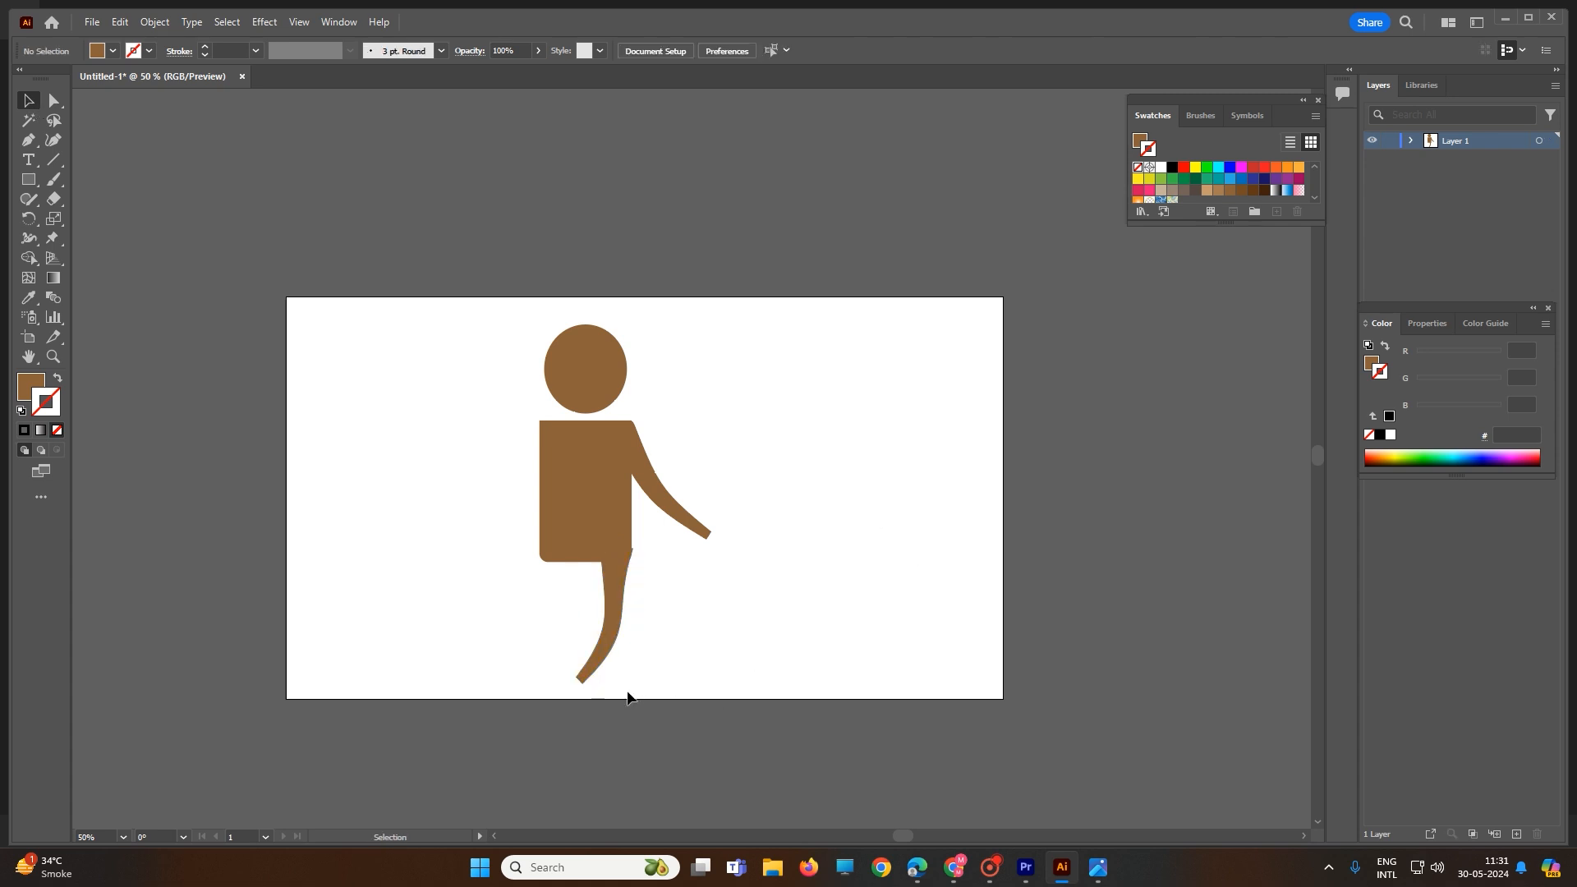
click(618, 599)
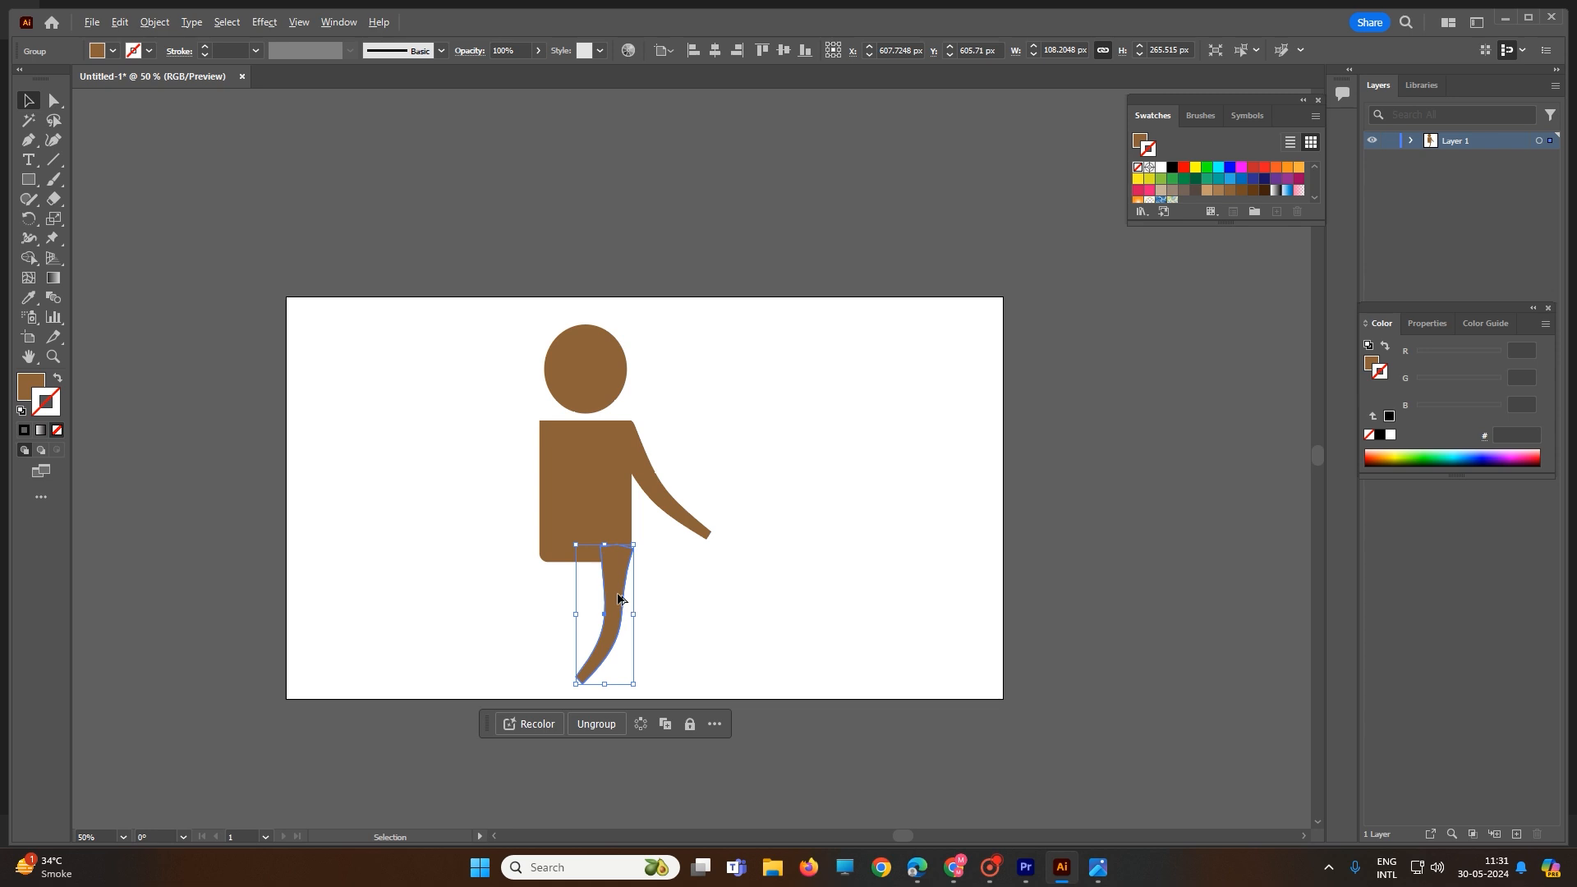
drag(618, 612, 558, 623)
click(681, 512)
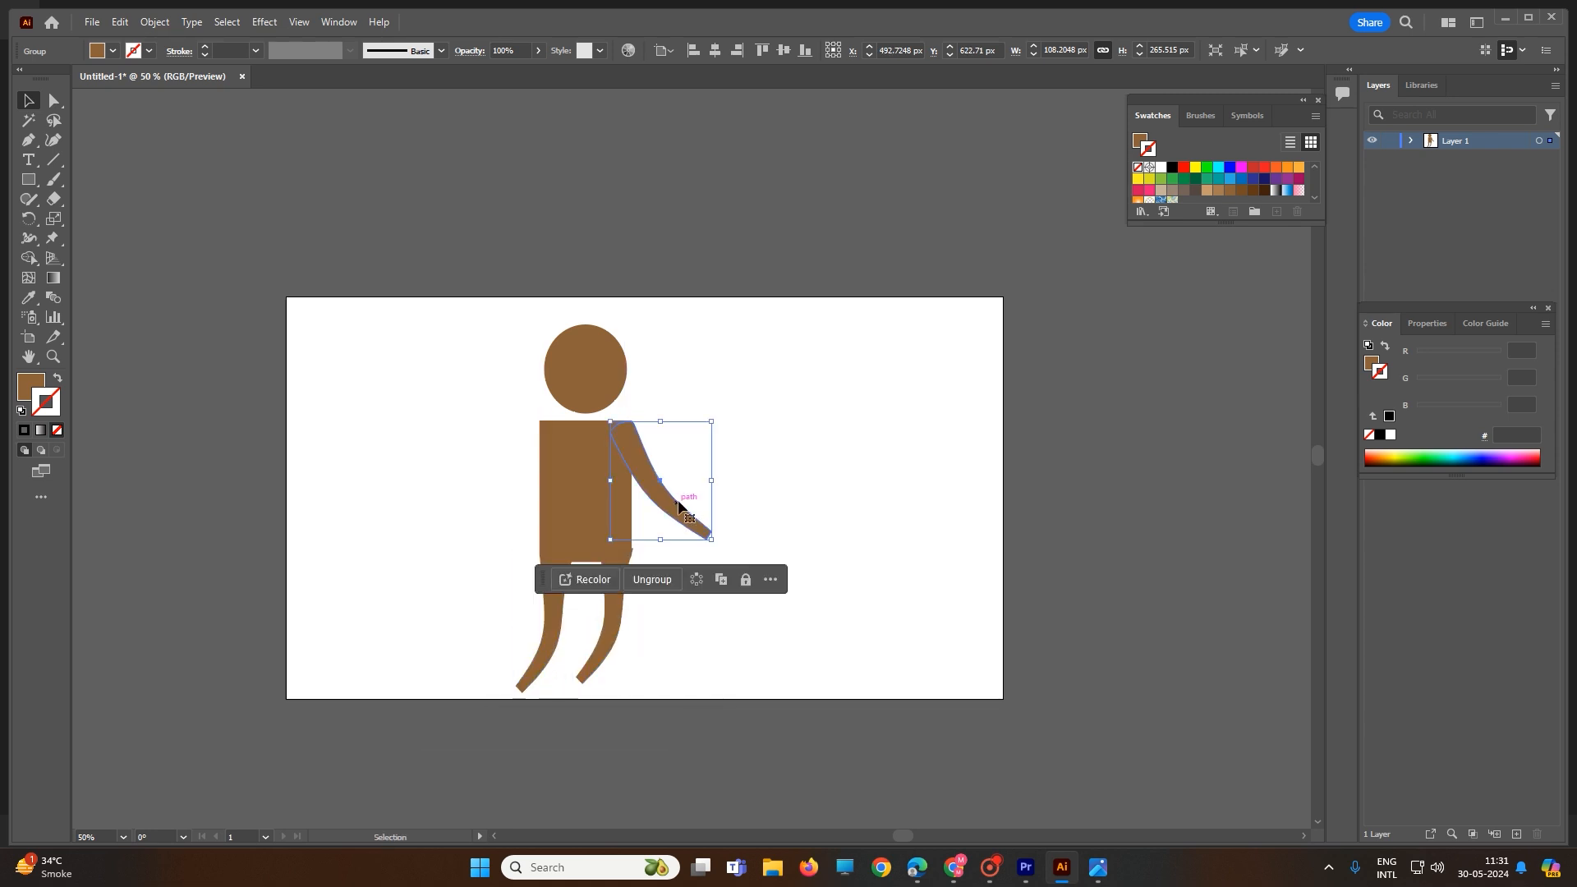
drag(678, 505, 600, 505)
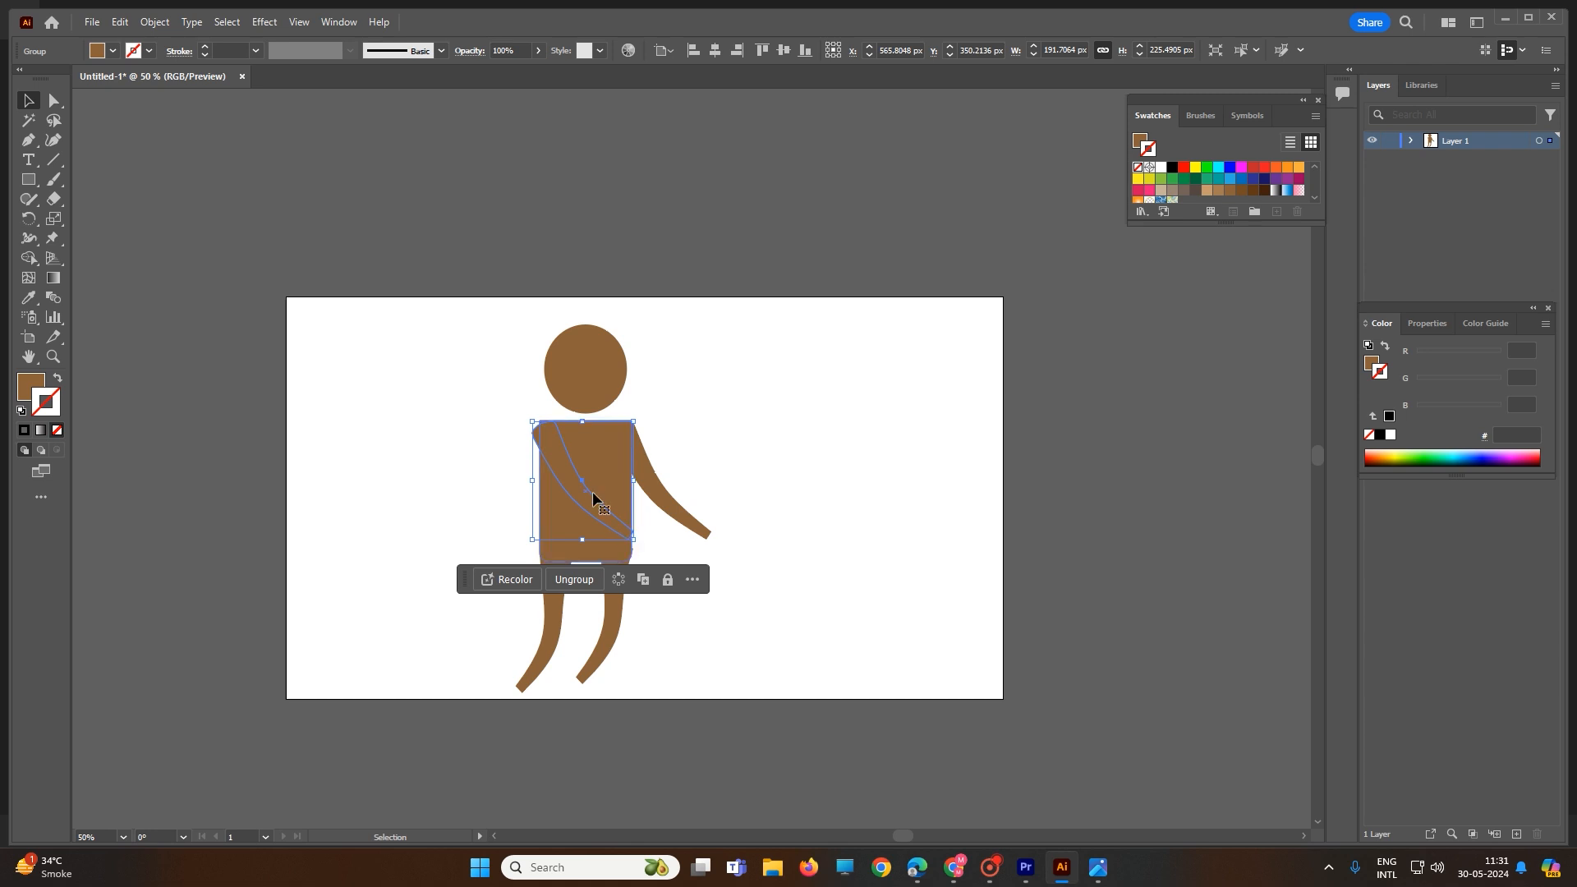
Step: Puppet-warp the arm copy so it bends up across the torso, then select the whole figure
click(60, 237)
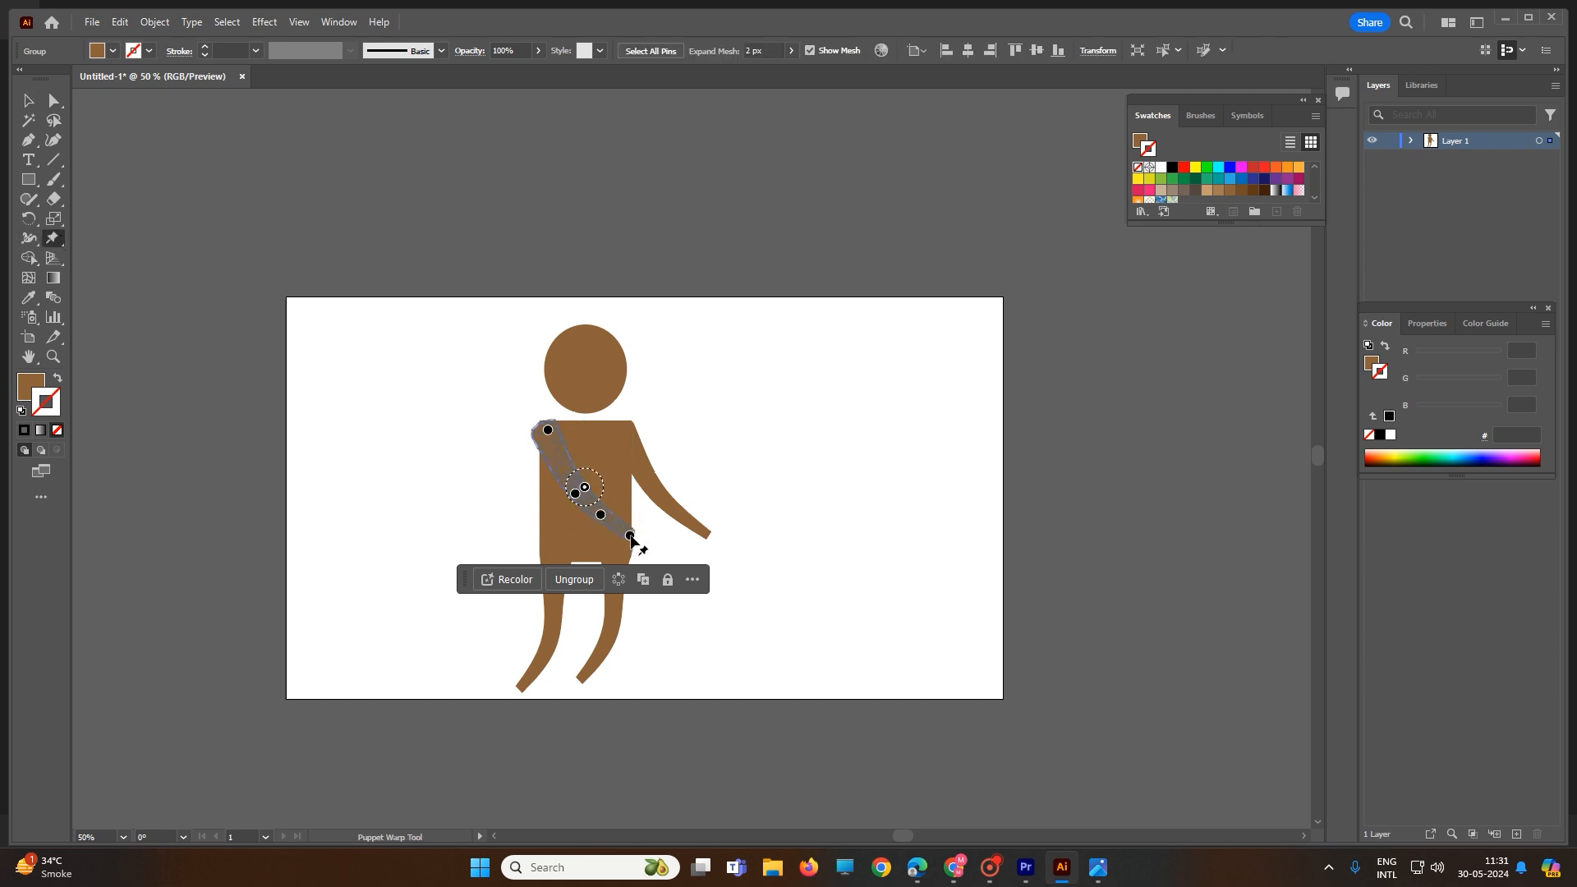
drag(630, 535, 685, 468)
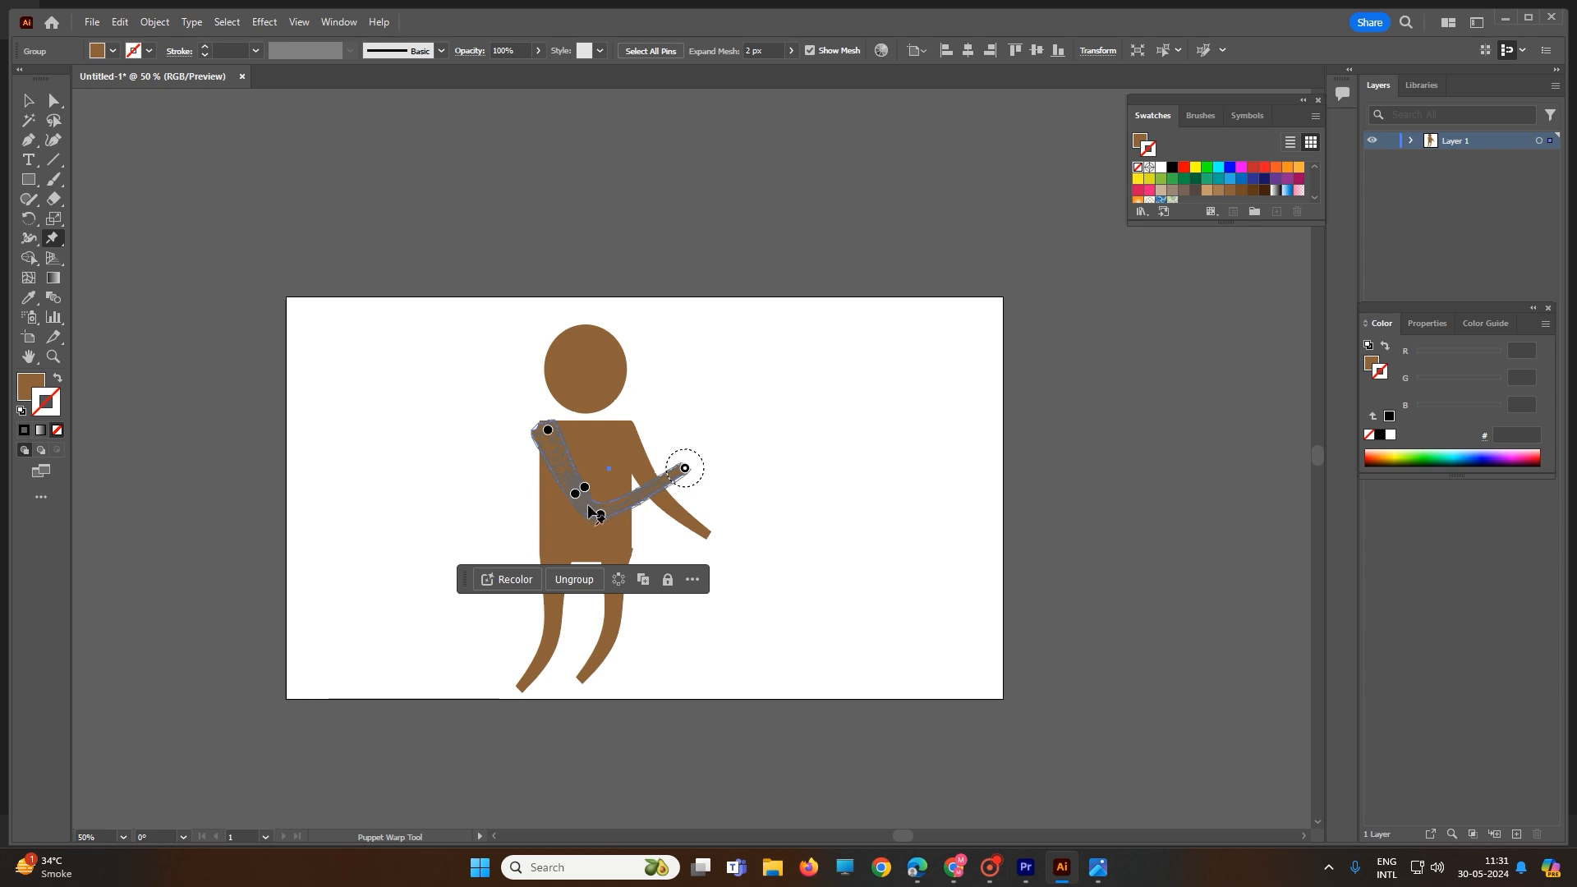
click(28, 100)
click(496, 474)
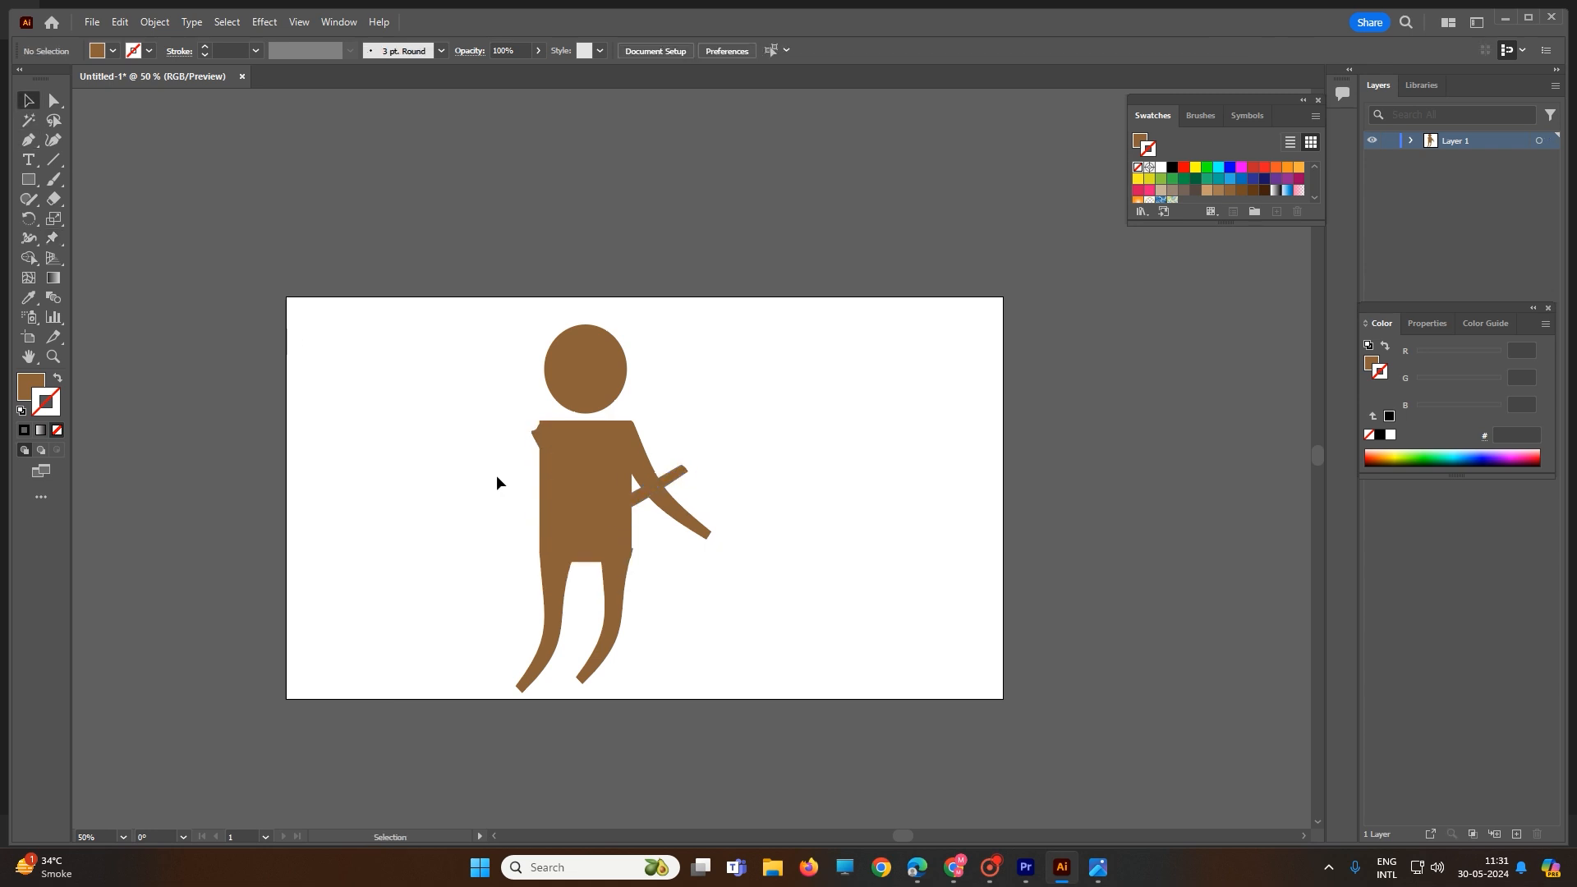
drag(503, 298, 831, 789)
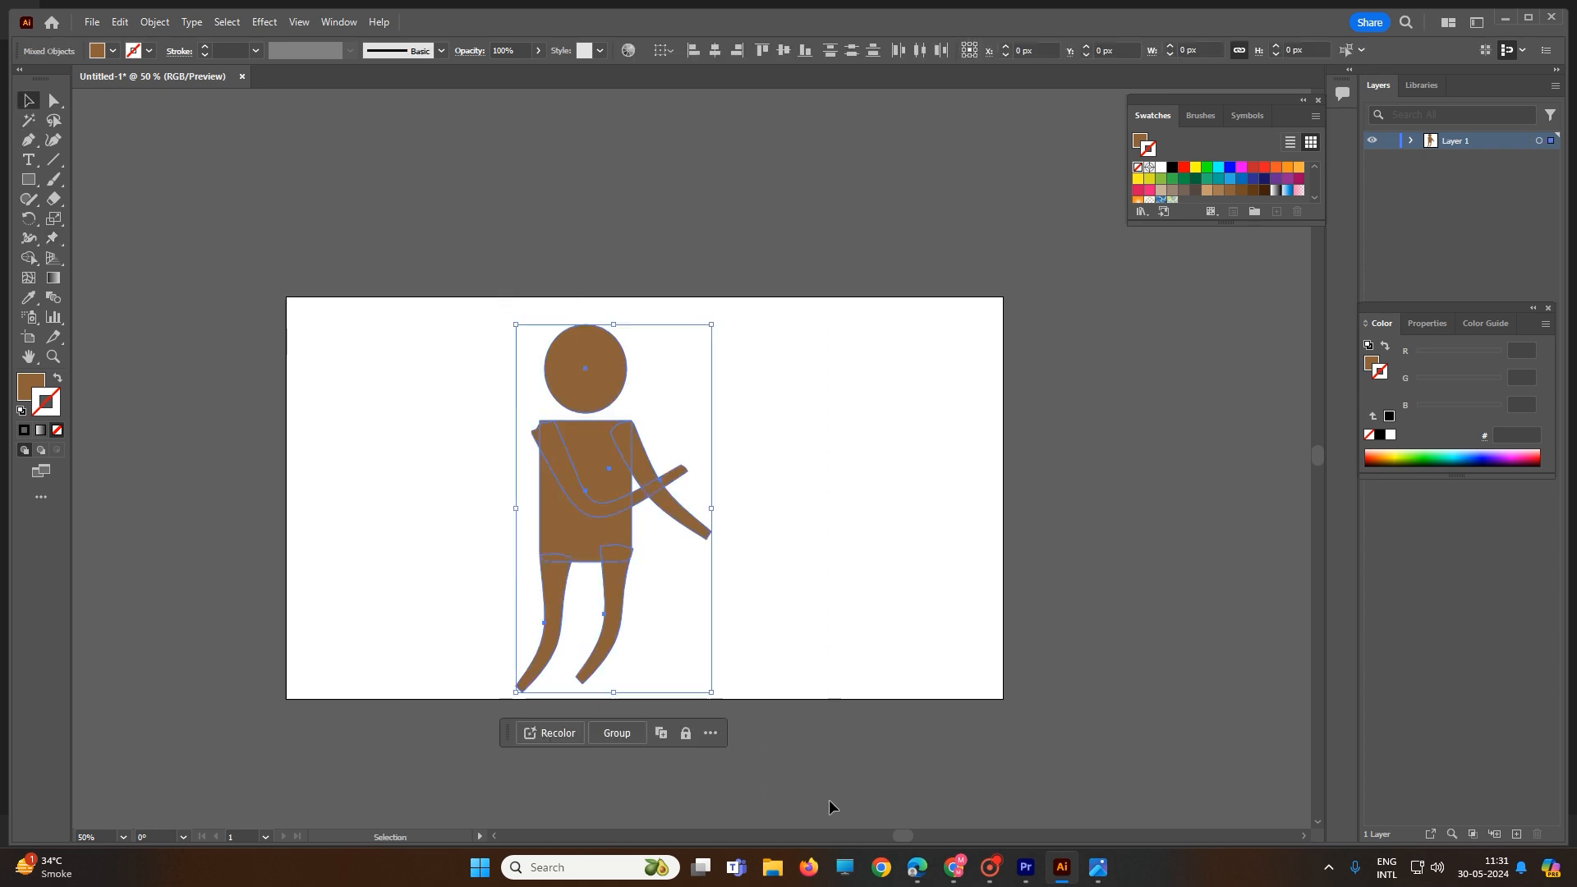
double_click(52, 402)
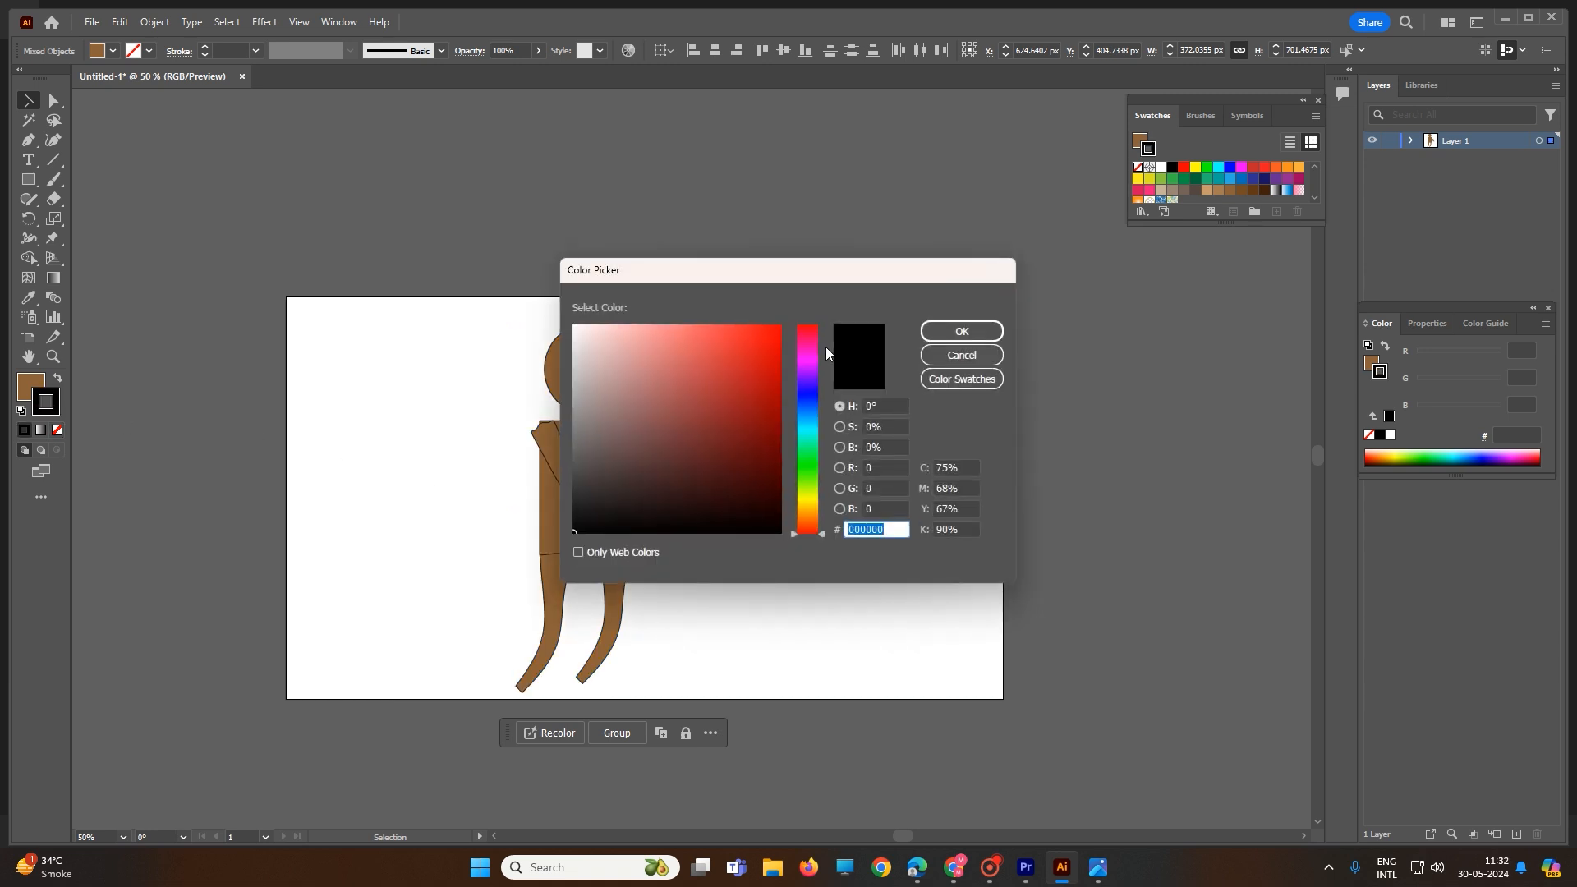
click(774, 522)
click(961, 330)
click(904, 469)
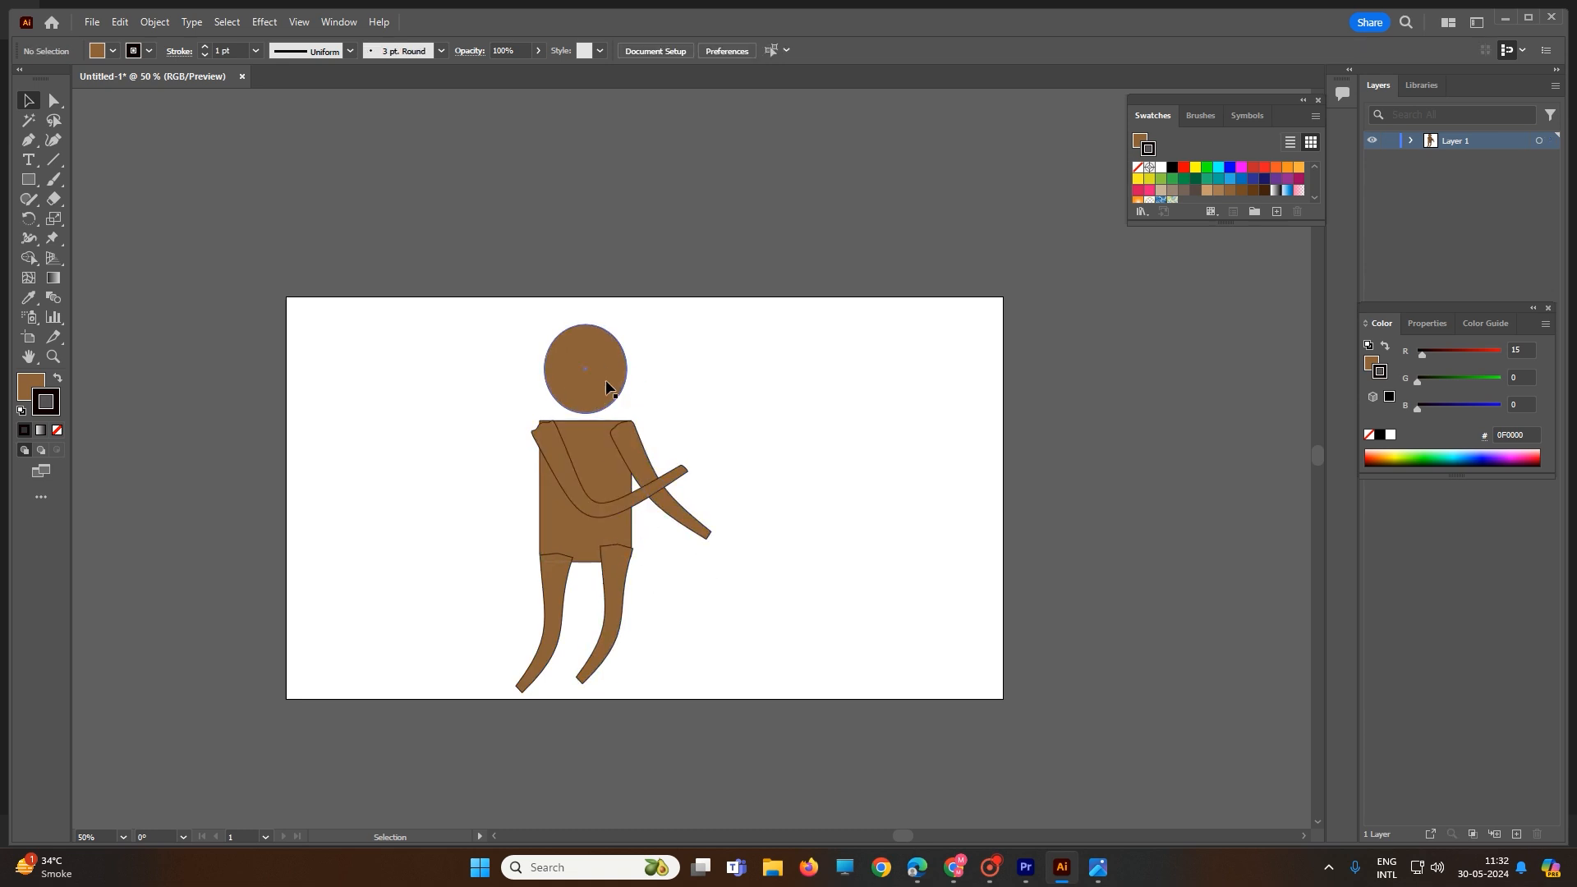
Step: Puppet-warp the head circle into an upright oval, pushing its top up and right
click(565, 338)
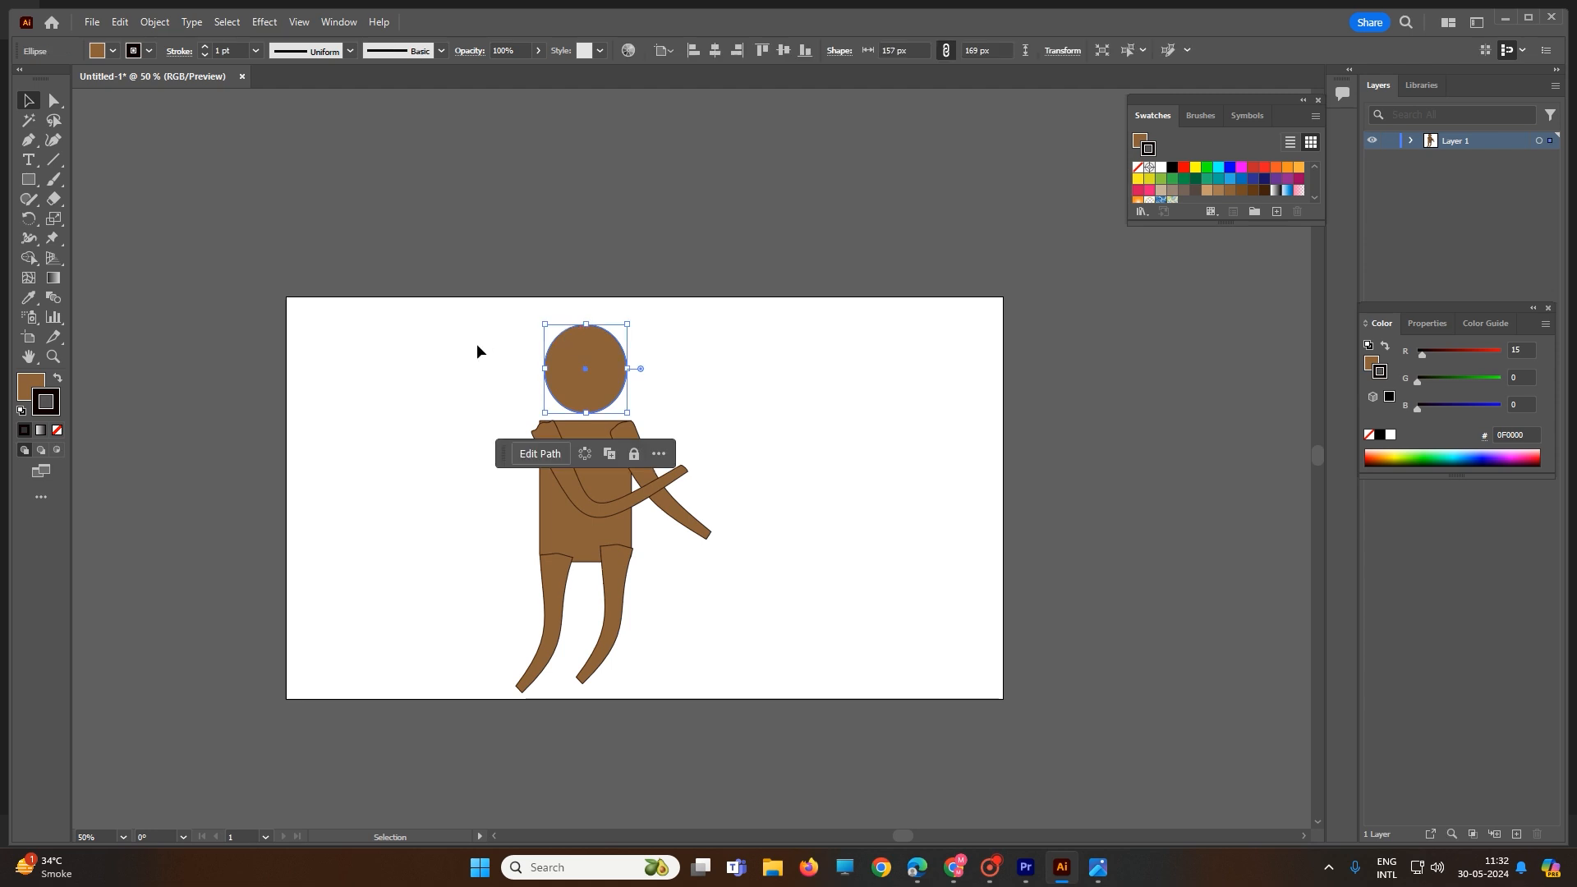
click(53, 240)
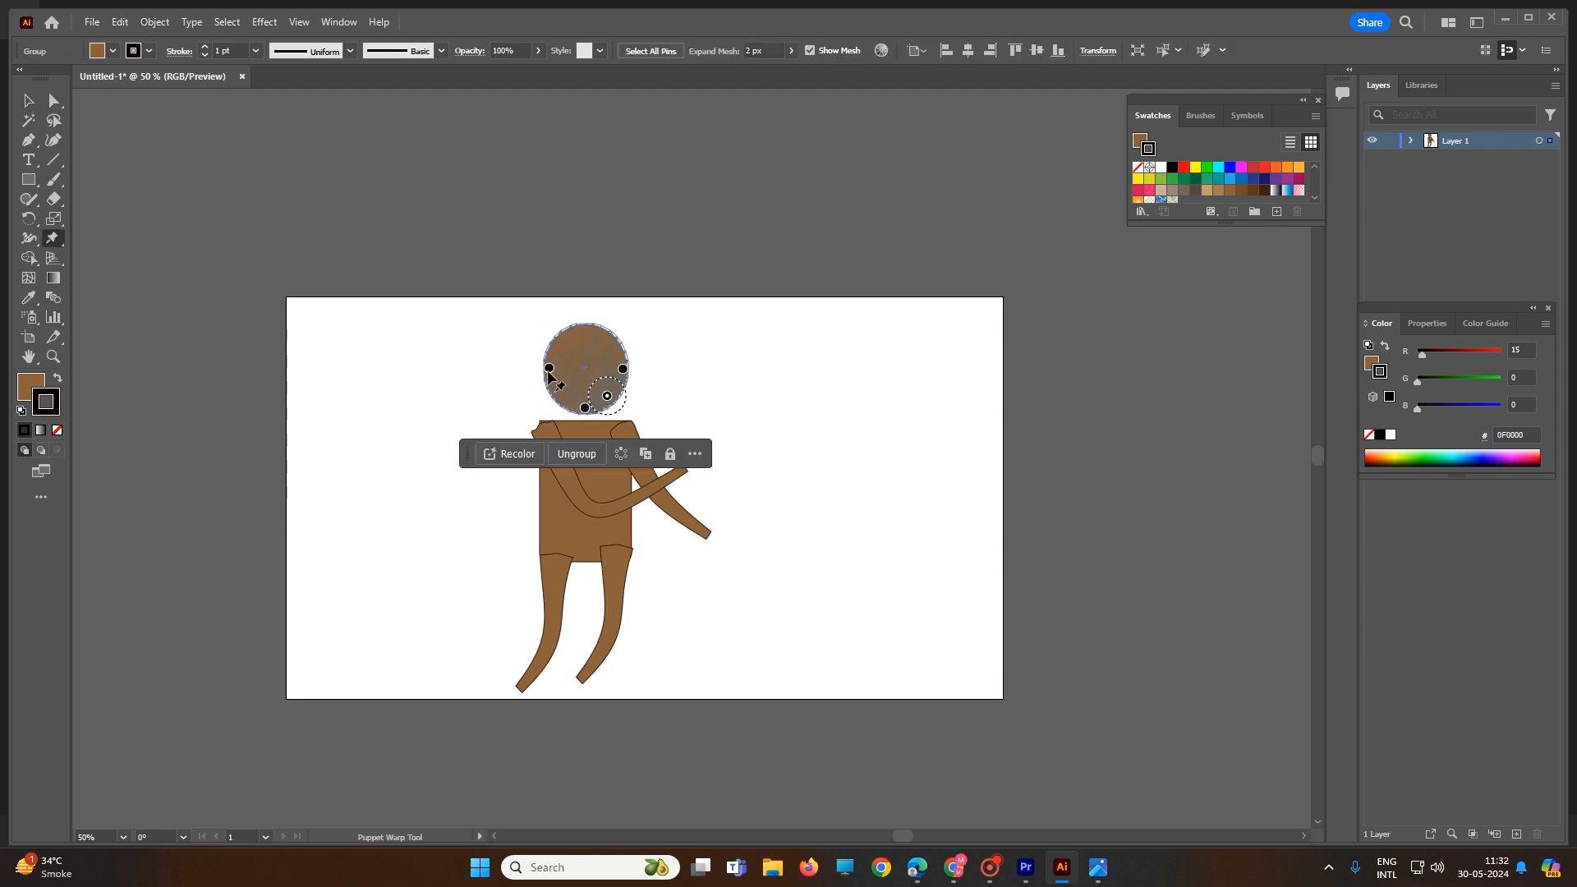
drag(549, 368, 628, 367)
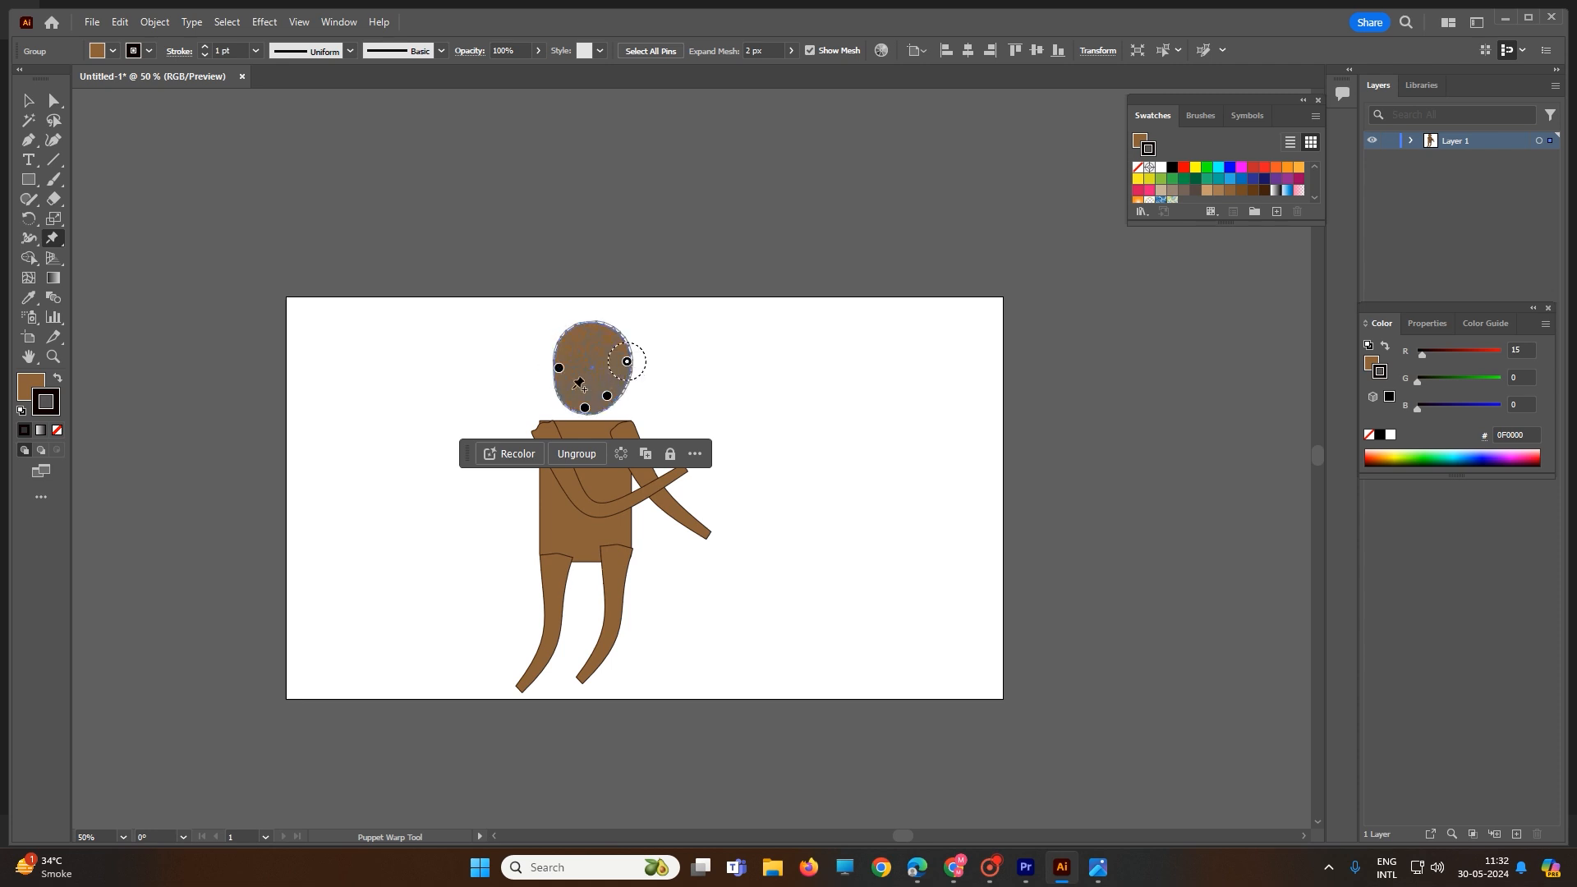
click(591, 371)
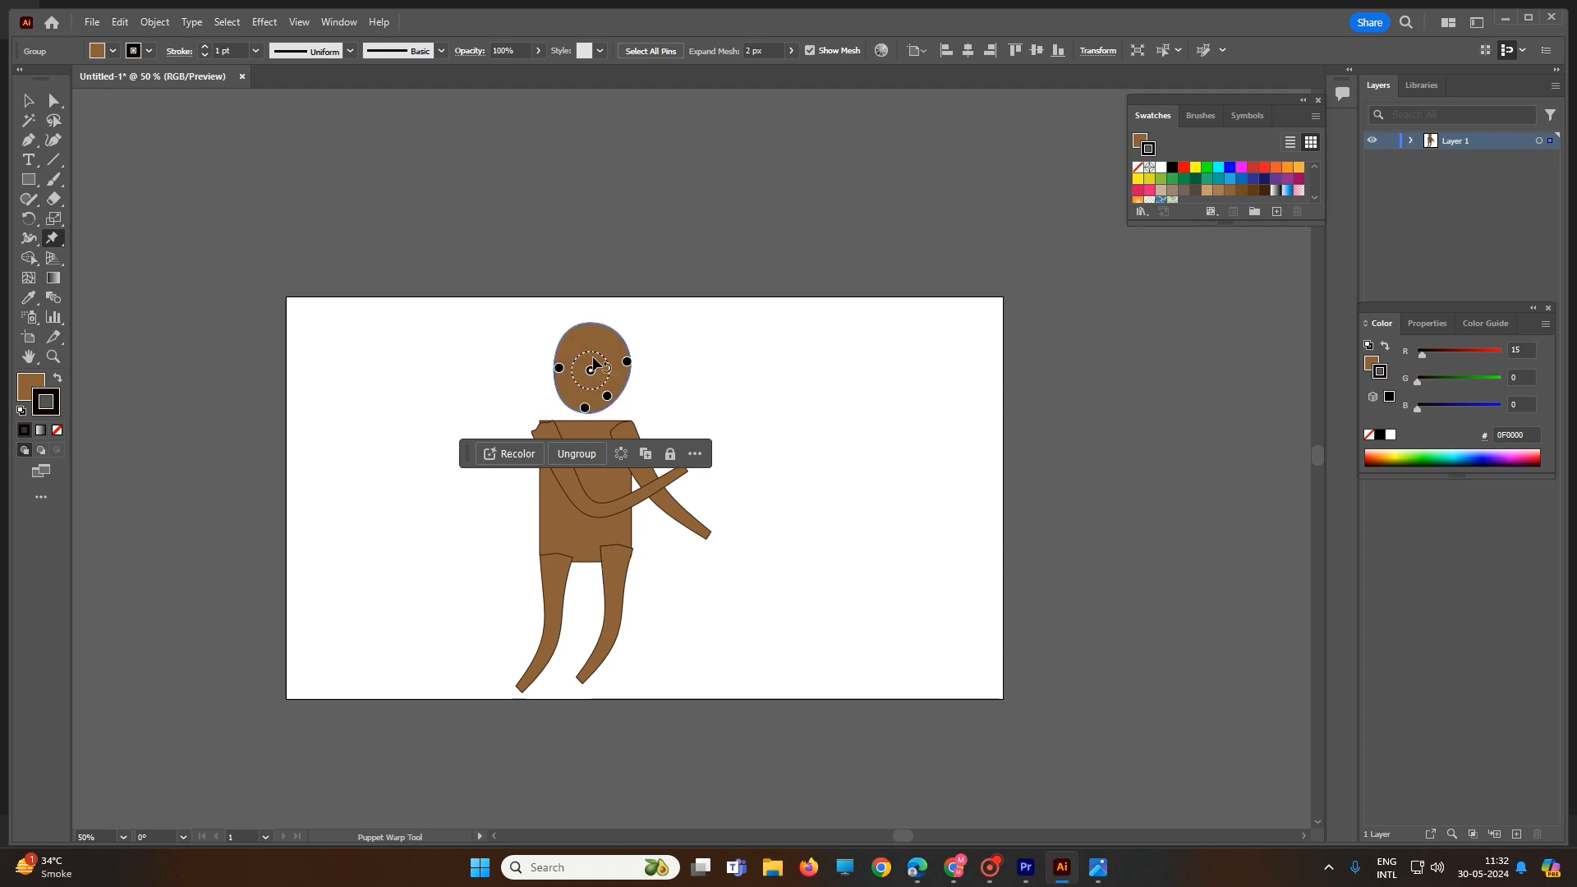
click(598, 336)
drag(599, 336, 576, 326)
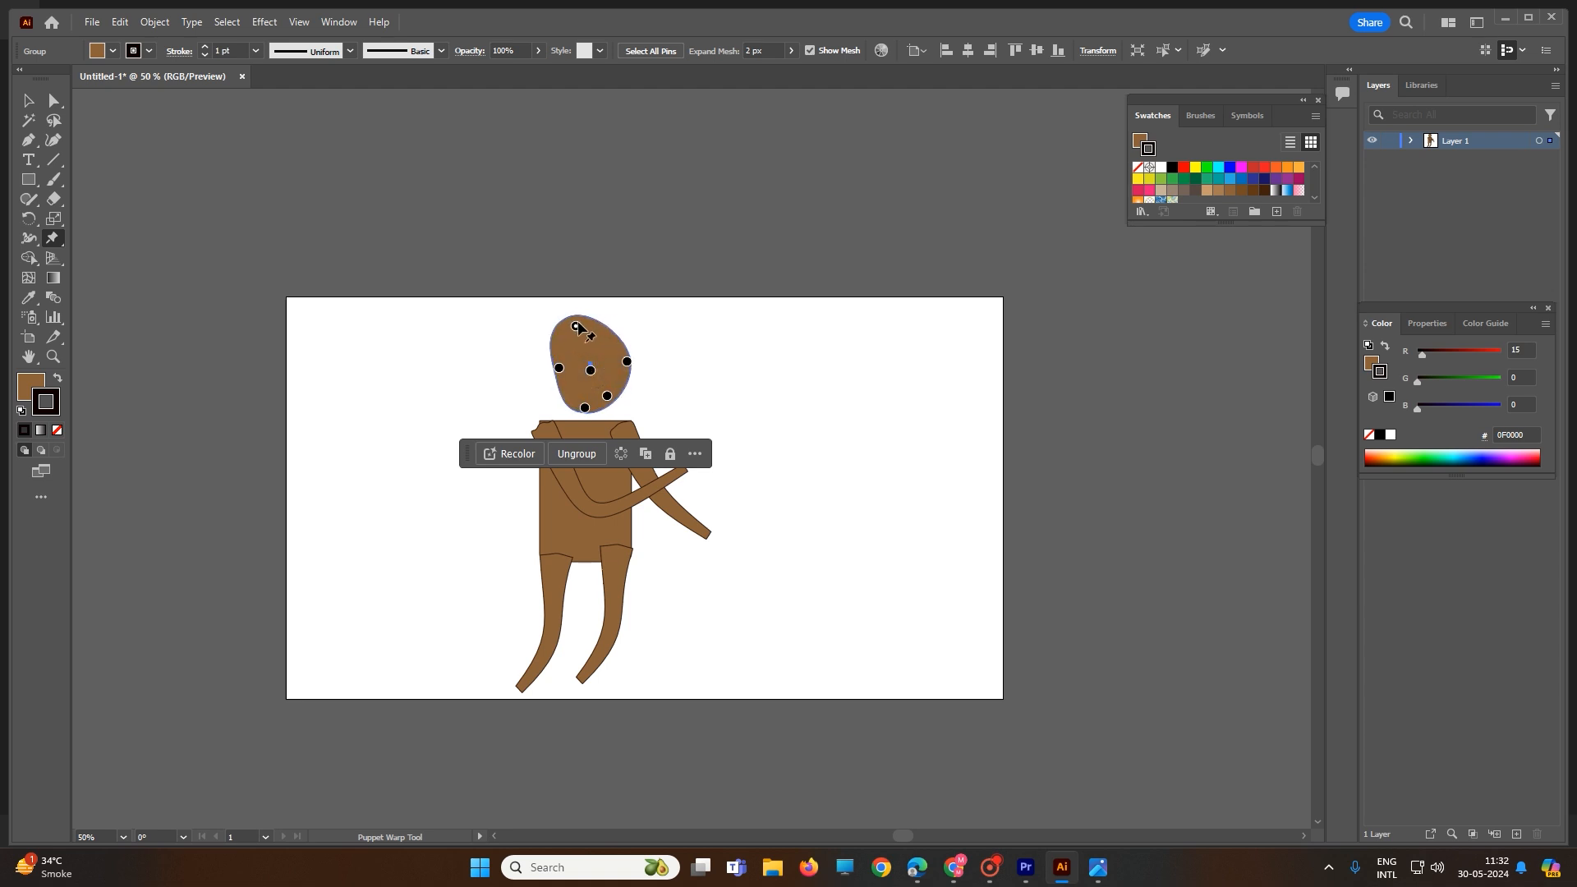
Step: Bulge the head's lower left and right sides outward for a lopsided egg shape
click(570, 387)
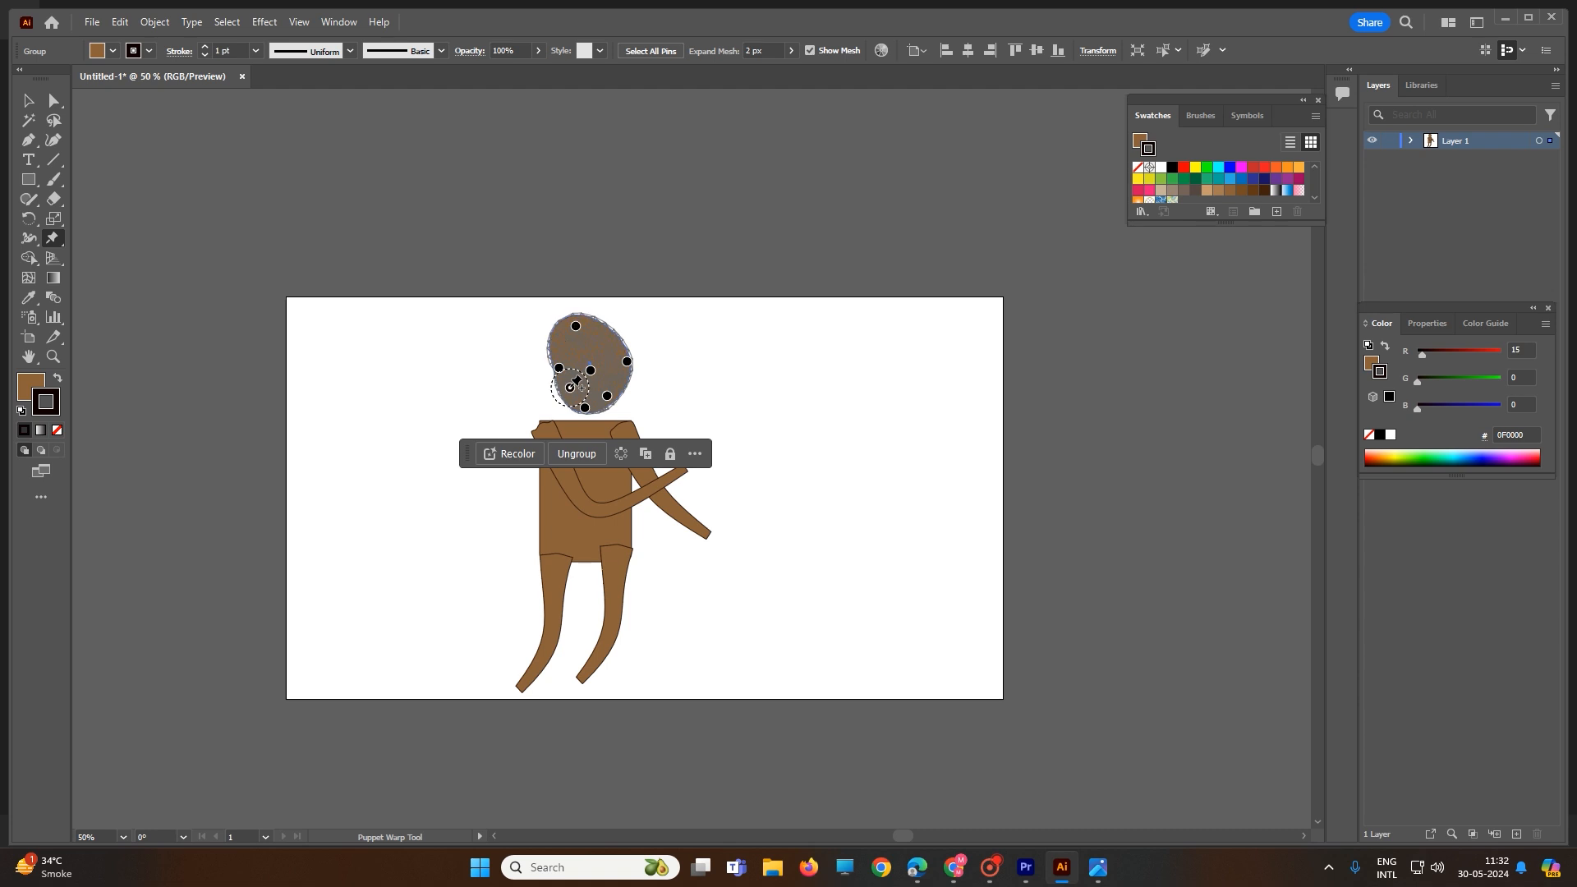
drag(570, 389, 561, 389)
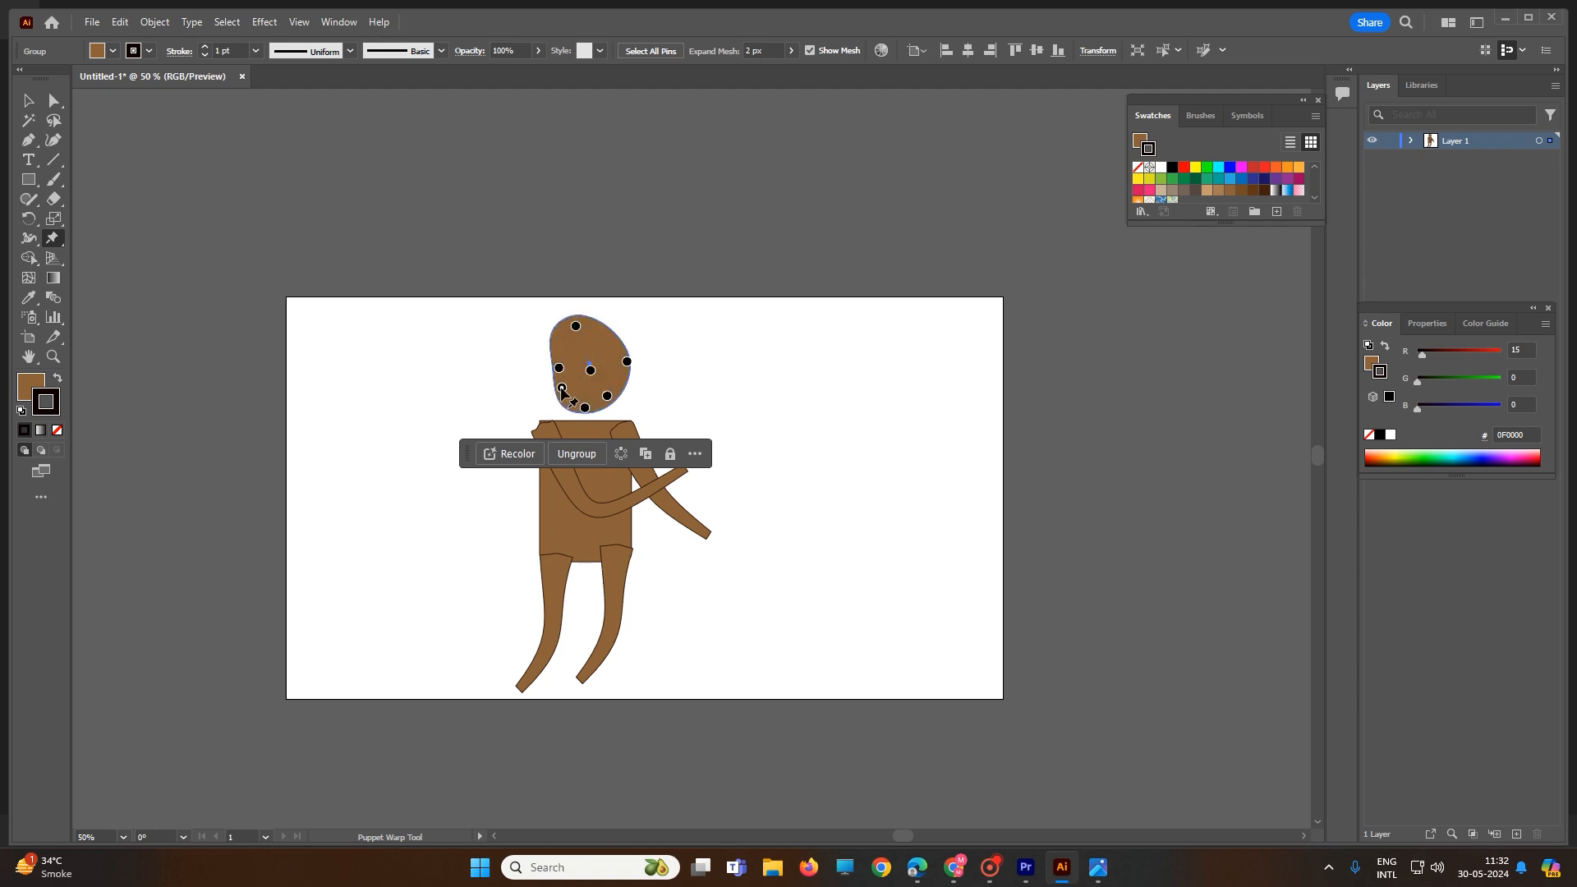
click(562, 388)
drag(624, 375, 624, 379)
click(596, 338)
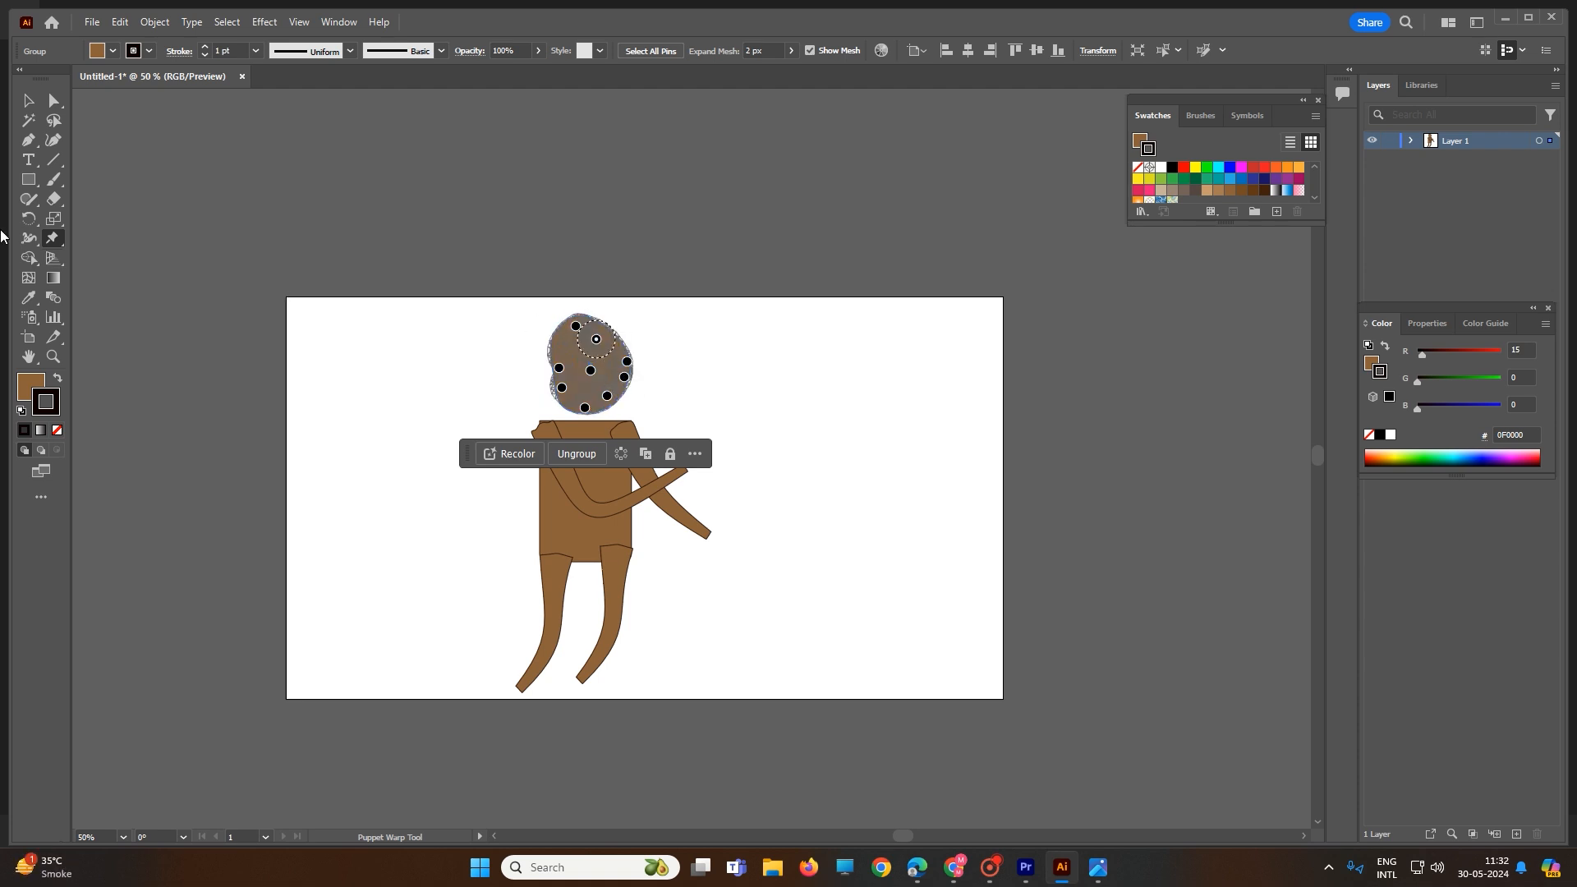
click(28, 100)
click(461, 333)
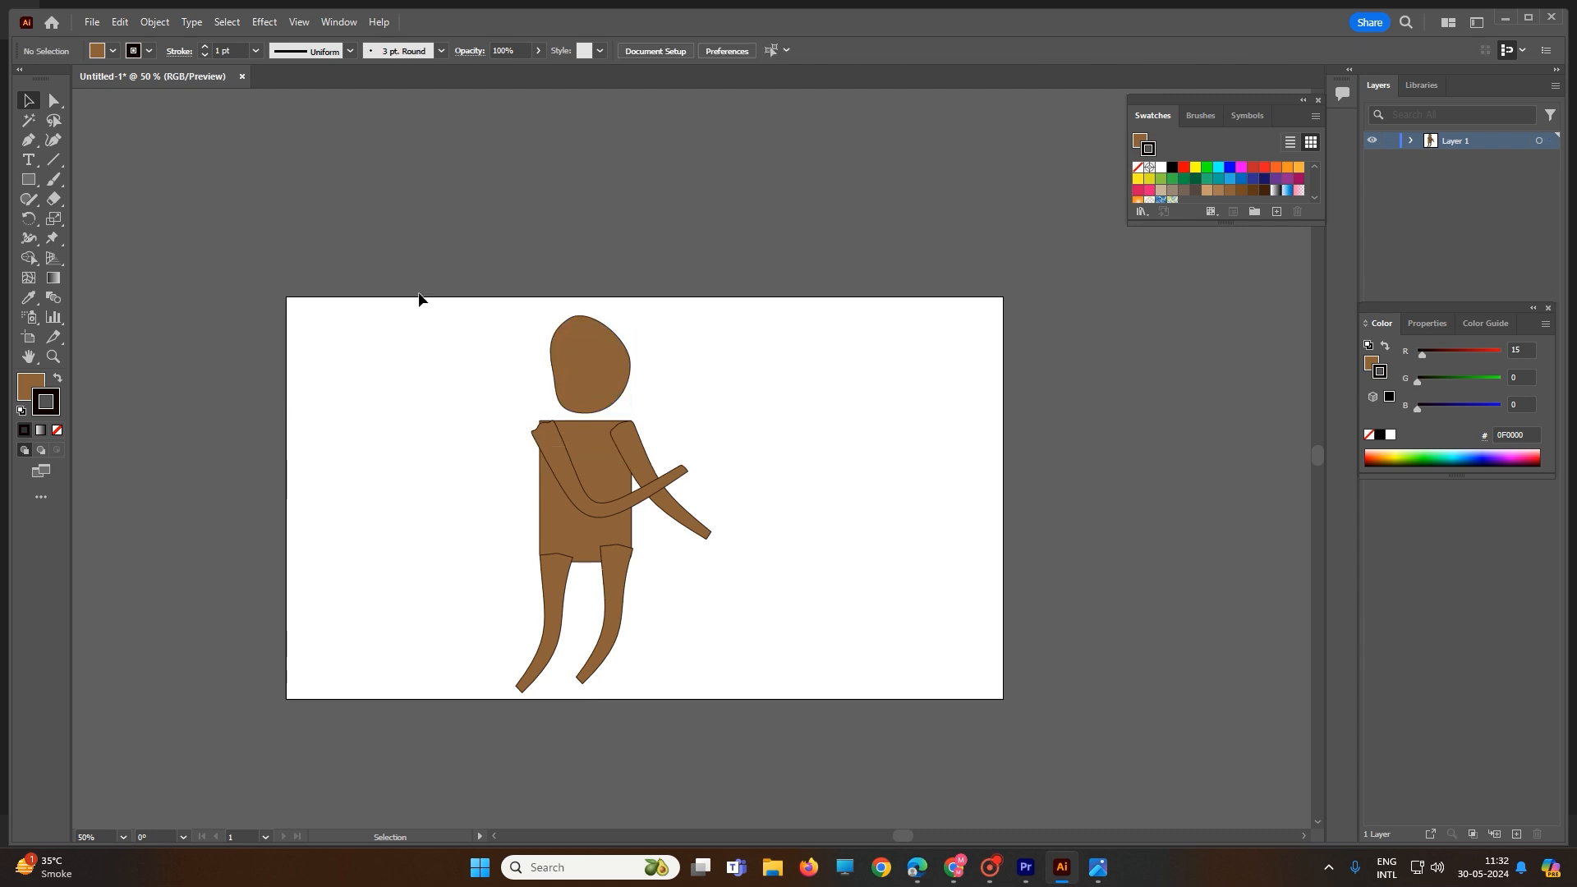
Step: Duplicate the whole figure to the right, then copy figures toward the artboard's left side
drag(418, 297, 805, 749)
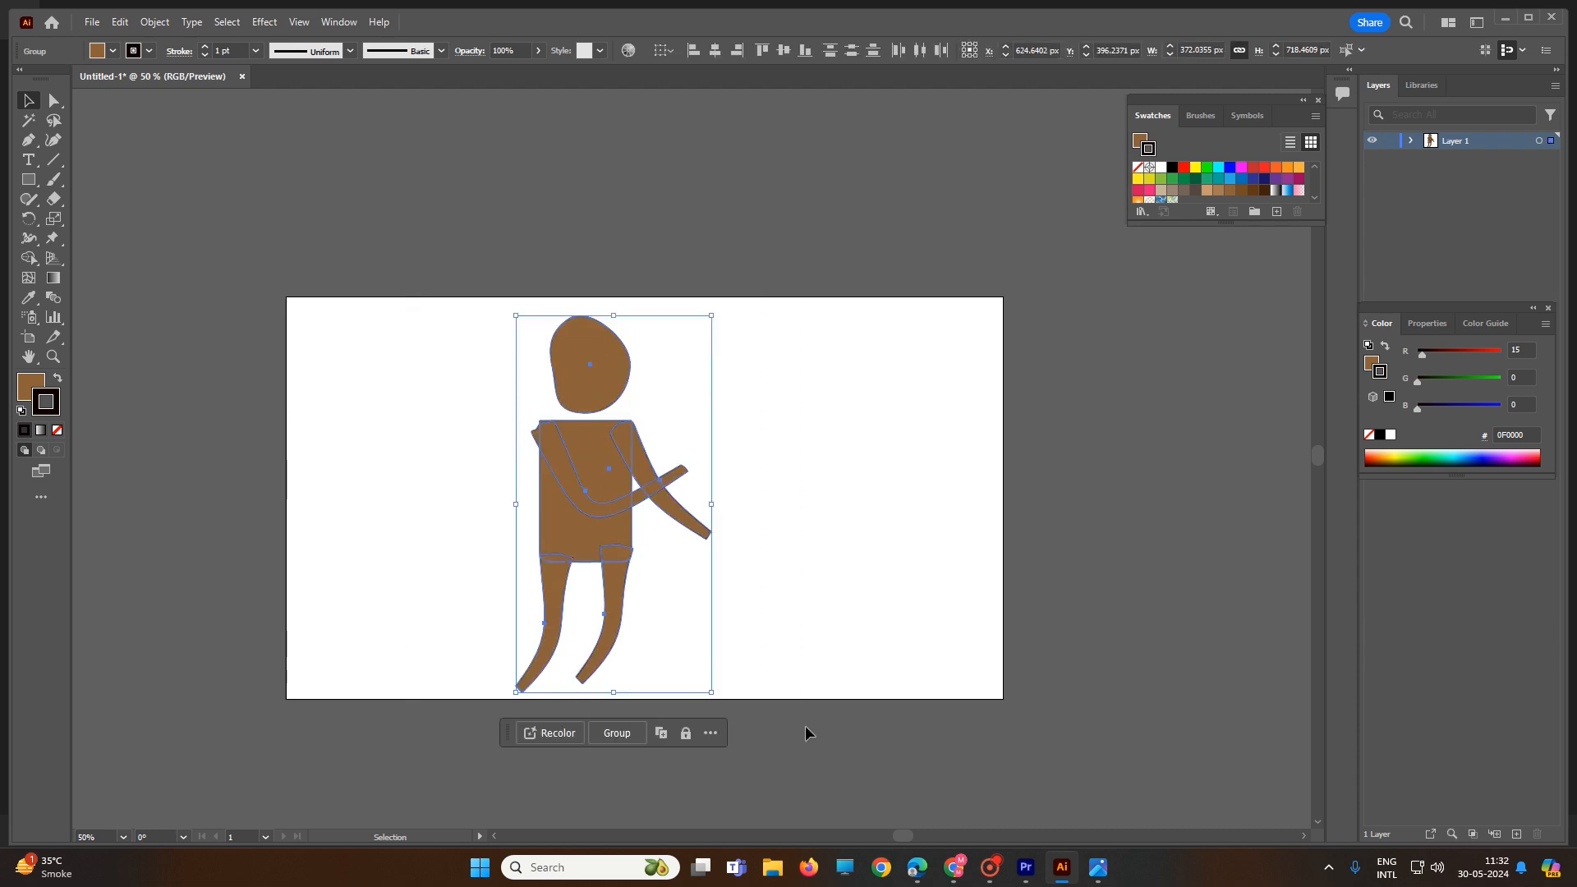
drag(619, 499, 777, 504)
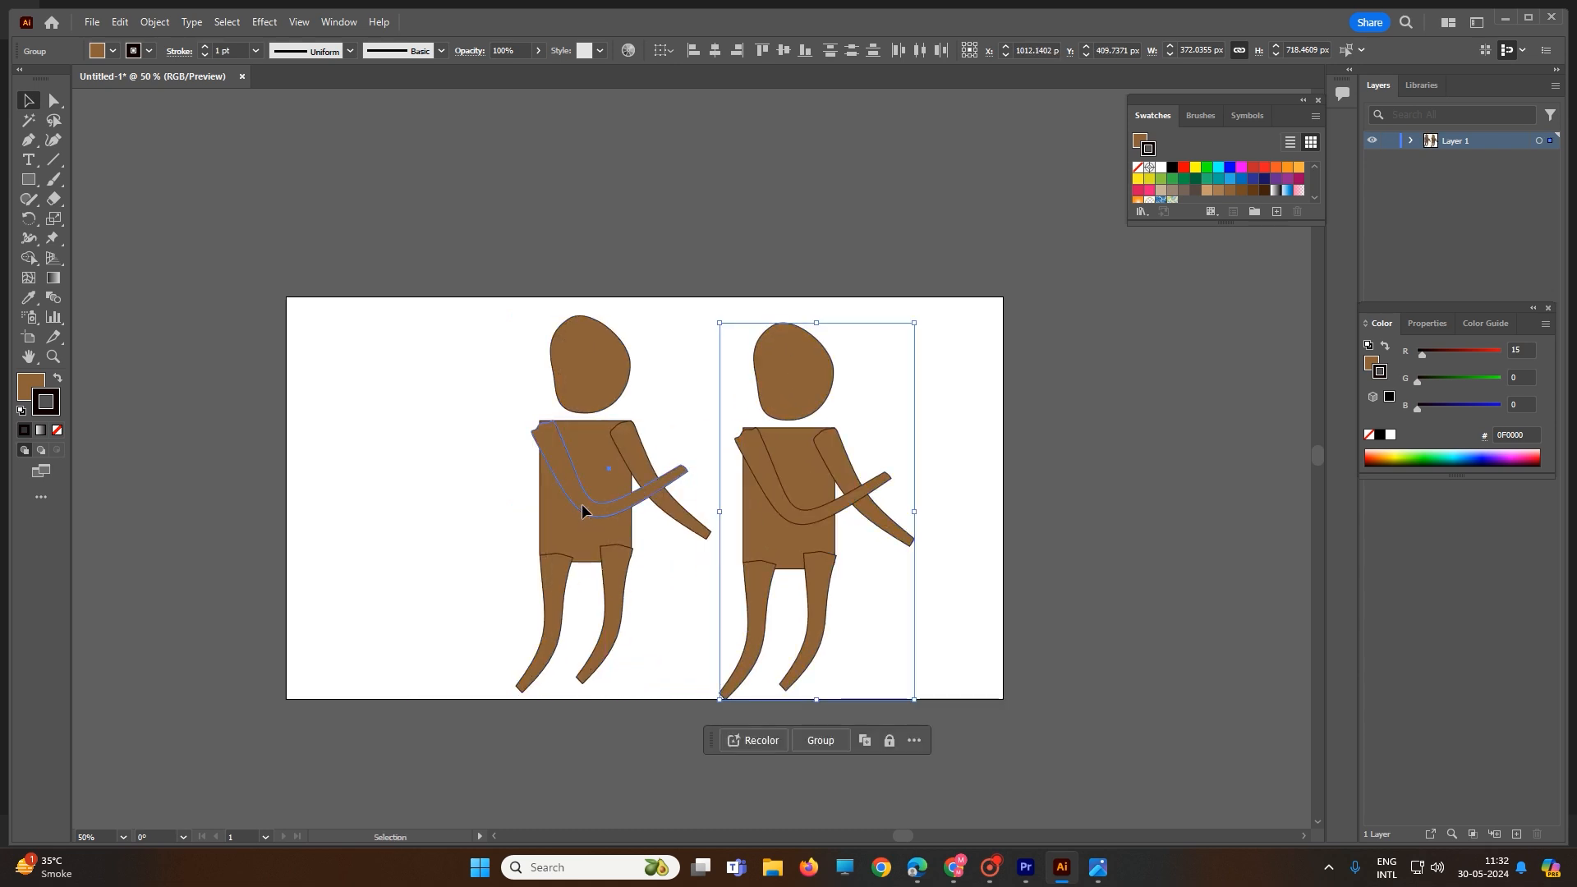
click(581, 511)
drag(709, 278, 944, 759)
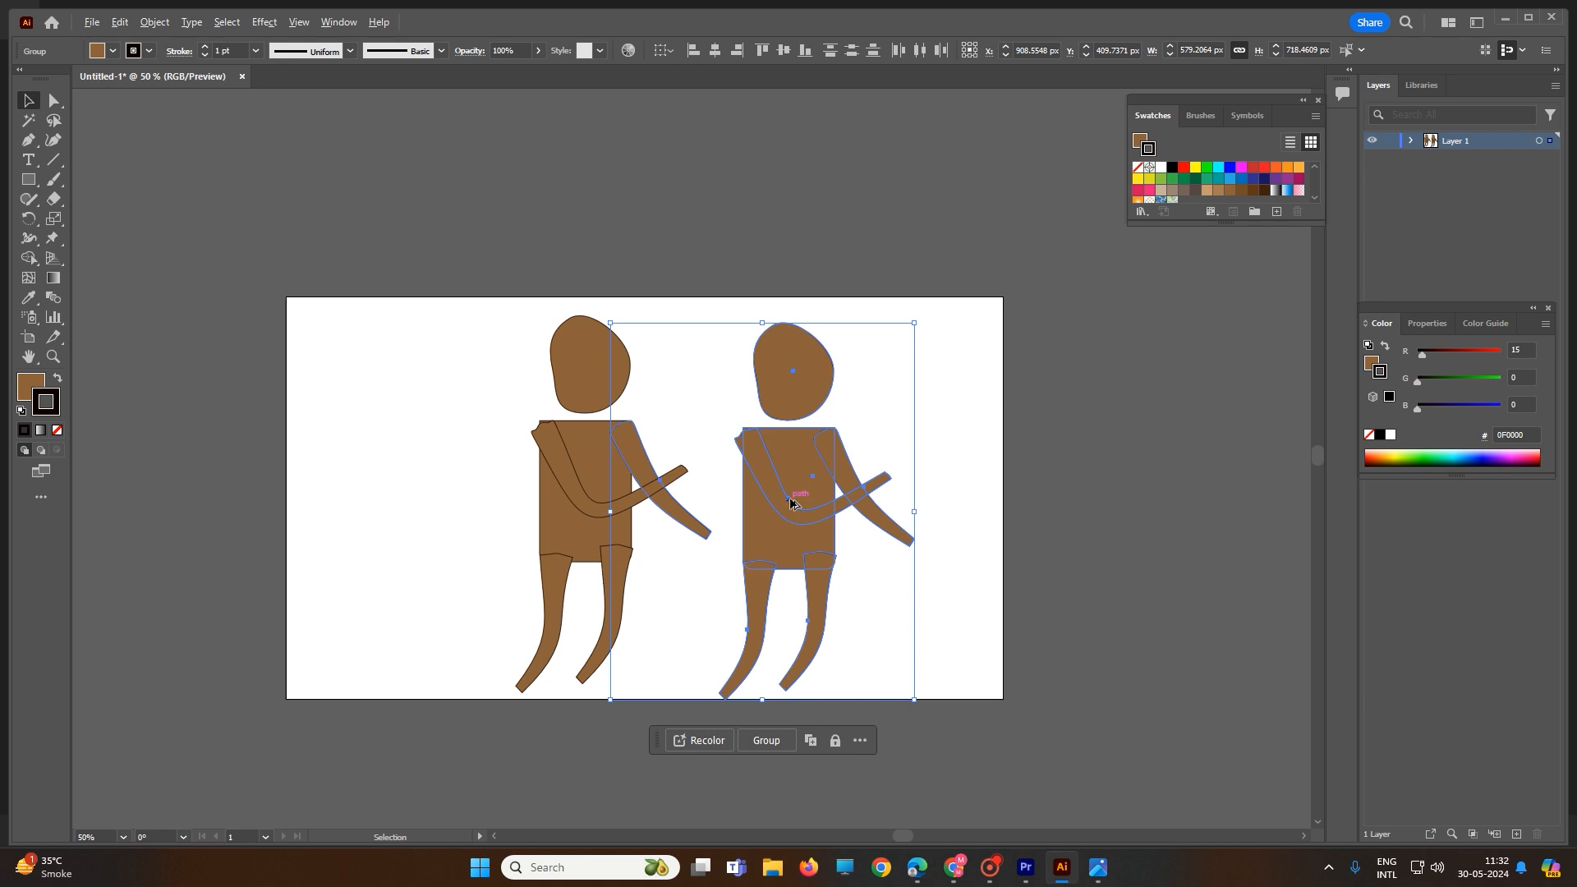
drag(790, 503, 401, 493)
Step: Delete the stray arm copy off the artboard and select the two left-hand figures
click(88, 517)
click(268, 490)
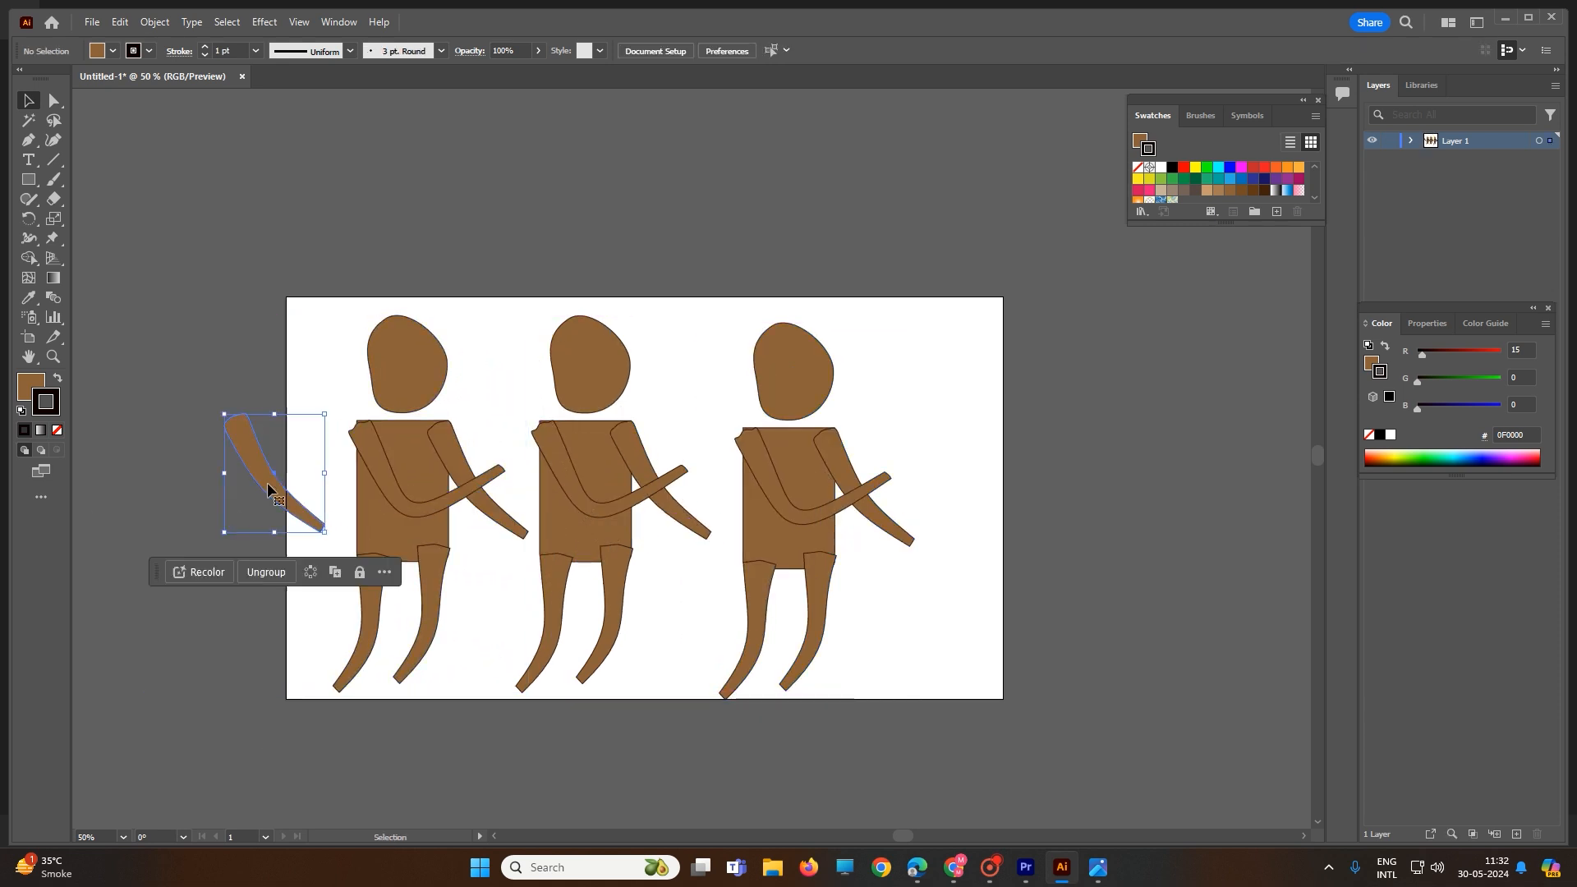
key(Delete)
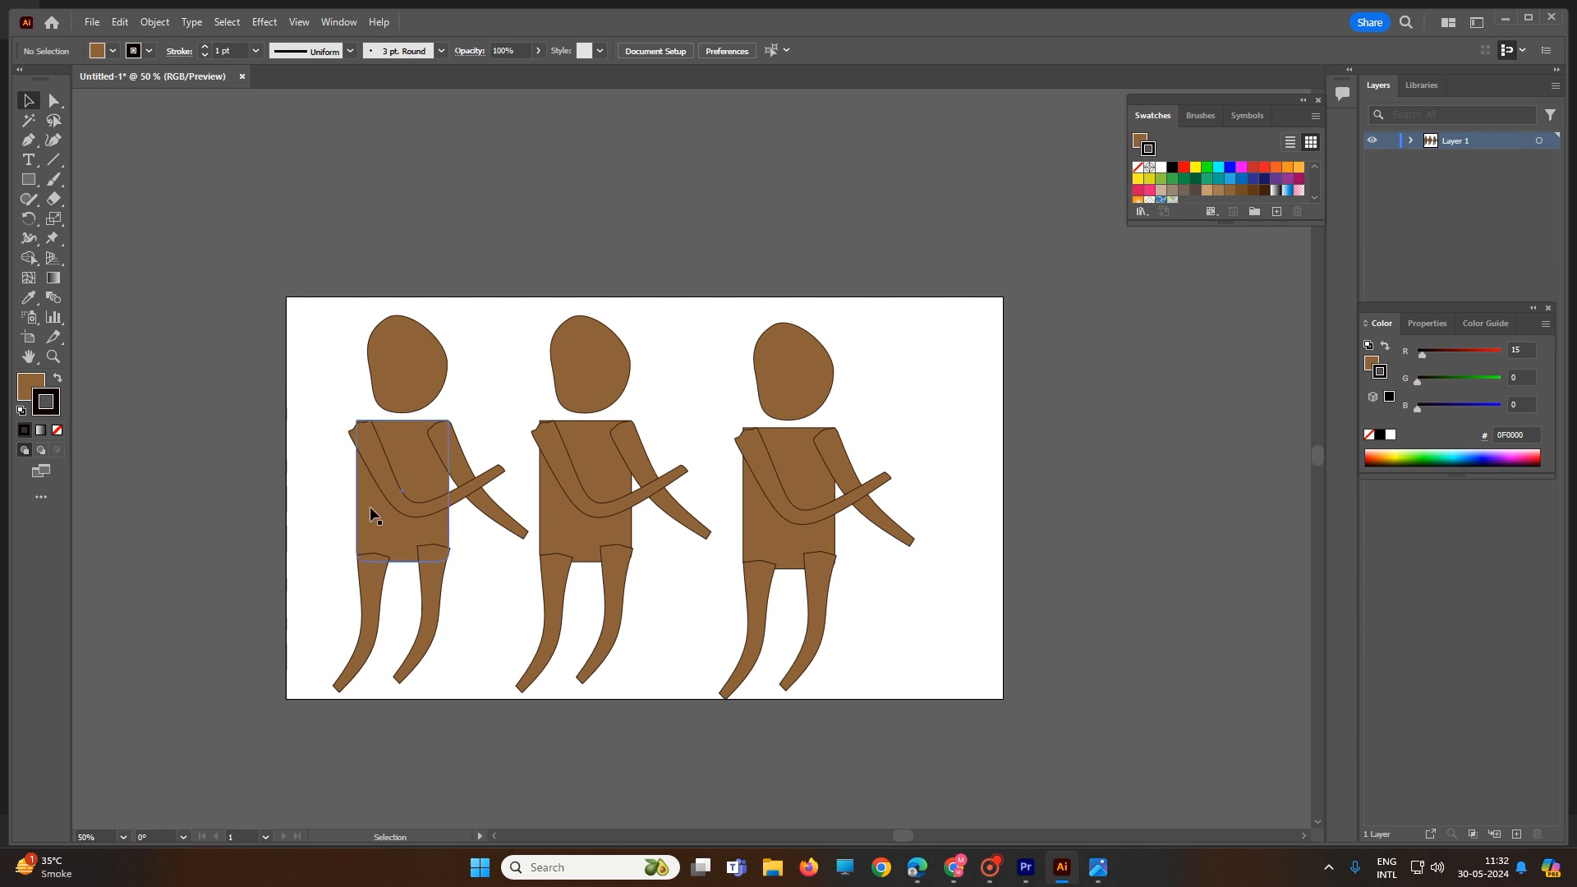
drag(246, 213, 532, 735)
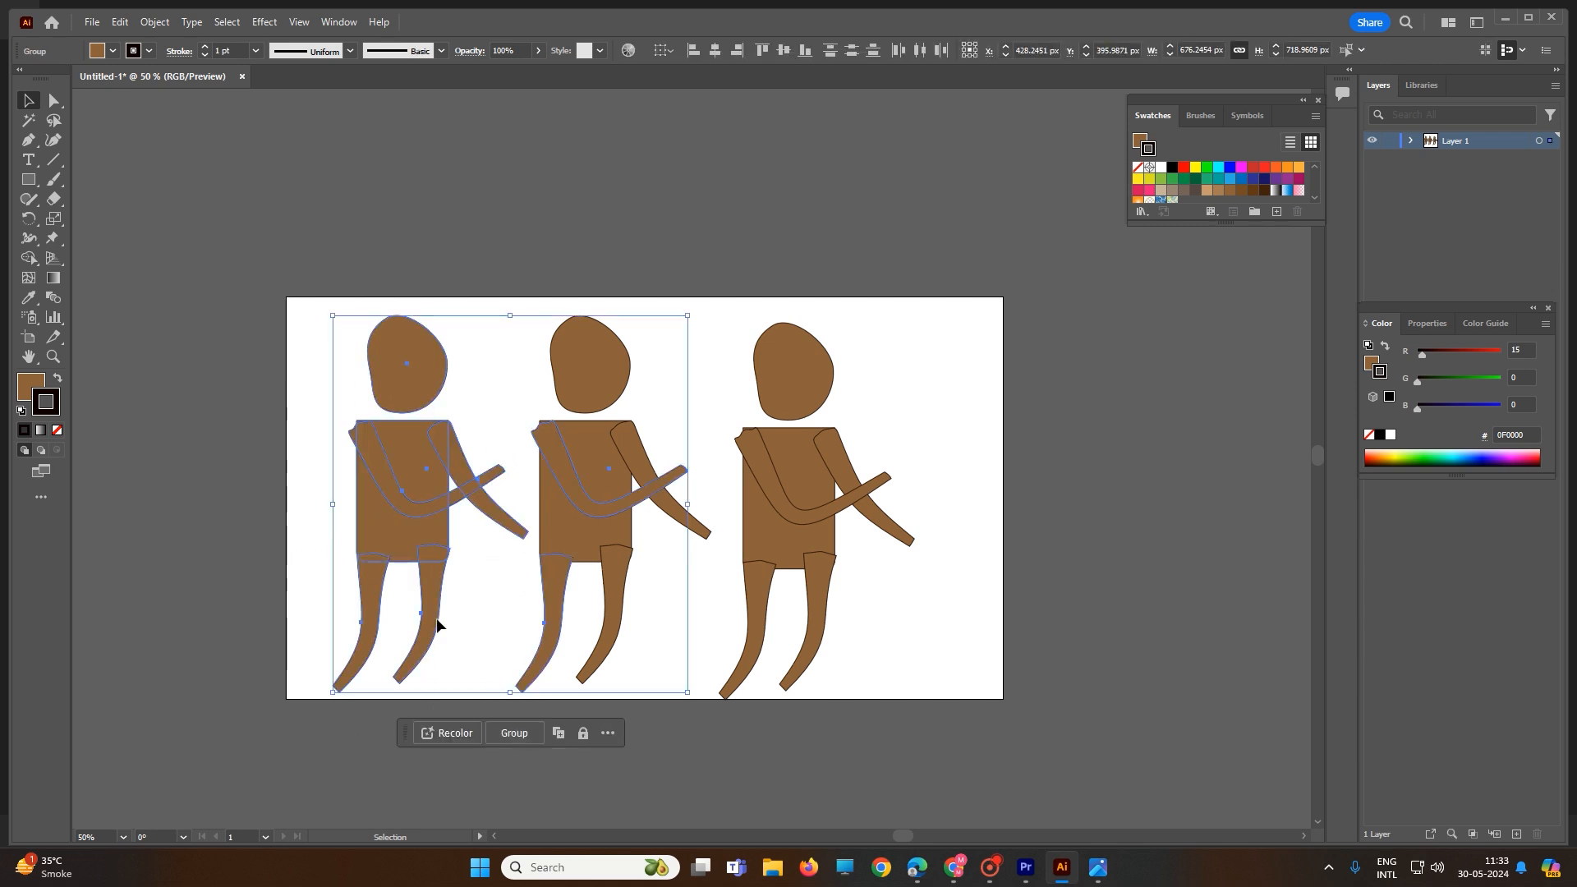
Step: Pin the left figure's arm, shoulder, chest and leg, and raise its arm slightly
click(52, 237)
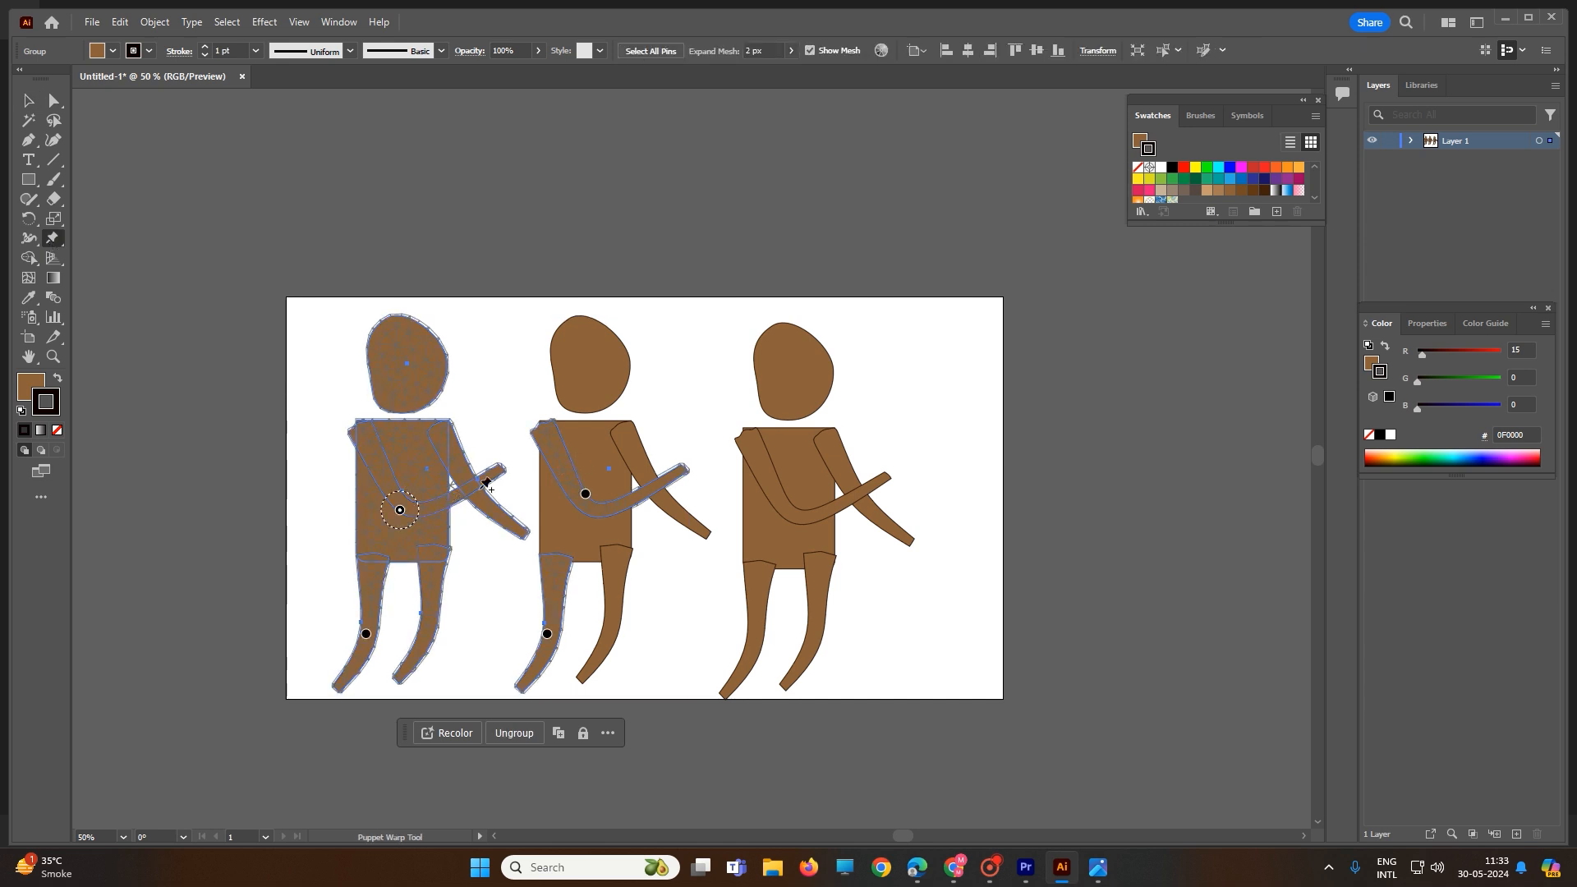
click(486, 479)
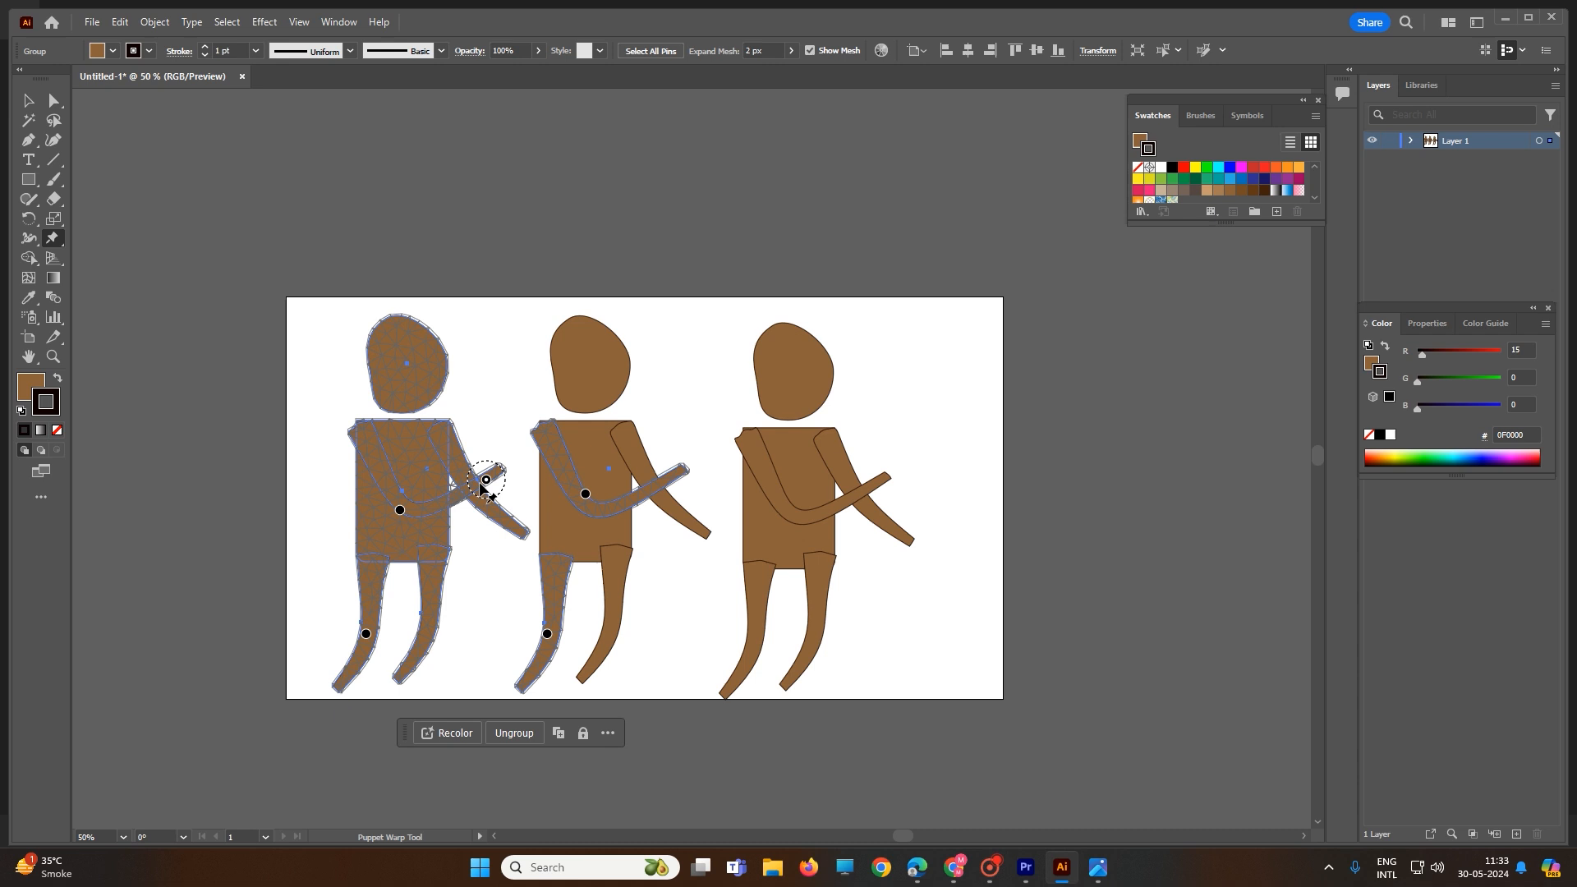
click(362, 434)
click(411, 434)
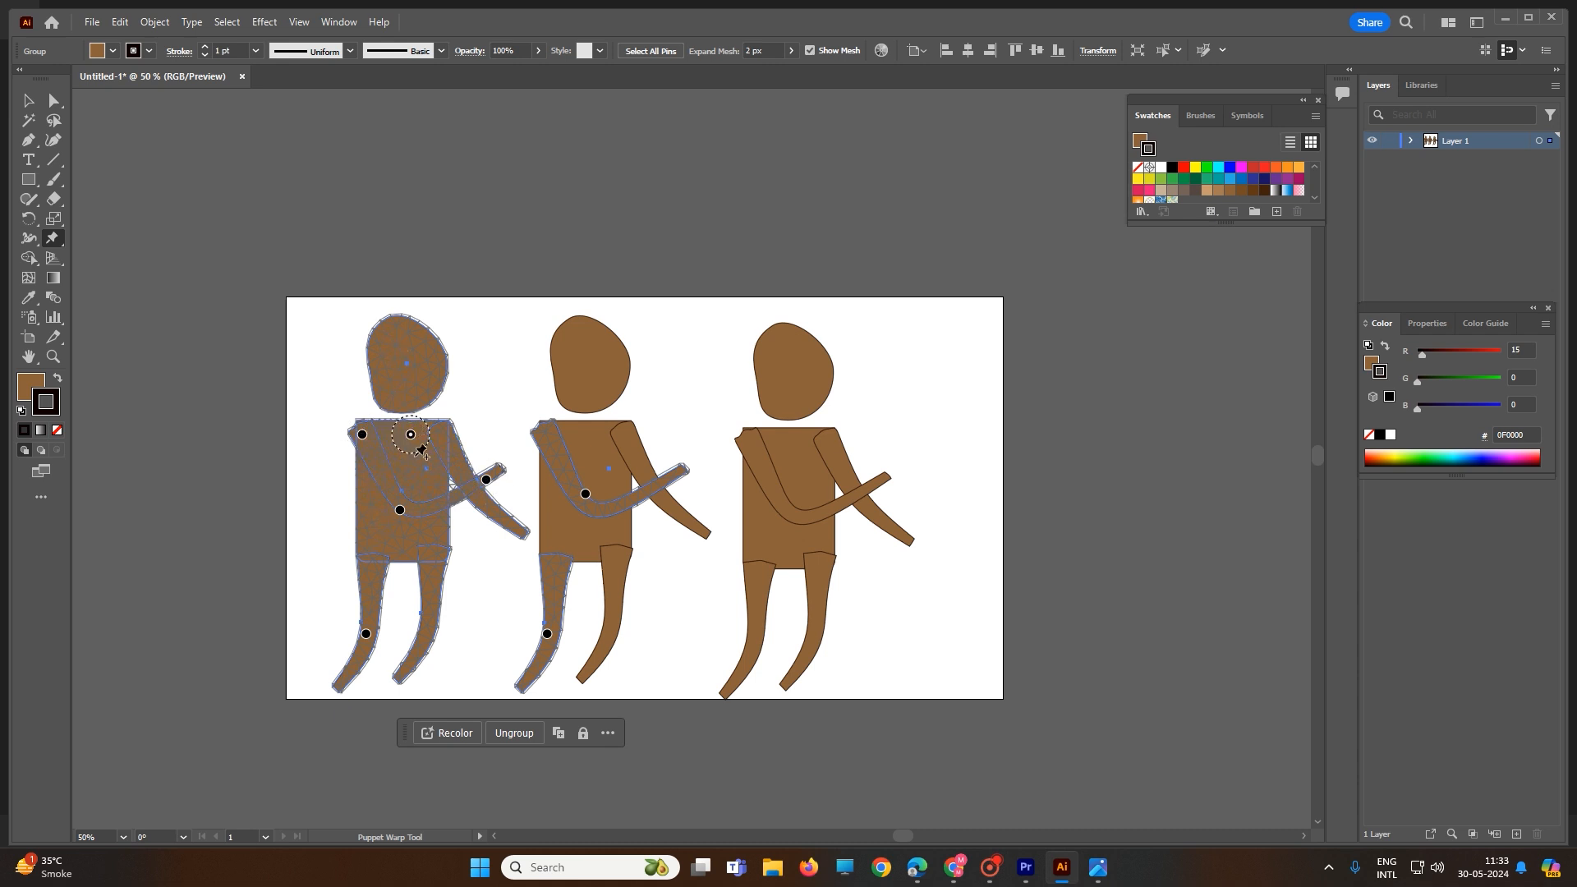
click(433, 614)
drag(486, 478, 493, 465)
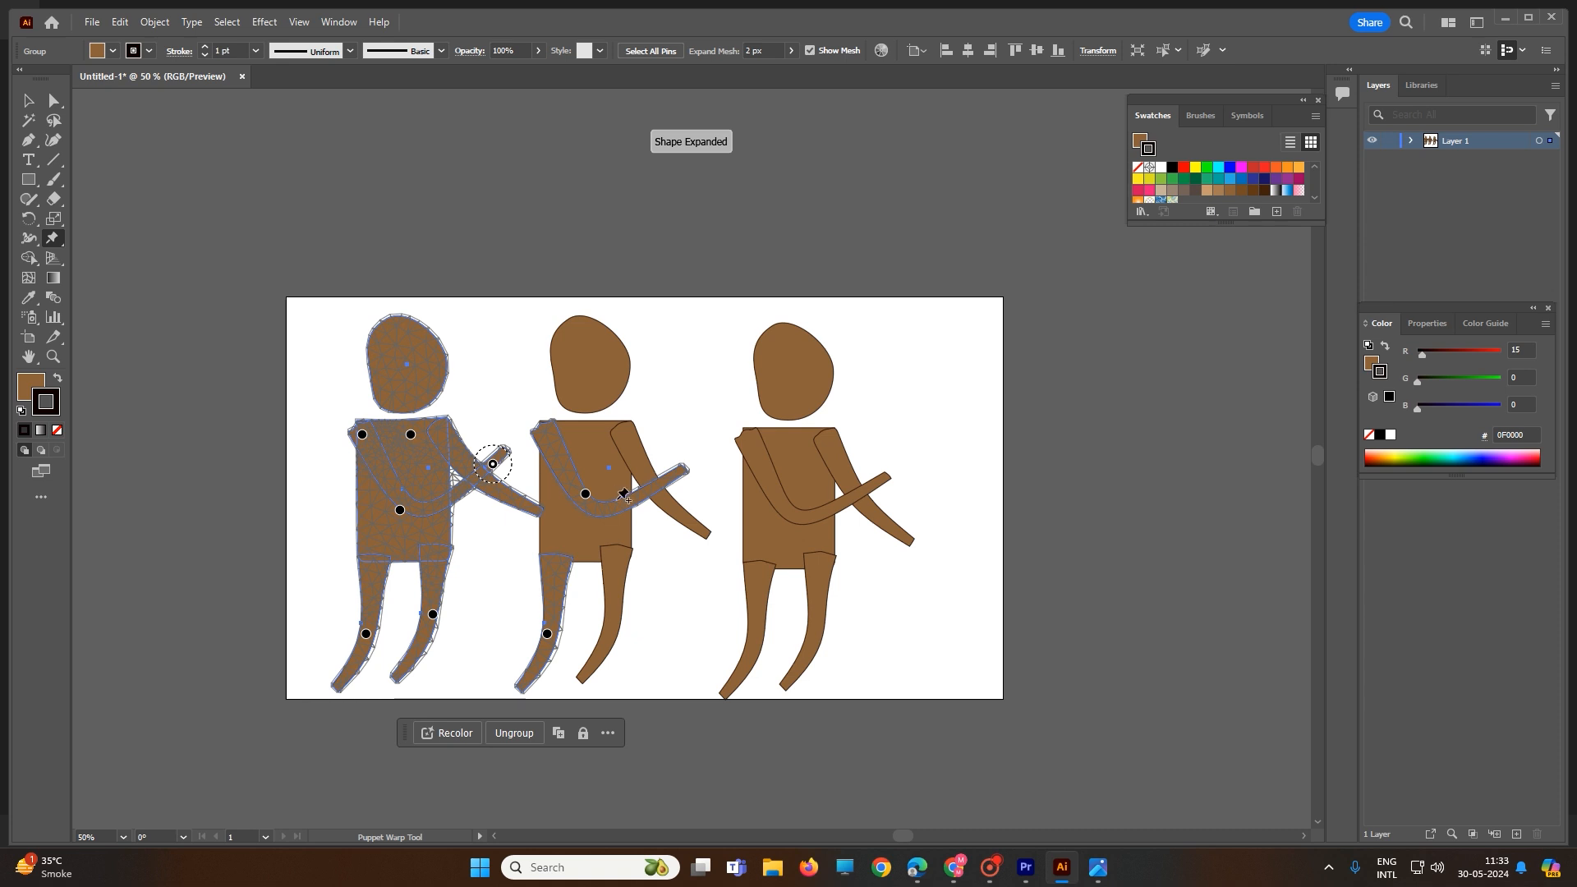
Step: Swing the middle figure's forearm upward and straighten its leg vertically
click(669, 483)
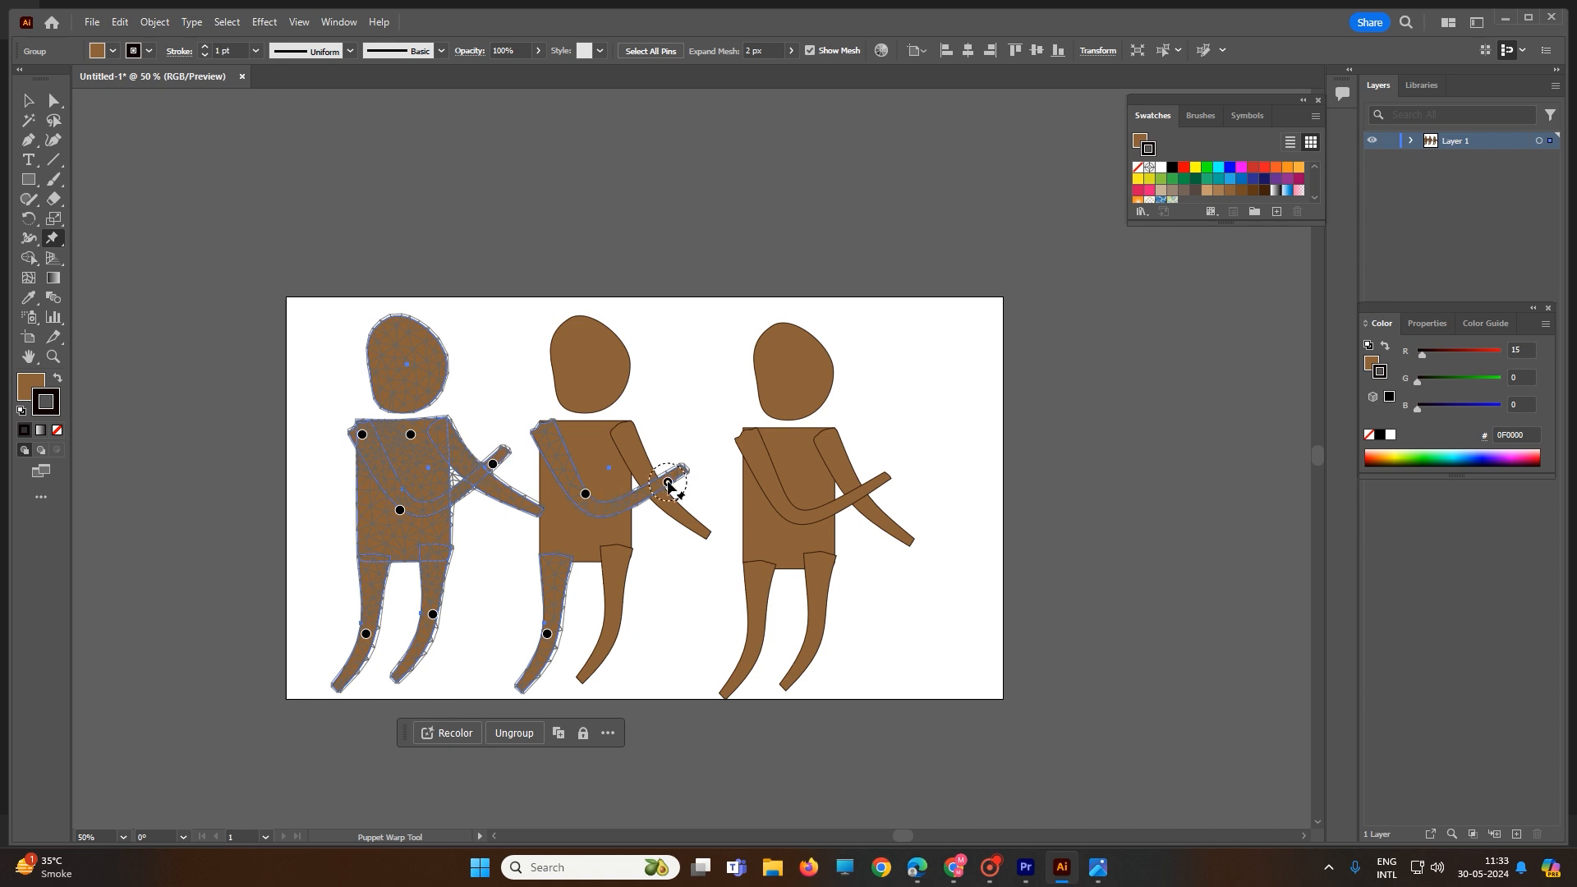
drag(668, 482, 658, 461)
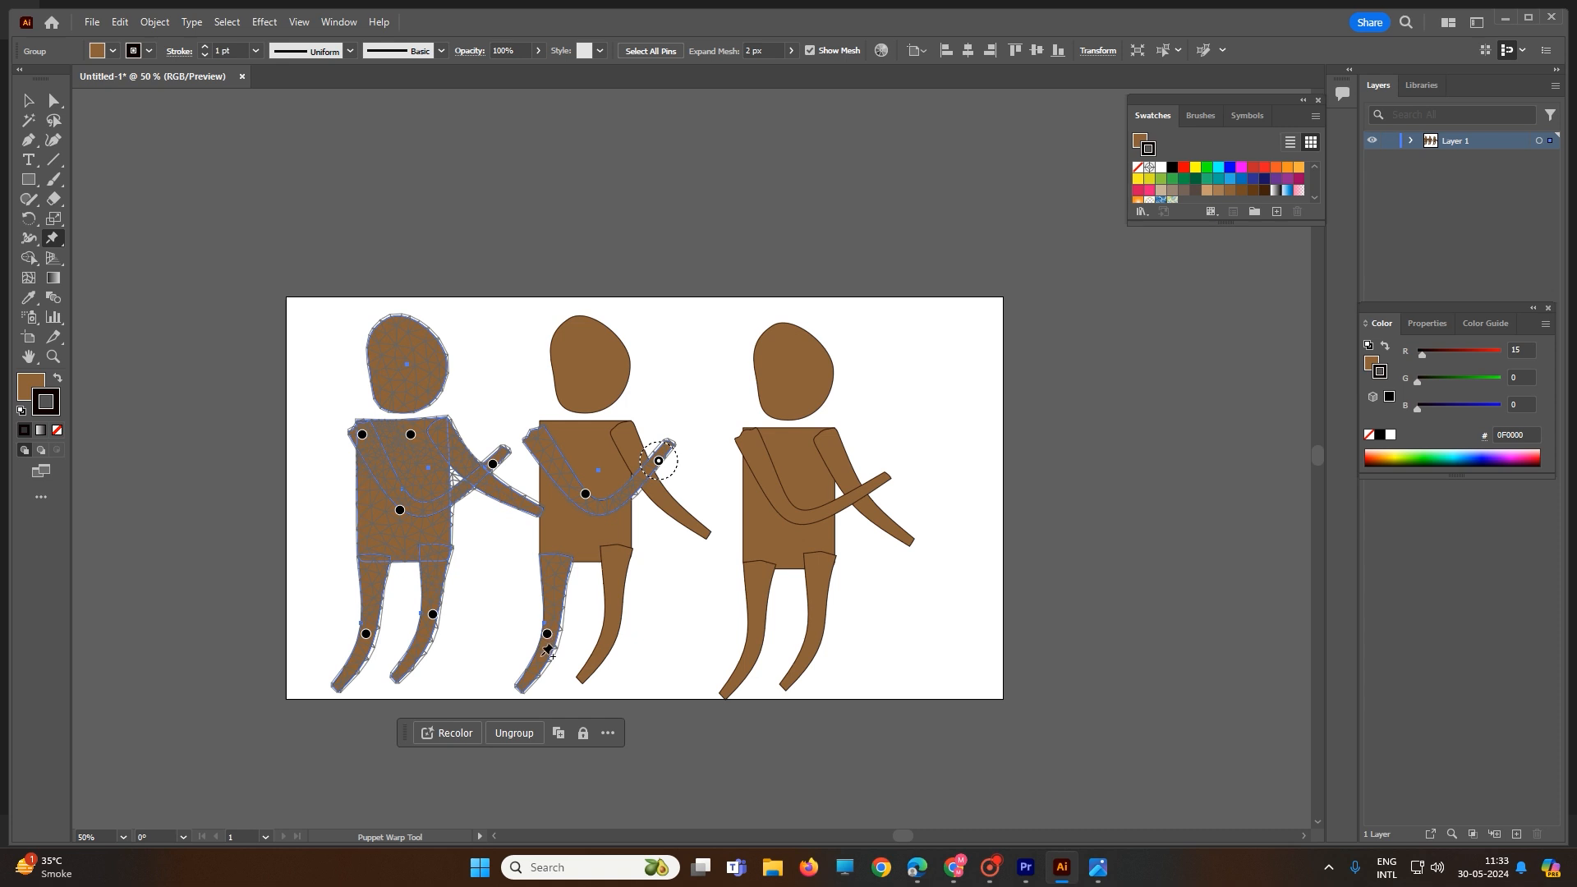
click(525, 681)
drag(530, 675, 556, 681)
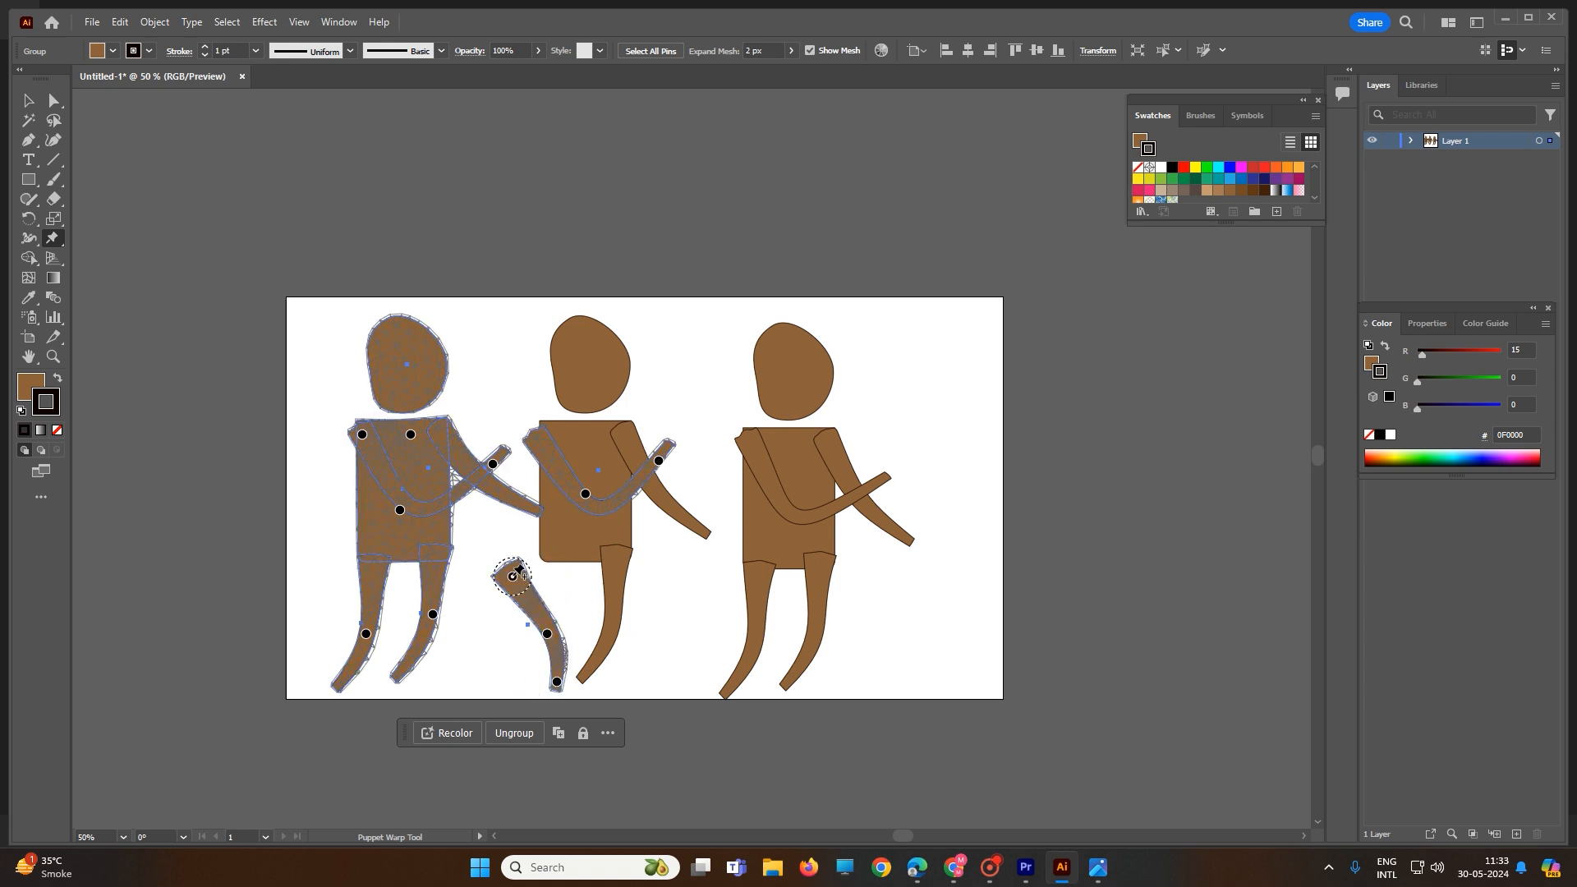
drag(519, 571, 559, 564)
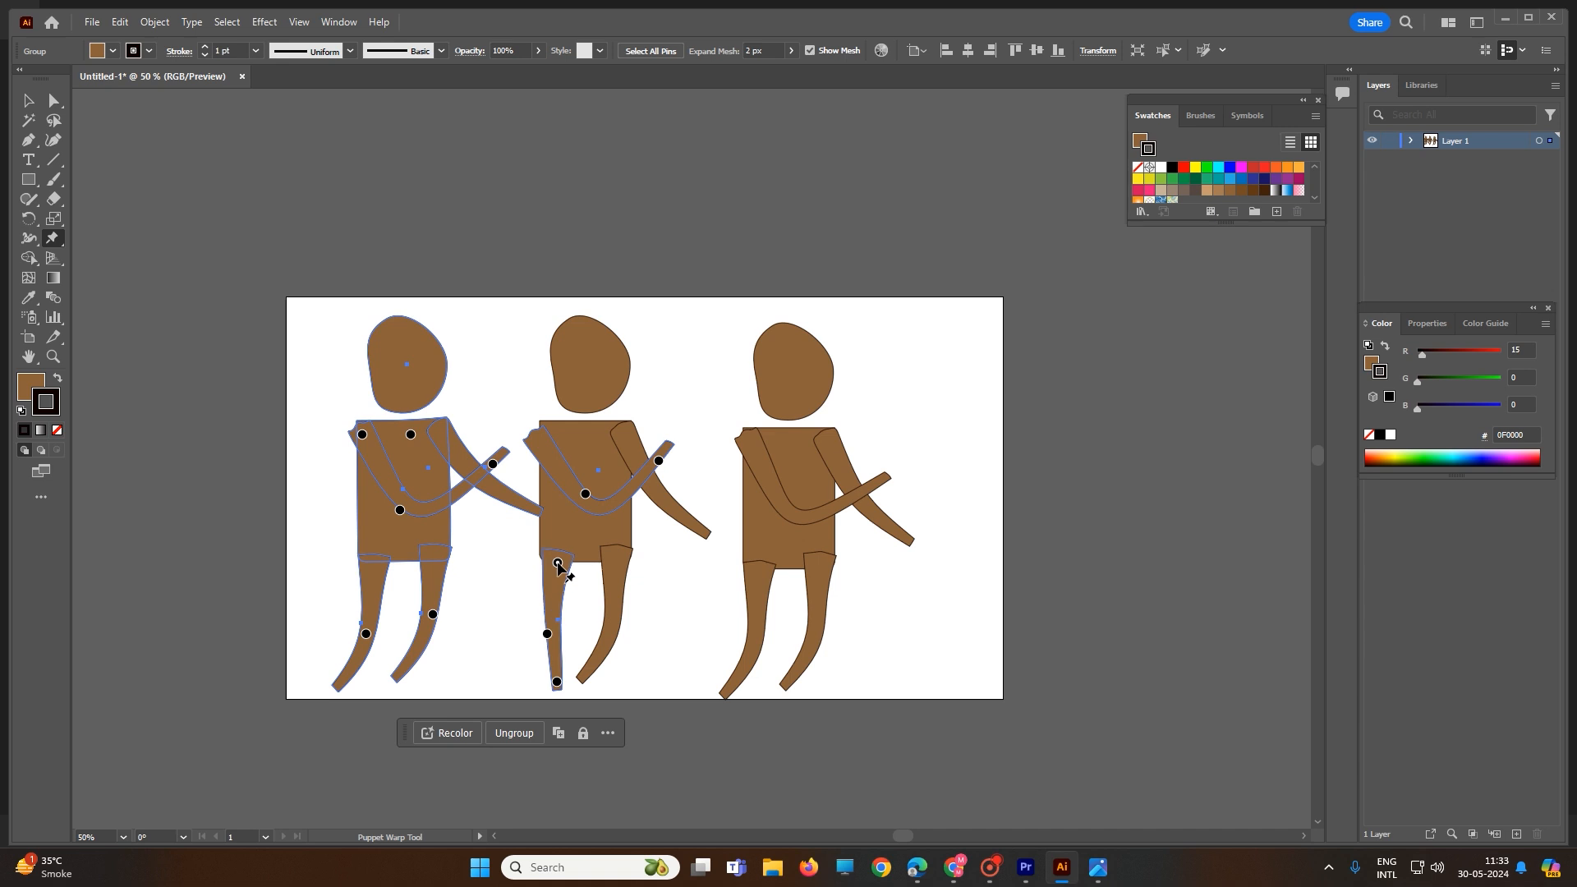
click(36, 104)
click(333, 181)
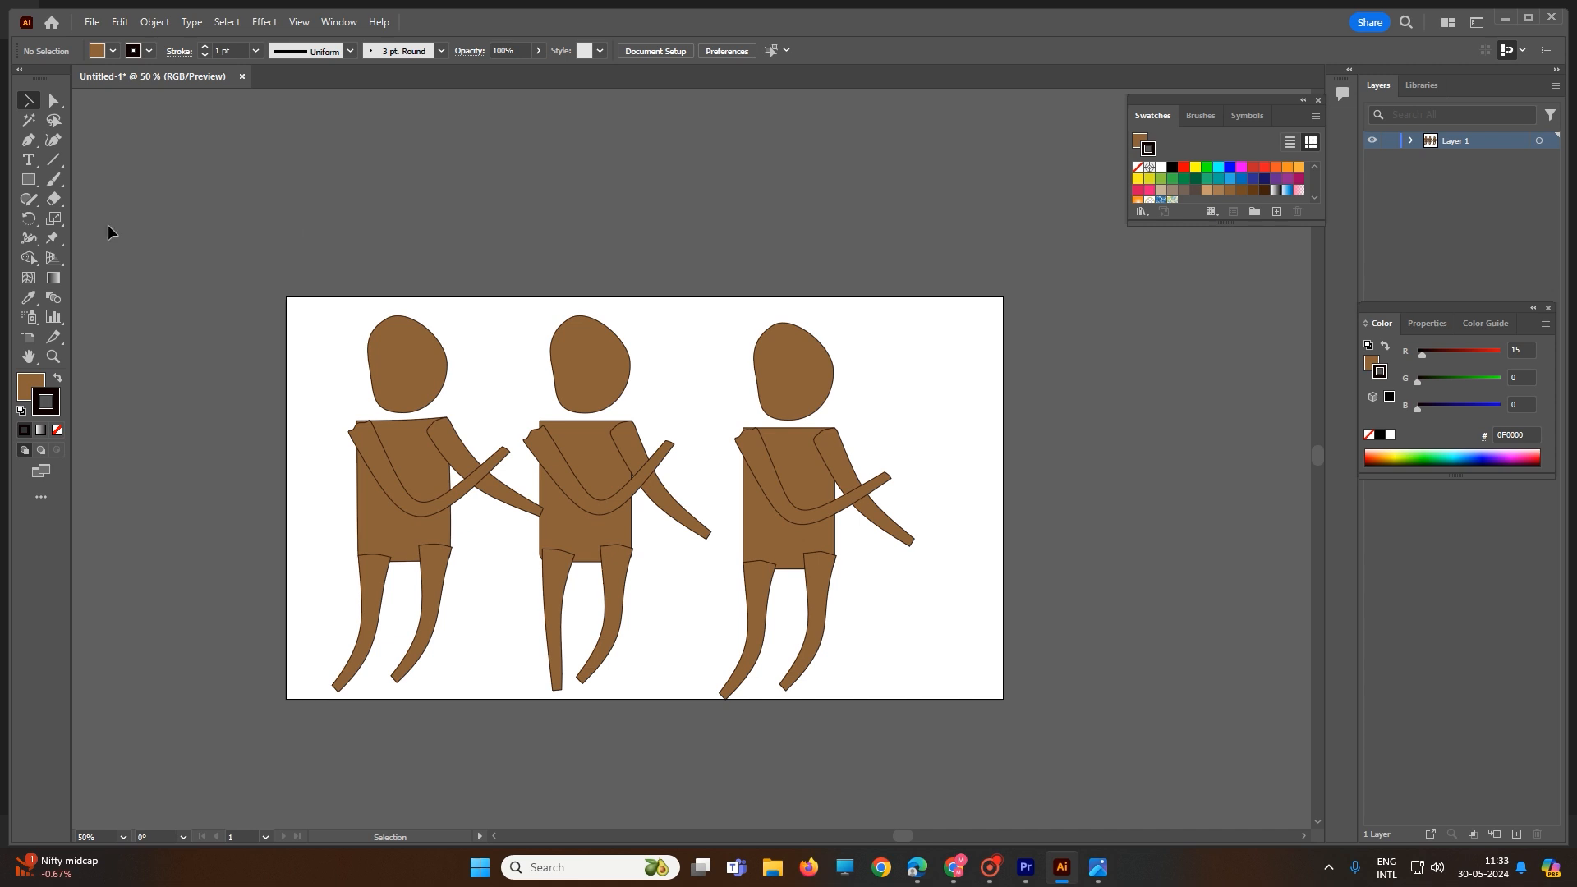
Step: Show the Free Transform tool's flyout with the Puppet Warp Tool option
click(51, 240)
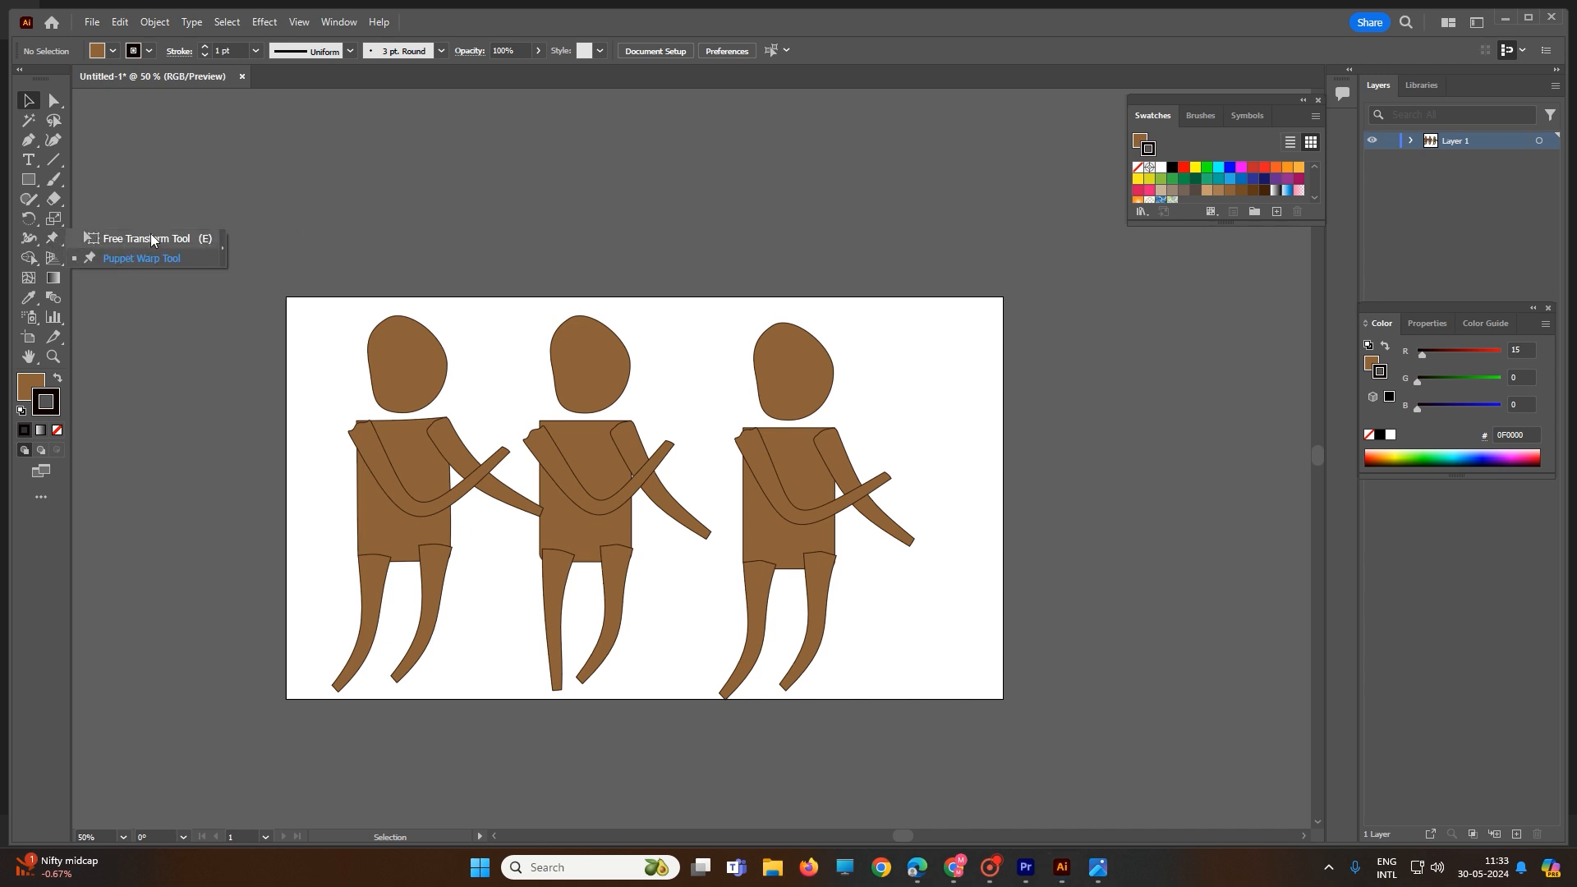